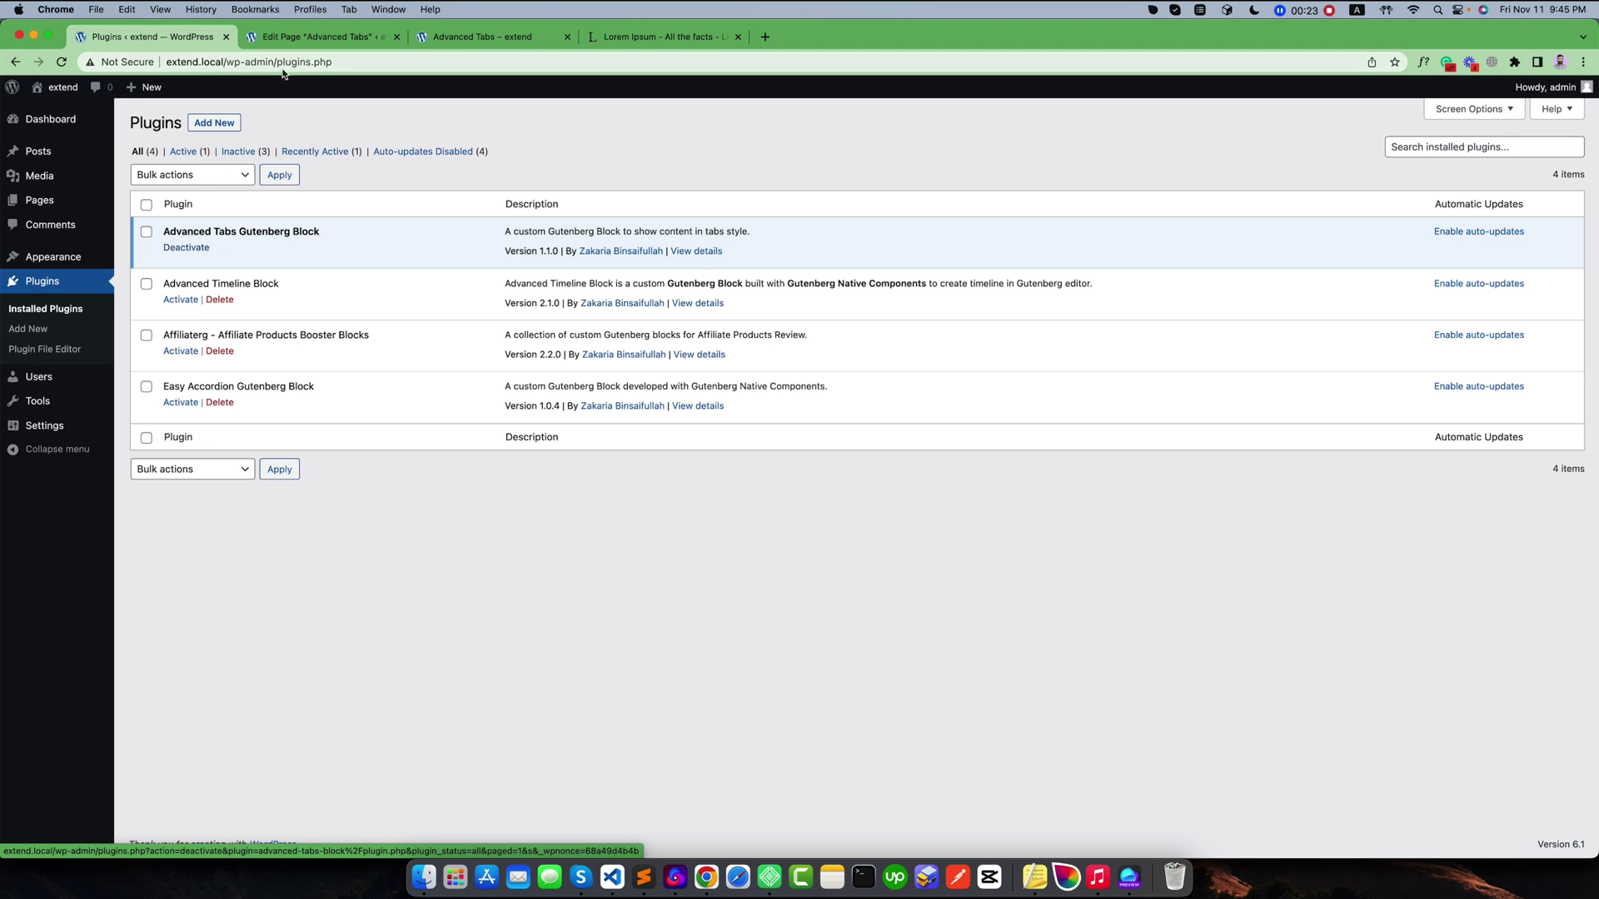
Open the Advanced Tabs page and browse the block library to the Tabs Block category.
{"action": "left_click", "coordinate": [283, 40]}
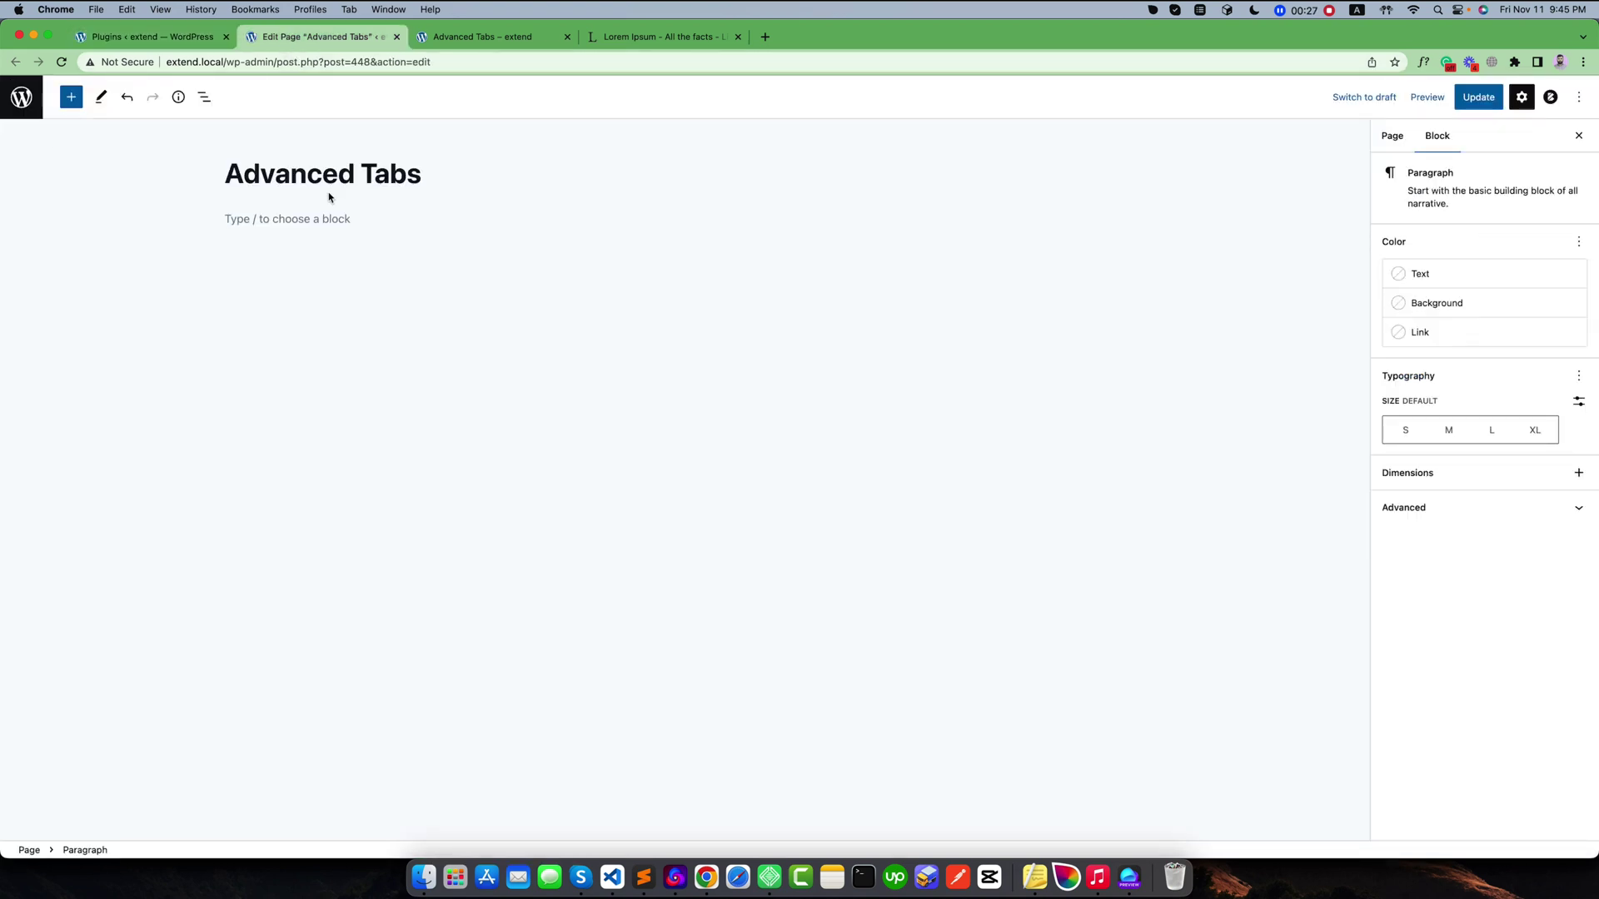
{"action": "left_click", "coordinate": [71, 98]}
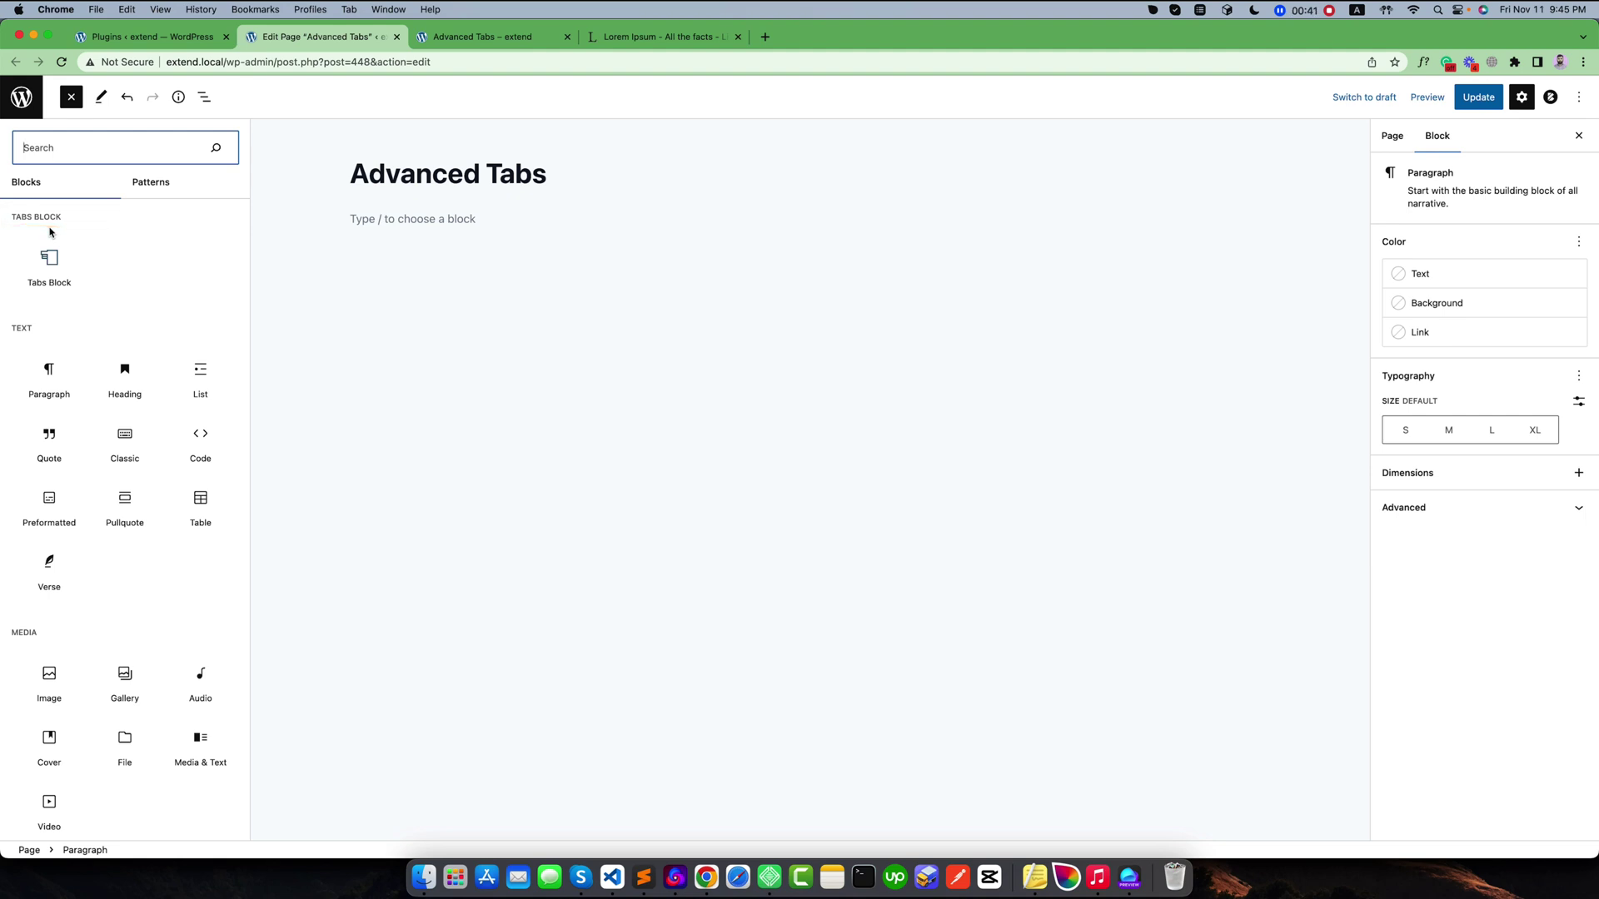
{"action": "mouse_move", "coordinate": [39, 299]}
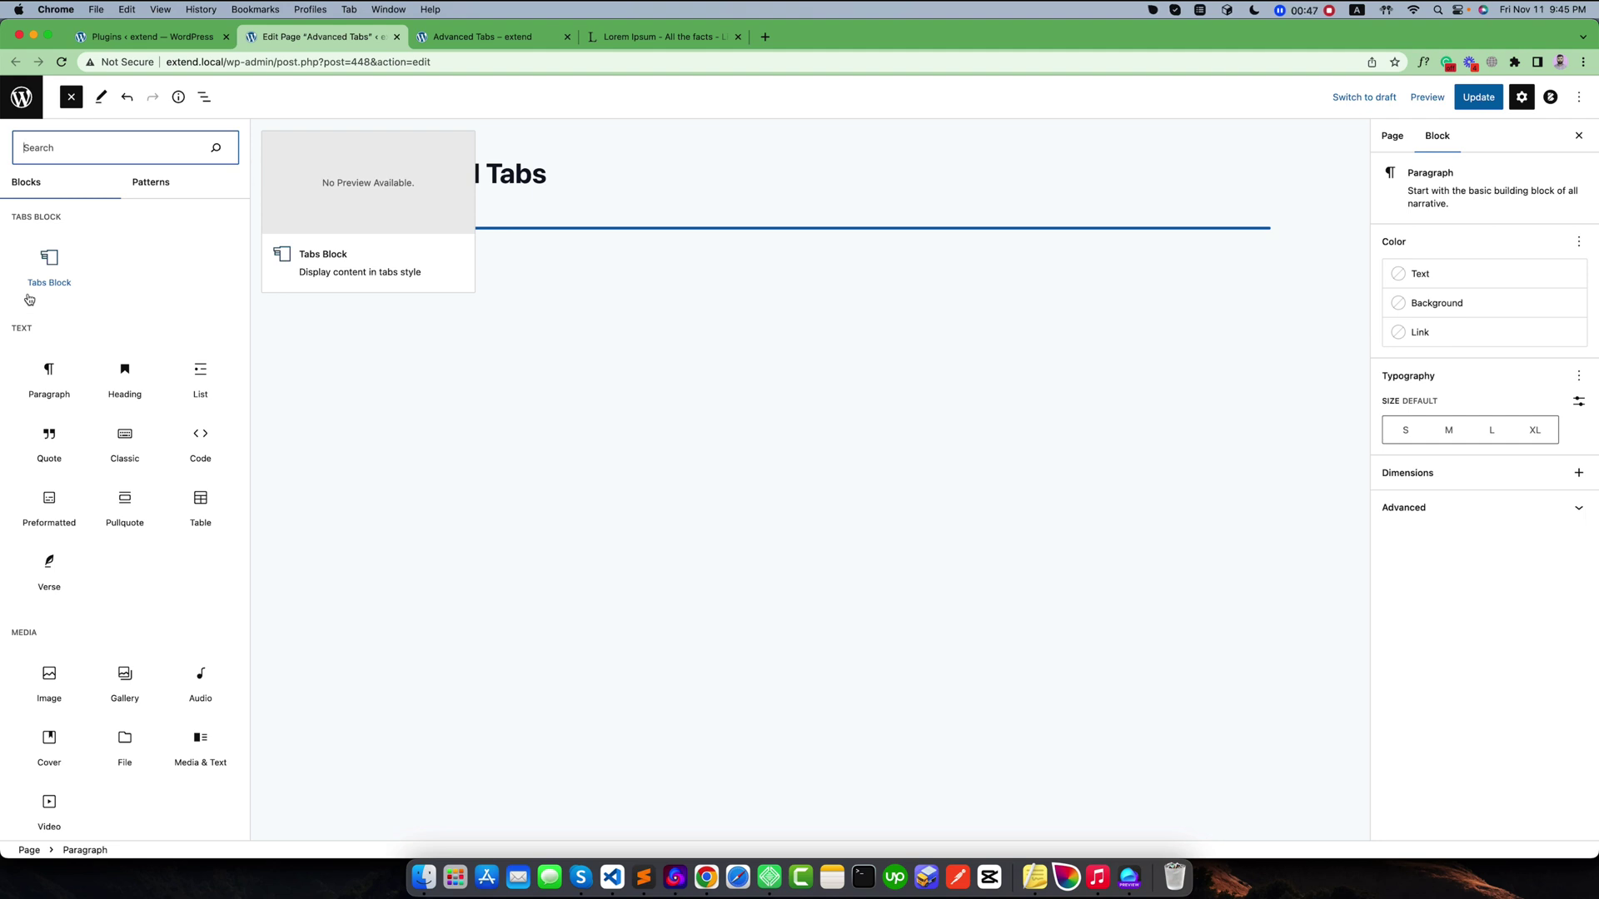
Insert a Tabs Block beneath the page title and close the block library.
{"action": "left_click", "coordinate": [47, 257]}
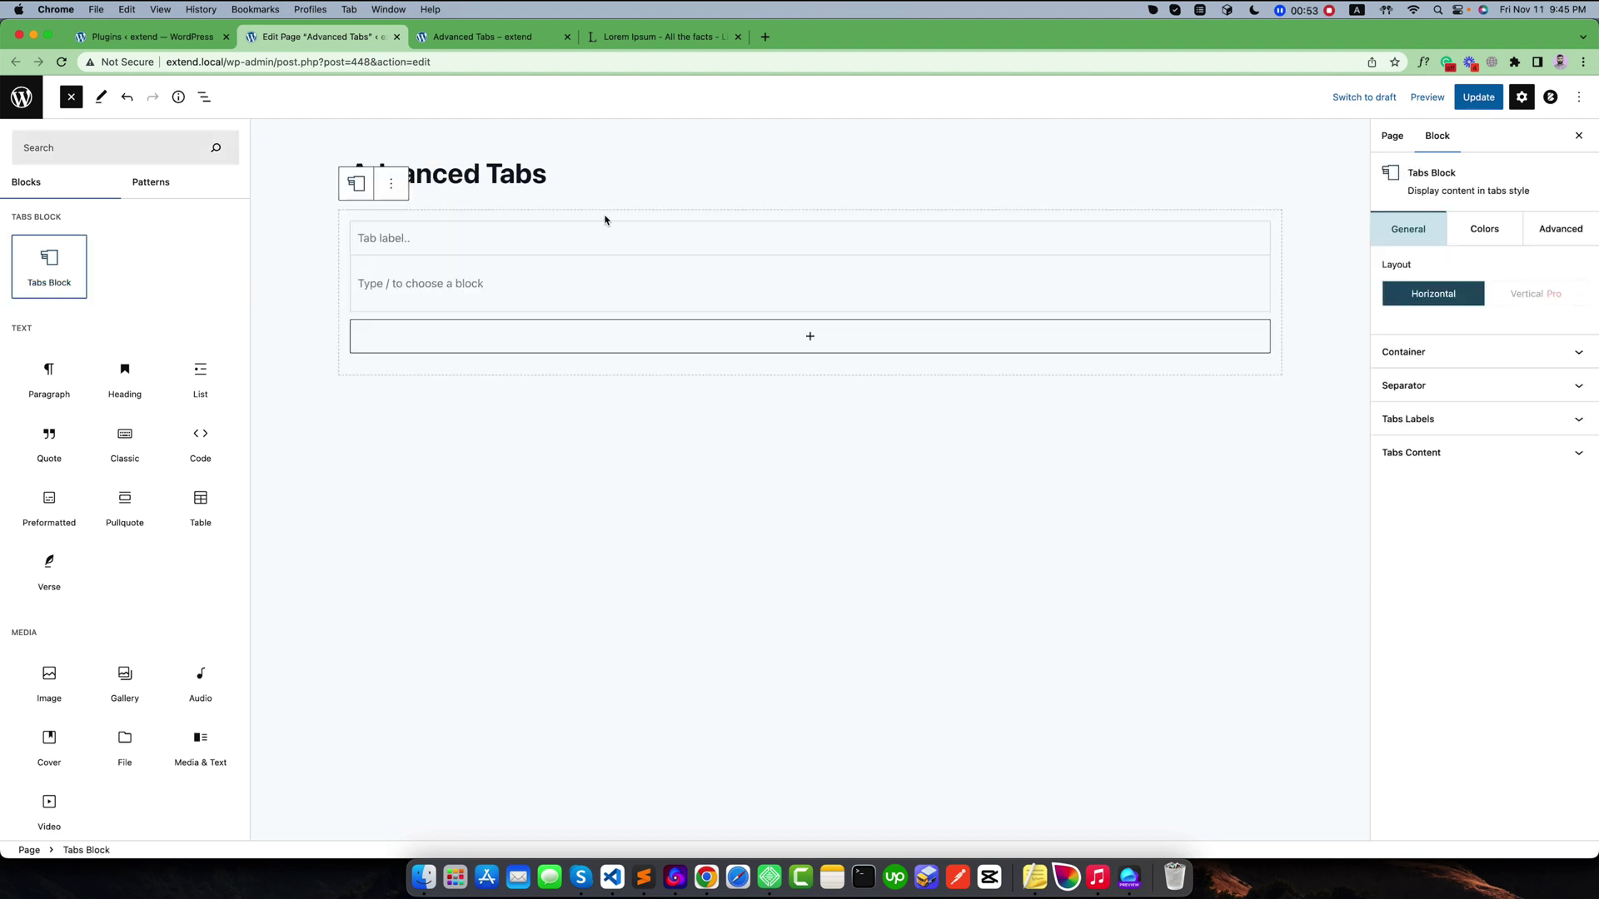
{"action": "key", "text": "Escape"}
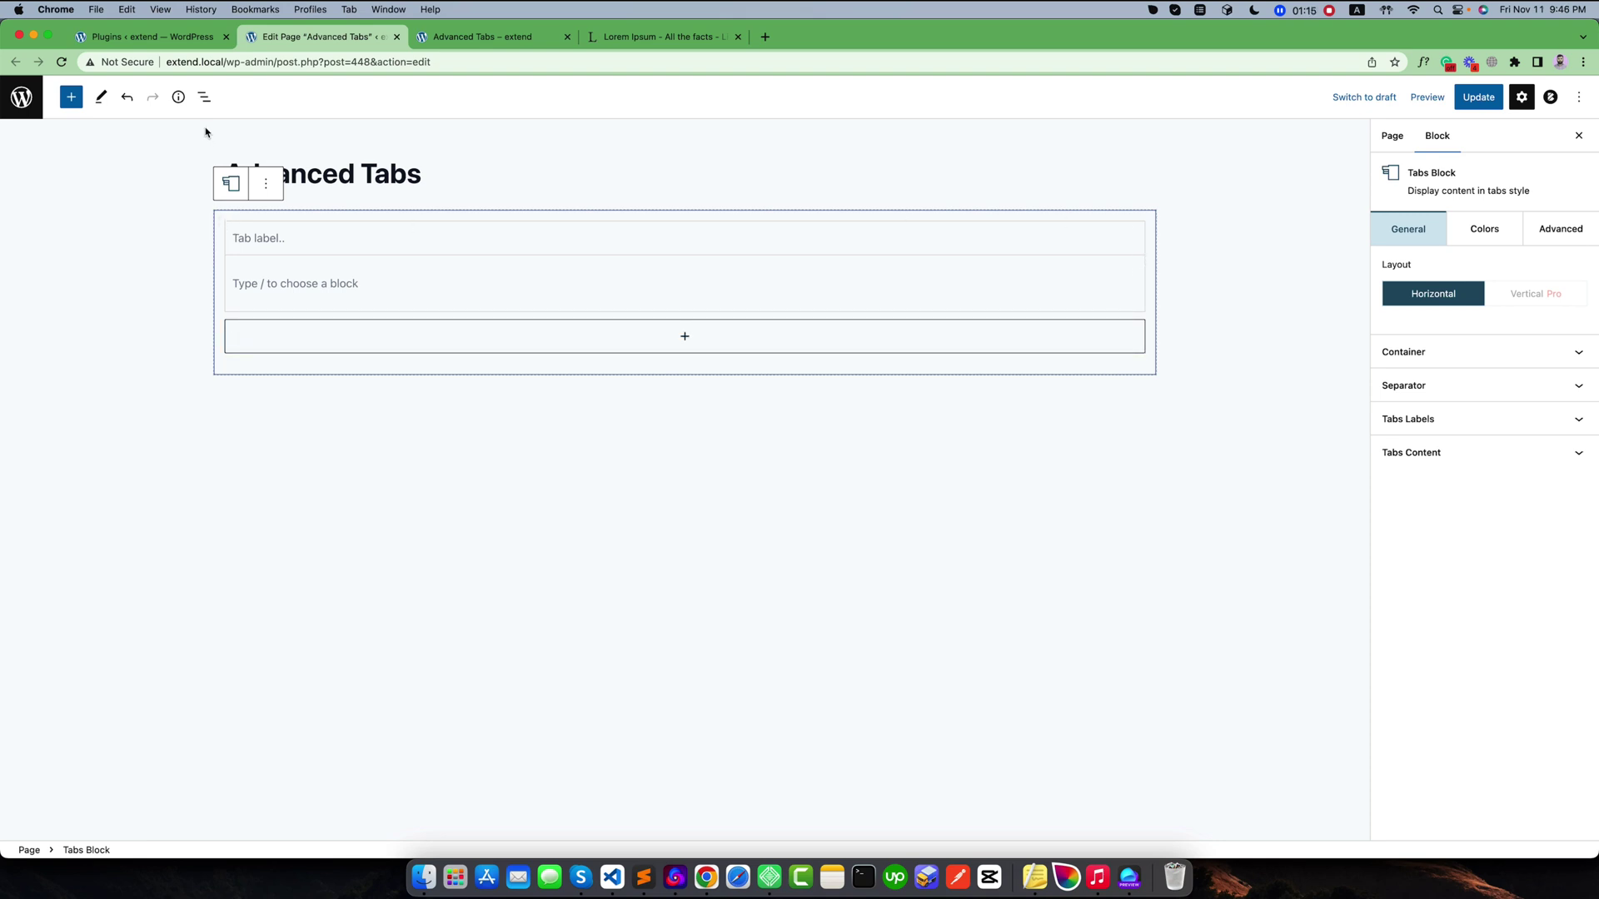
Expand the Tabs Block in List View and browse its Colors, Advanced and General settings.
{"action": "left_click", "coordinate": [204, 98]}
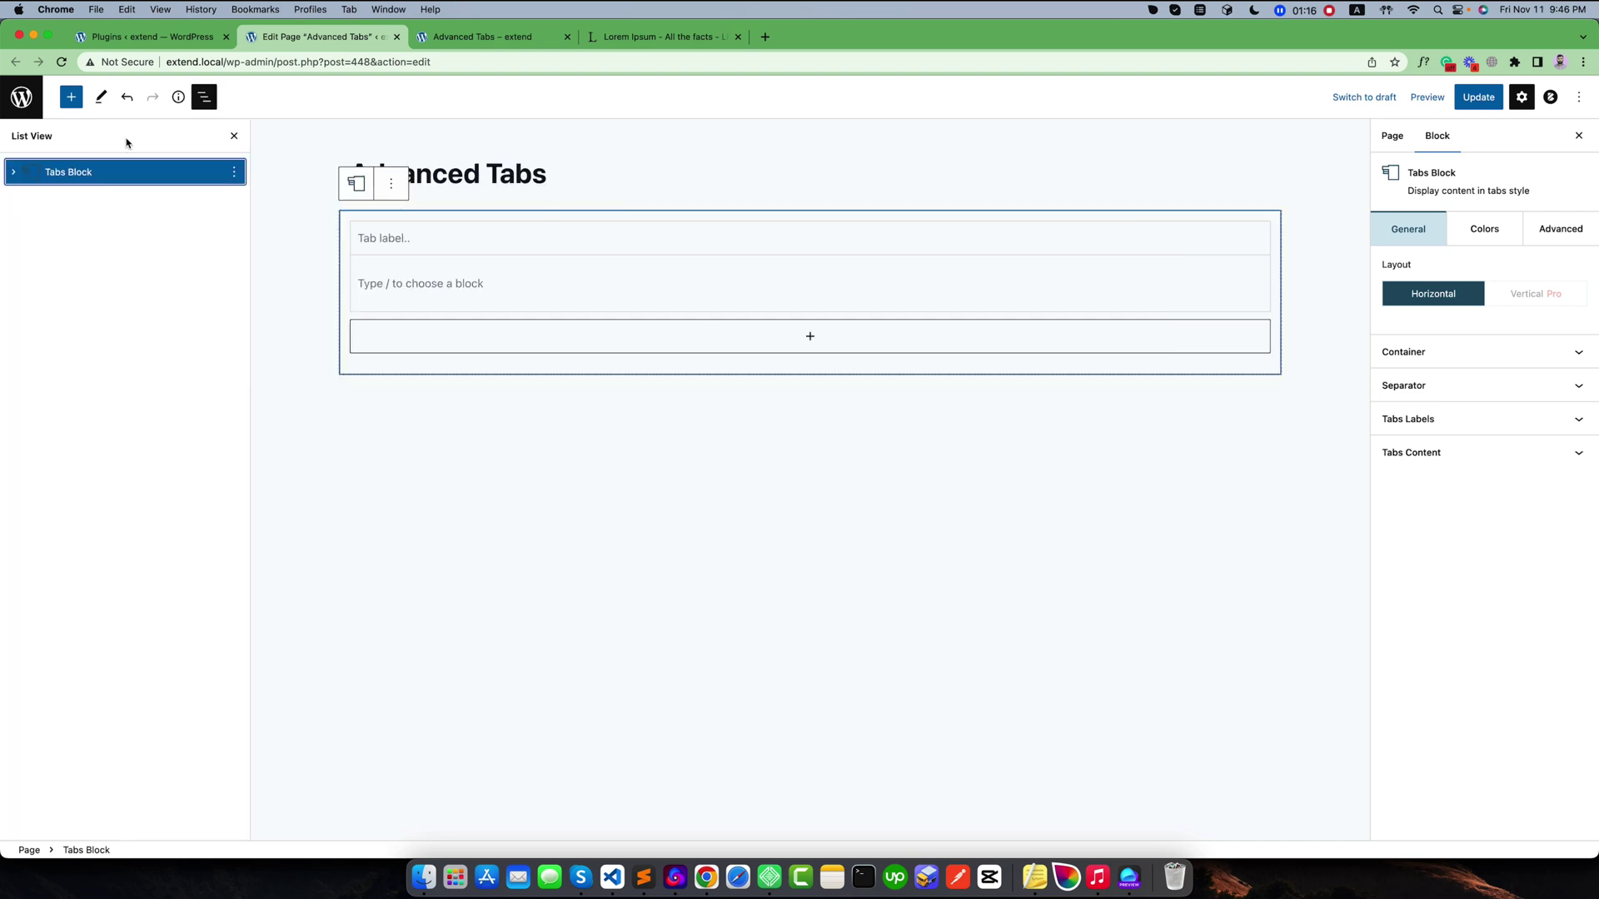
{"action": "left_click", "coordinate": [16, 176]}
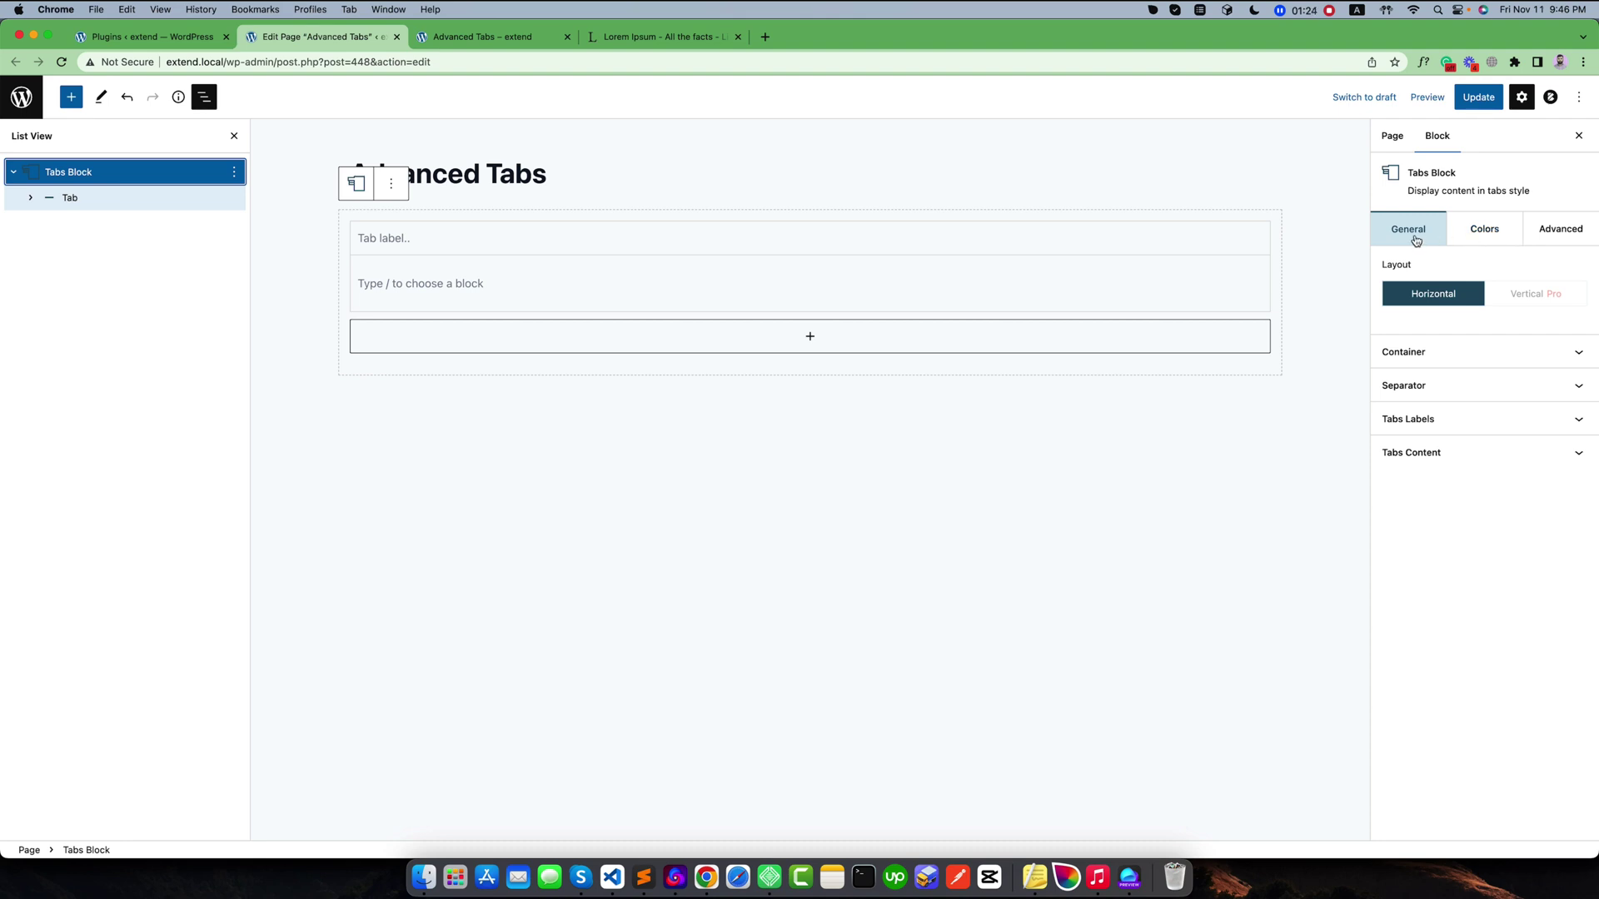
{"action": "left_click", "coordinate": [1471, 238]}
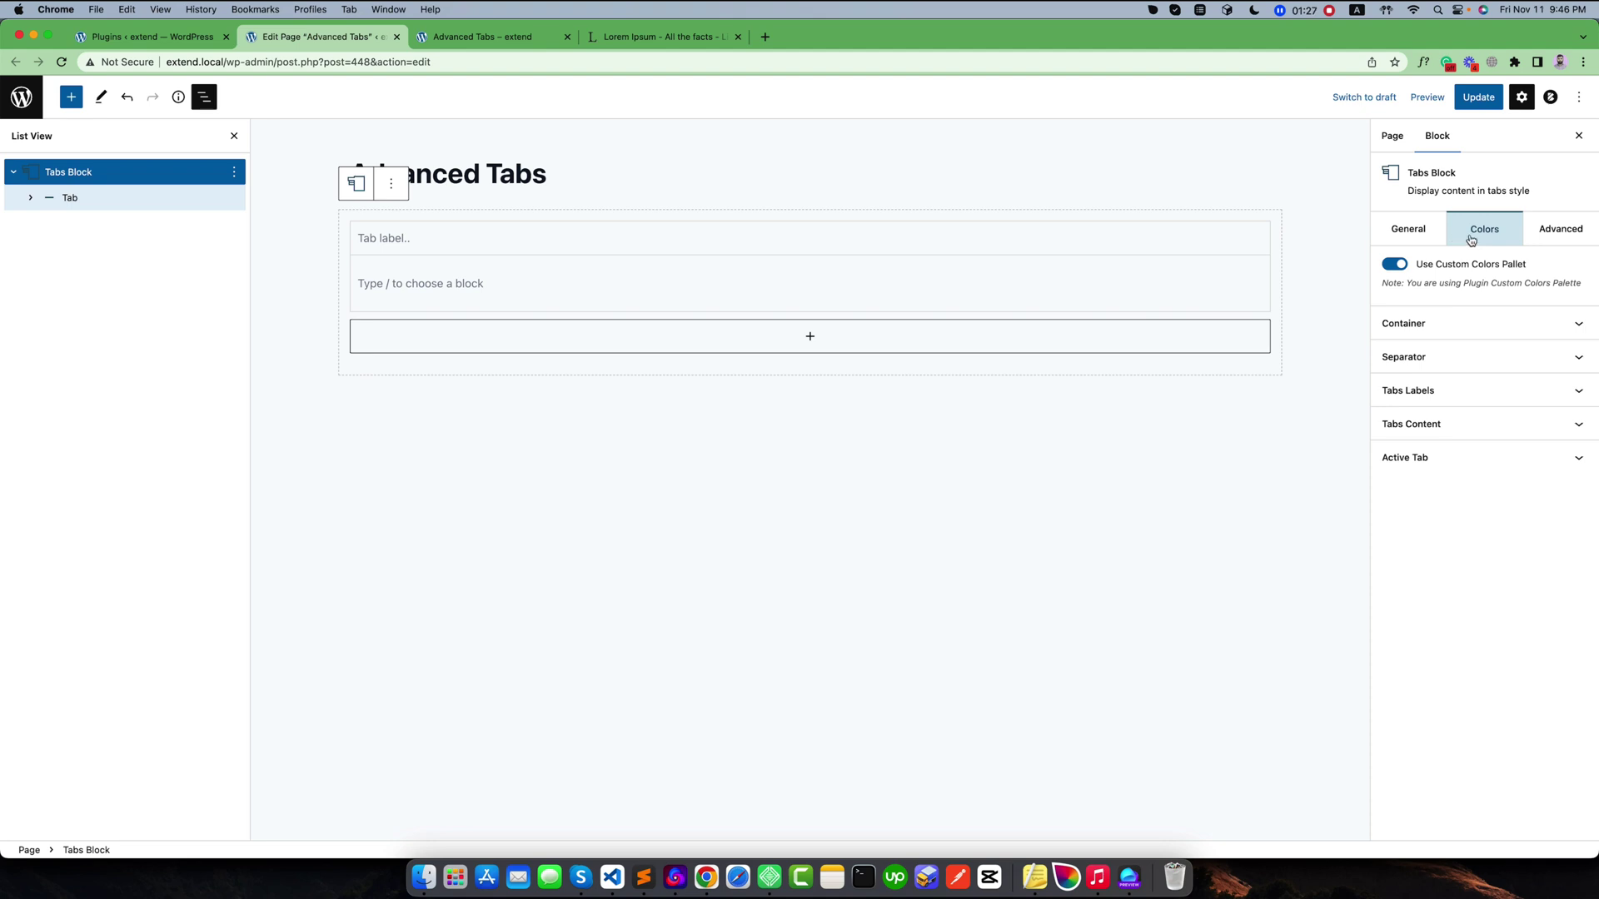
{"action": "left_click", "coordinate": [1583, 237]}
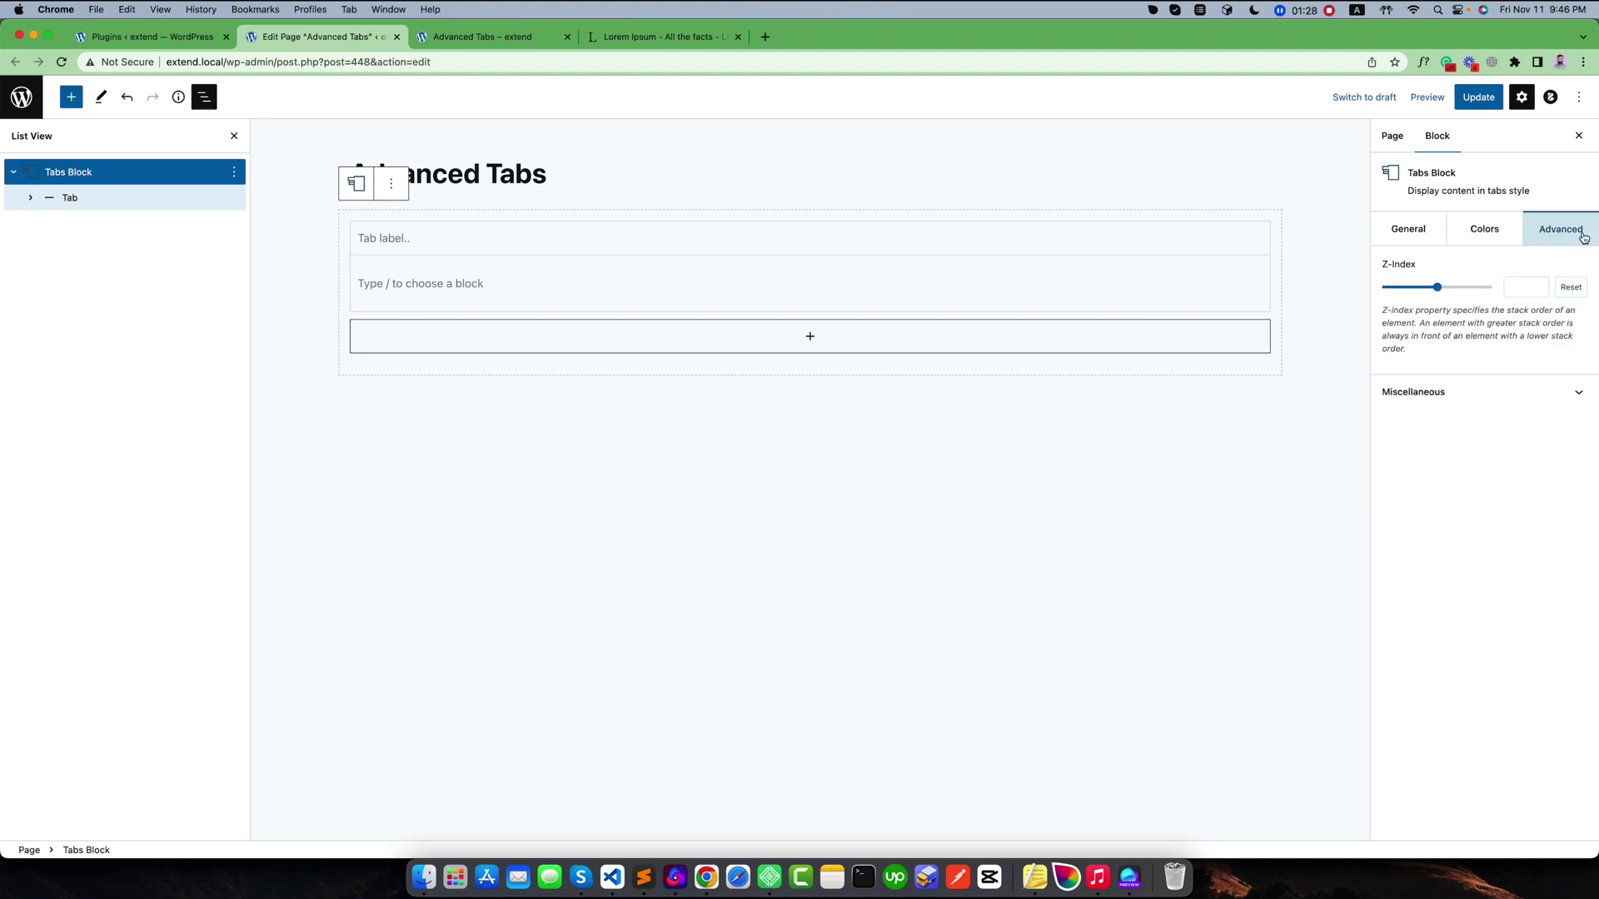
{"action": "left_click", "coordinate": [1403, 239]}
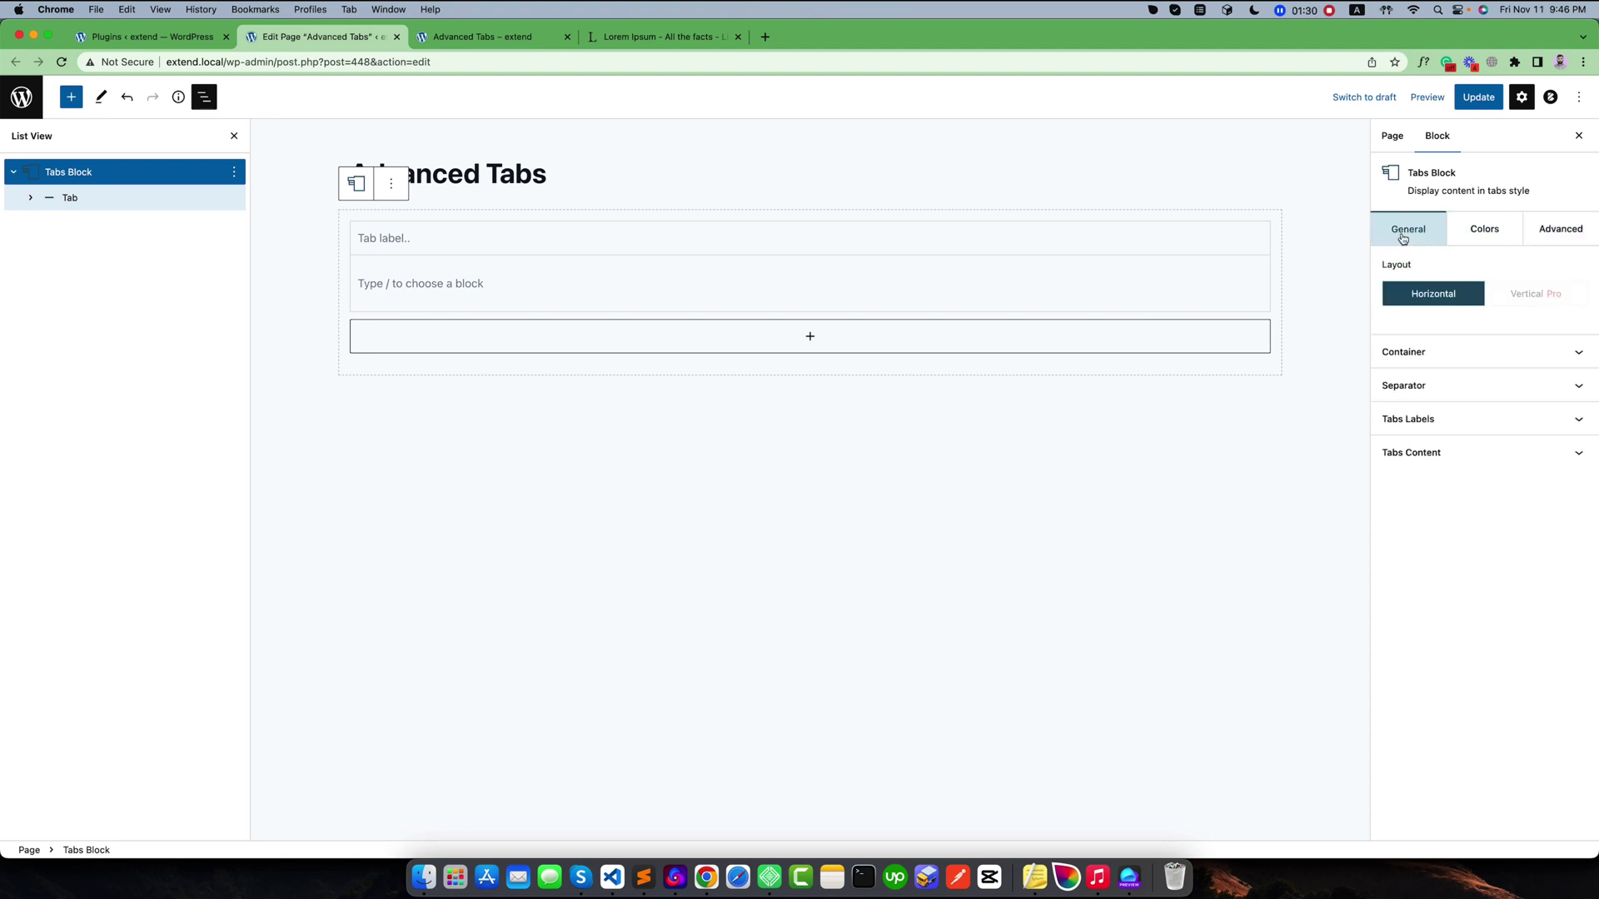
Expand and collapse the Container, Separator, Tabs Labels and Tabs Content panels.
{"action": "left_click", "coordinate": [1416, 358]}
{"action": "left_click", "coordinate": [1417, 356]}
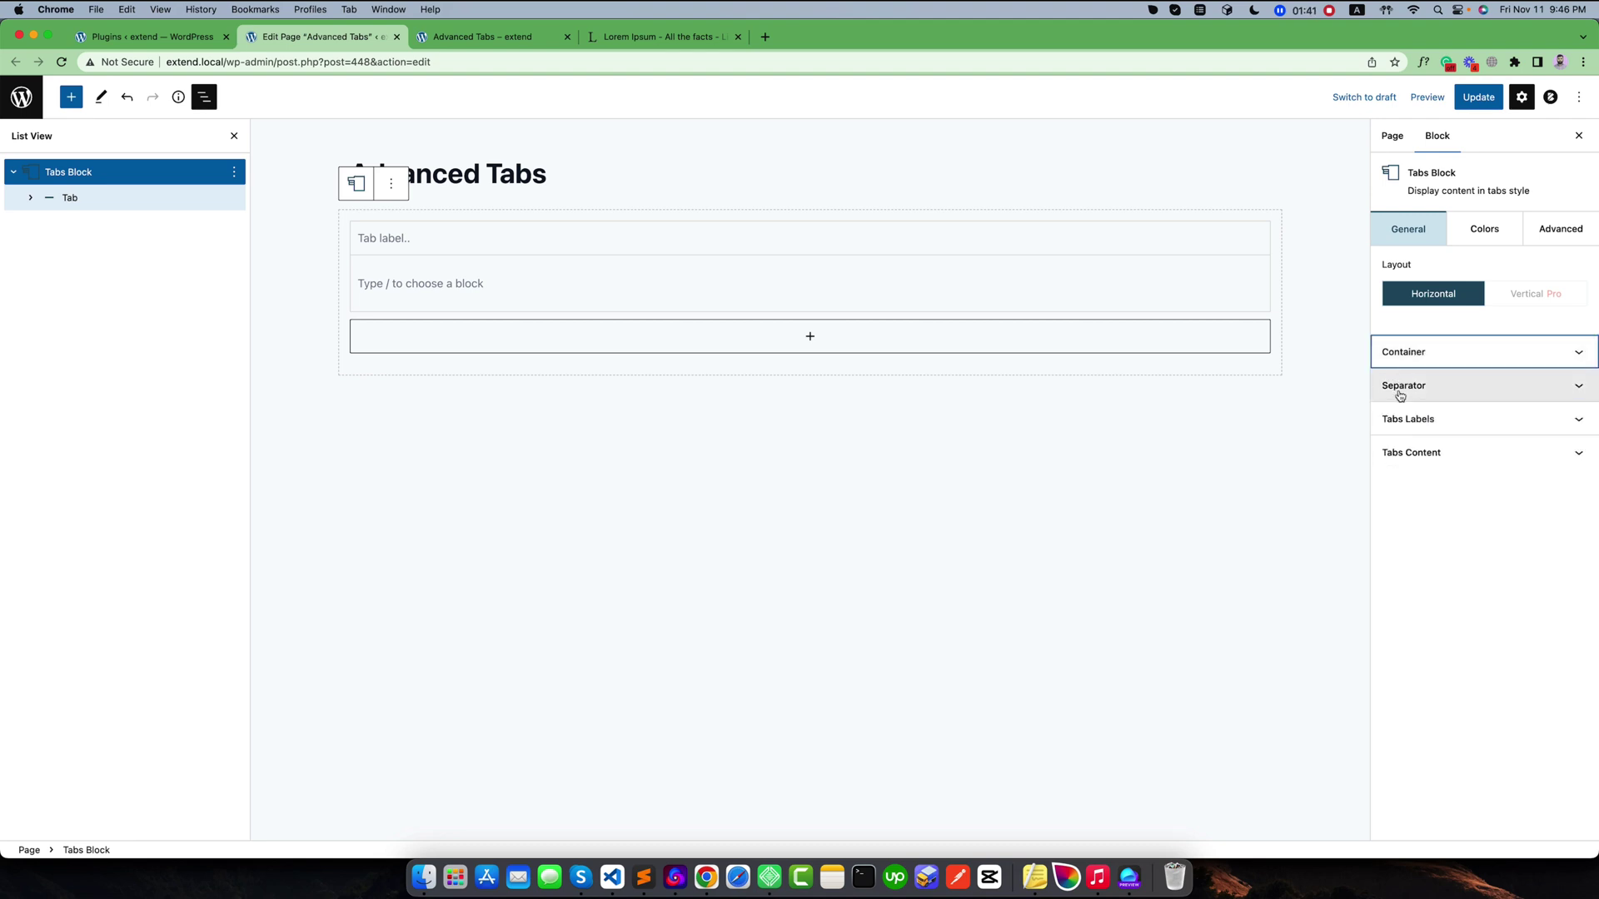
{"action": "left_click", "coordinate": [1401, 390]}
{"action": "left_click", "coordinate": [1400, 391]}
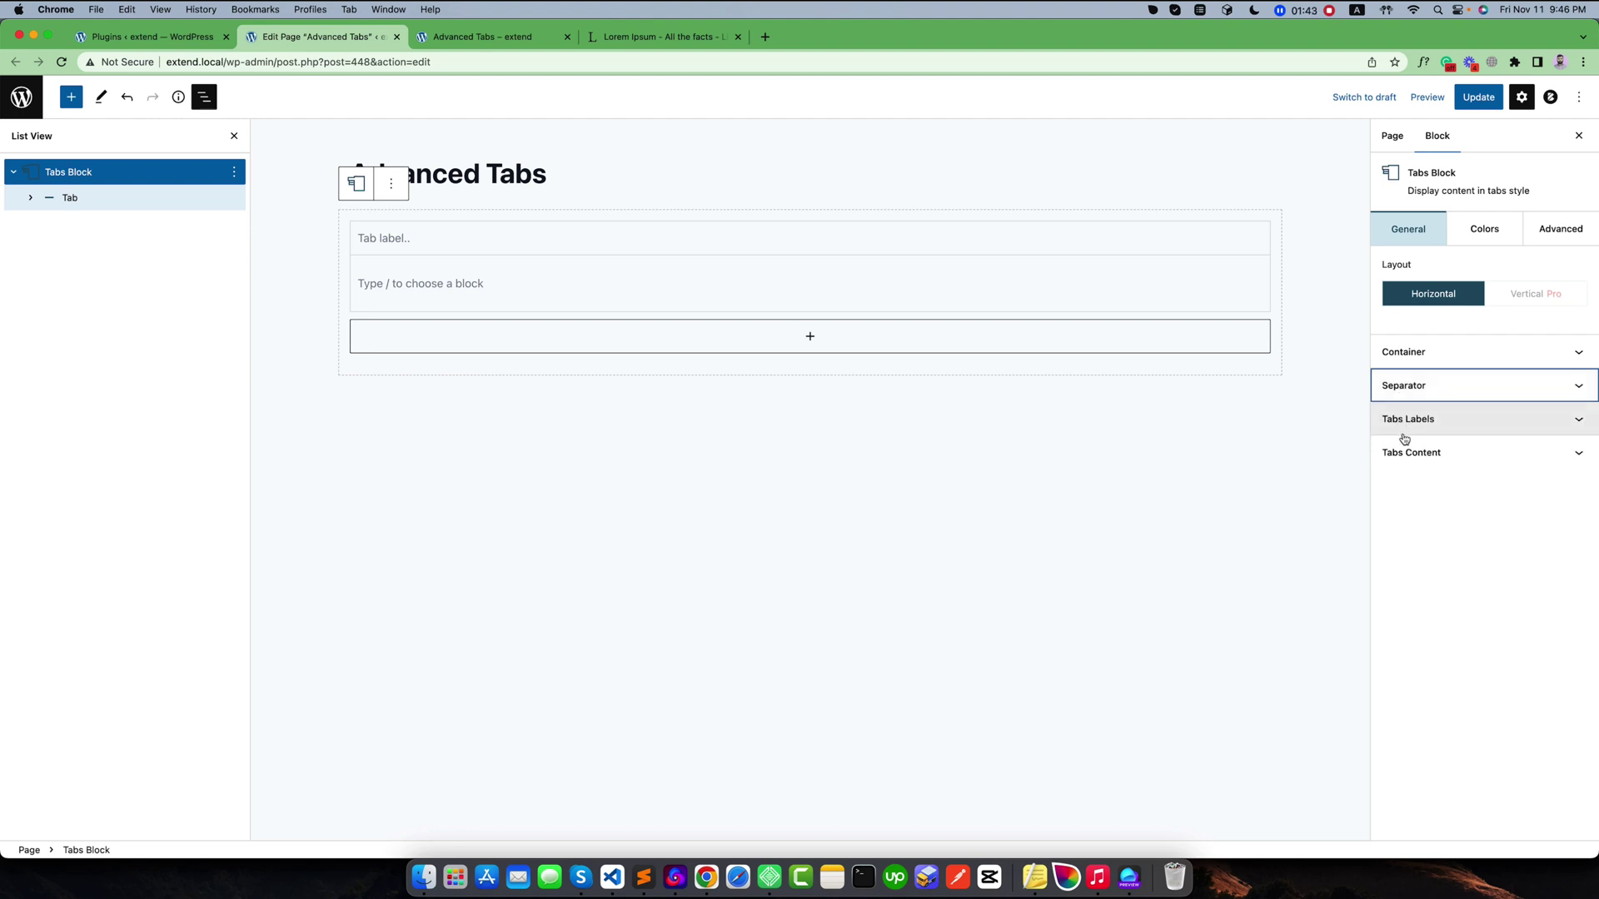
{"action": "left_click", "coordinate": [1403, 431]}
{"action": "left_click", "coordinate": [1403, 426]}
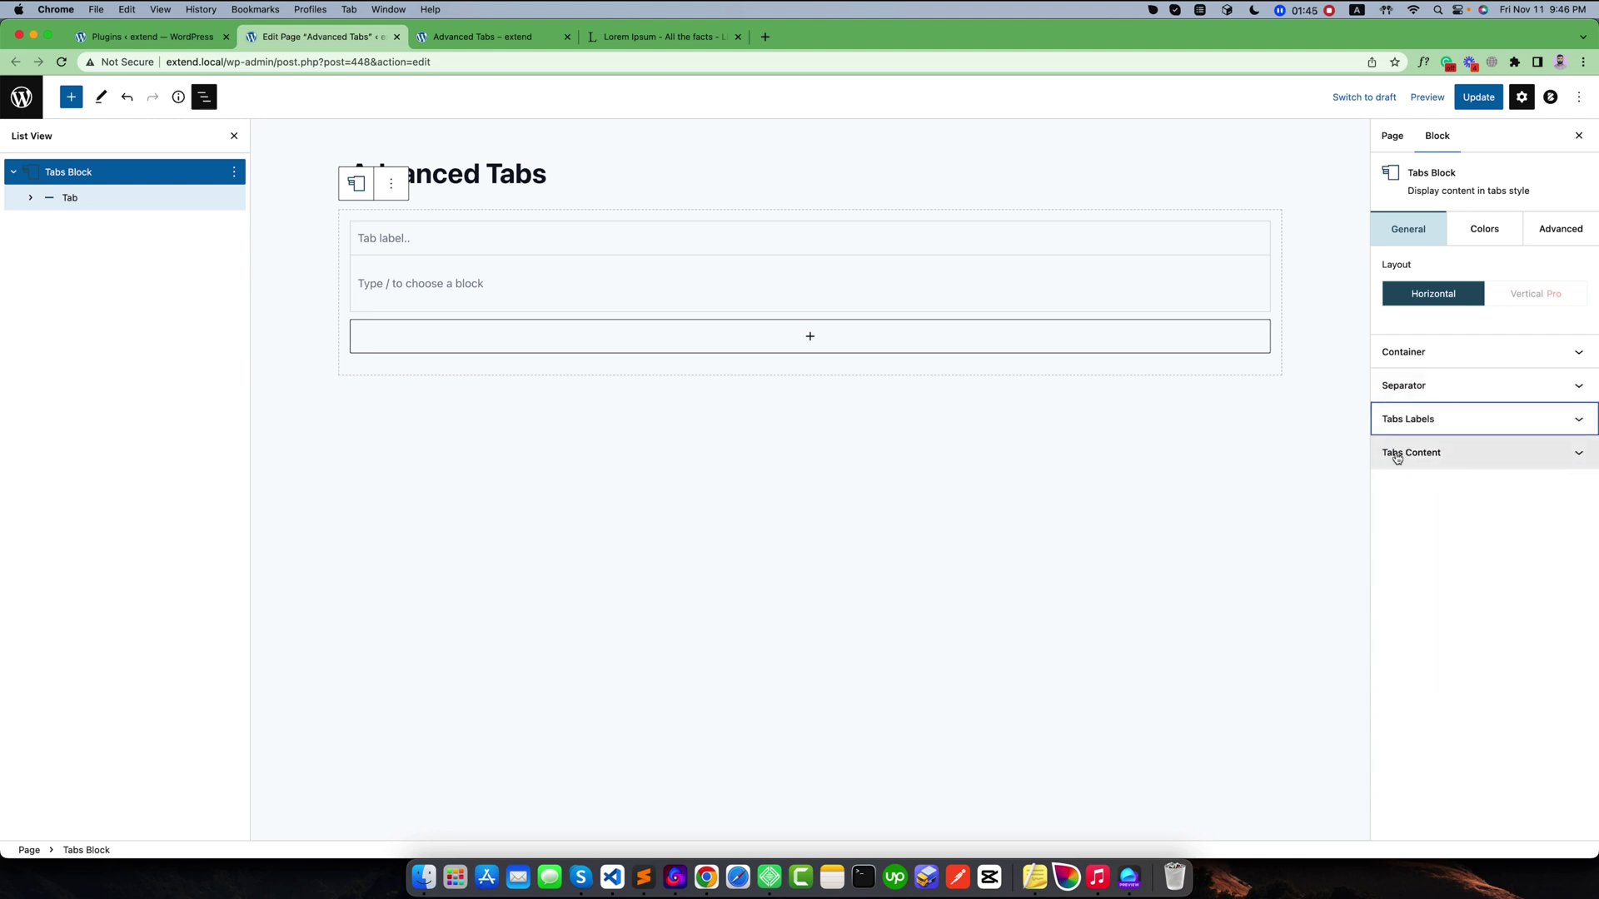
{"action": "left_click", "coordinate": [1398, 455]}
{"action": "left_click", "coordinate": [1398, 455]}
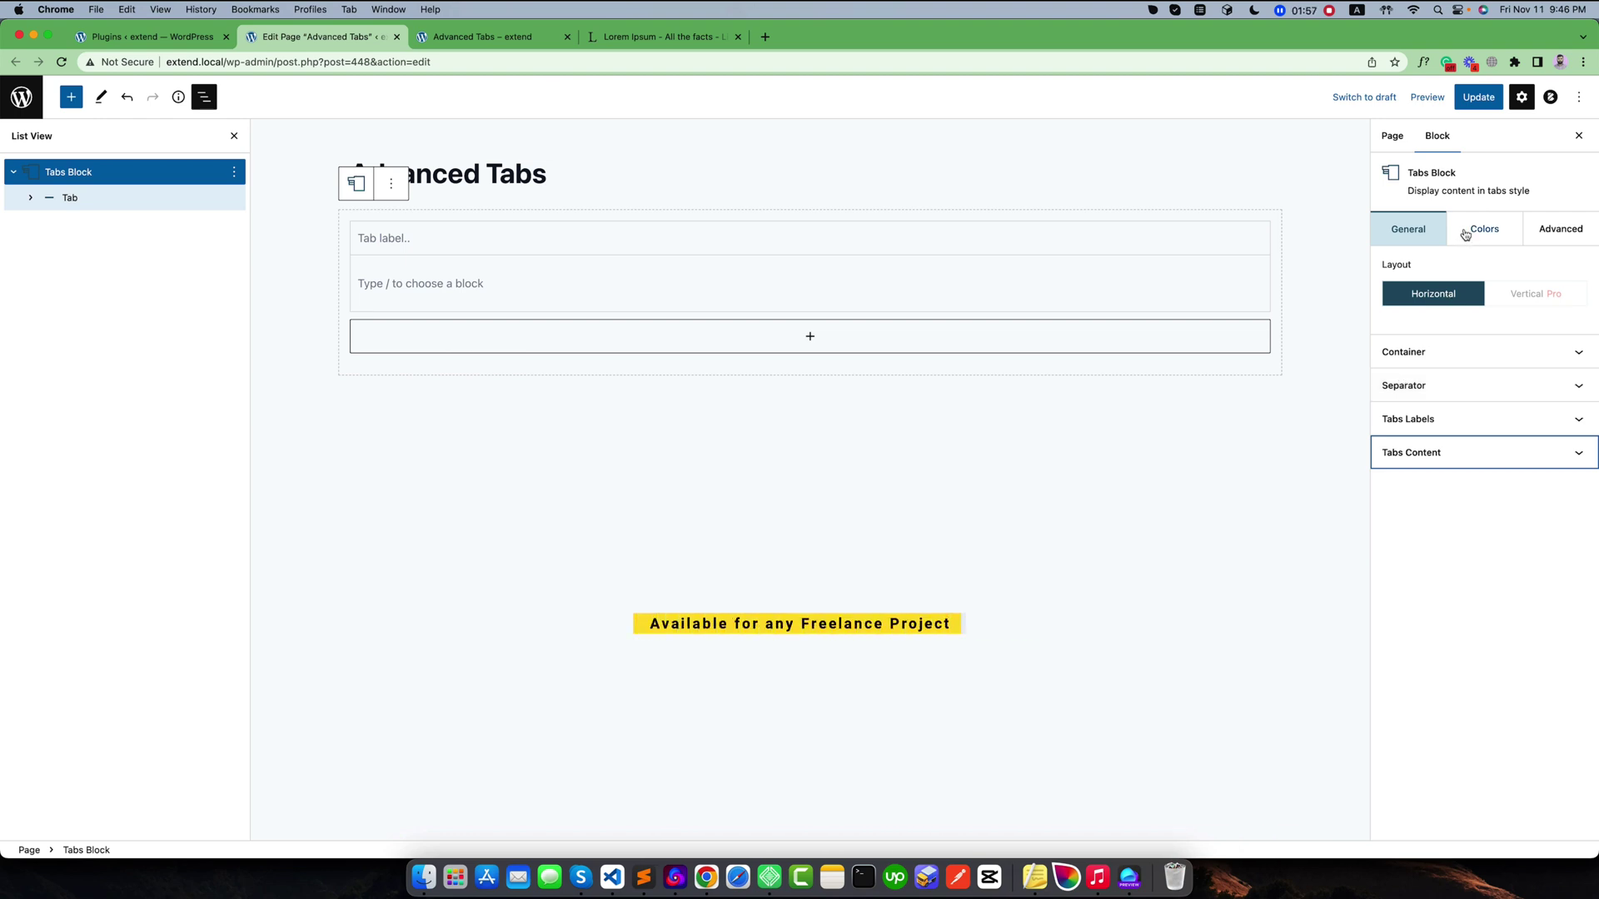
Move from the Tabs Block's Colors to Advanced settings and peek into the Miscellaneous panel.
{"action": "left_click", "coordinate": [1464, 233]}
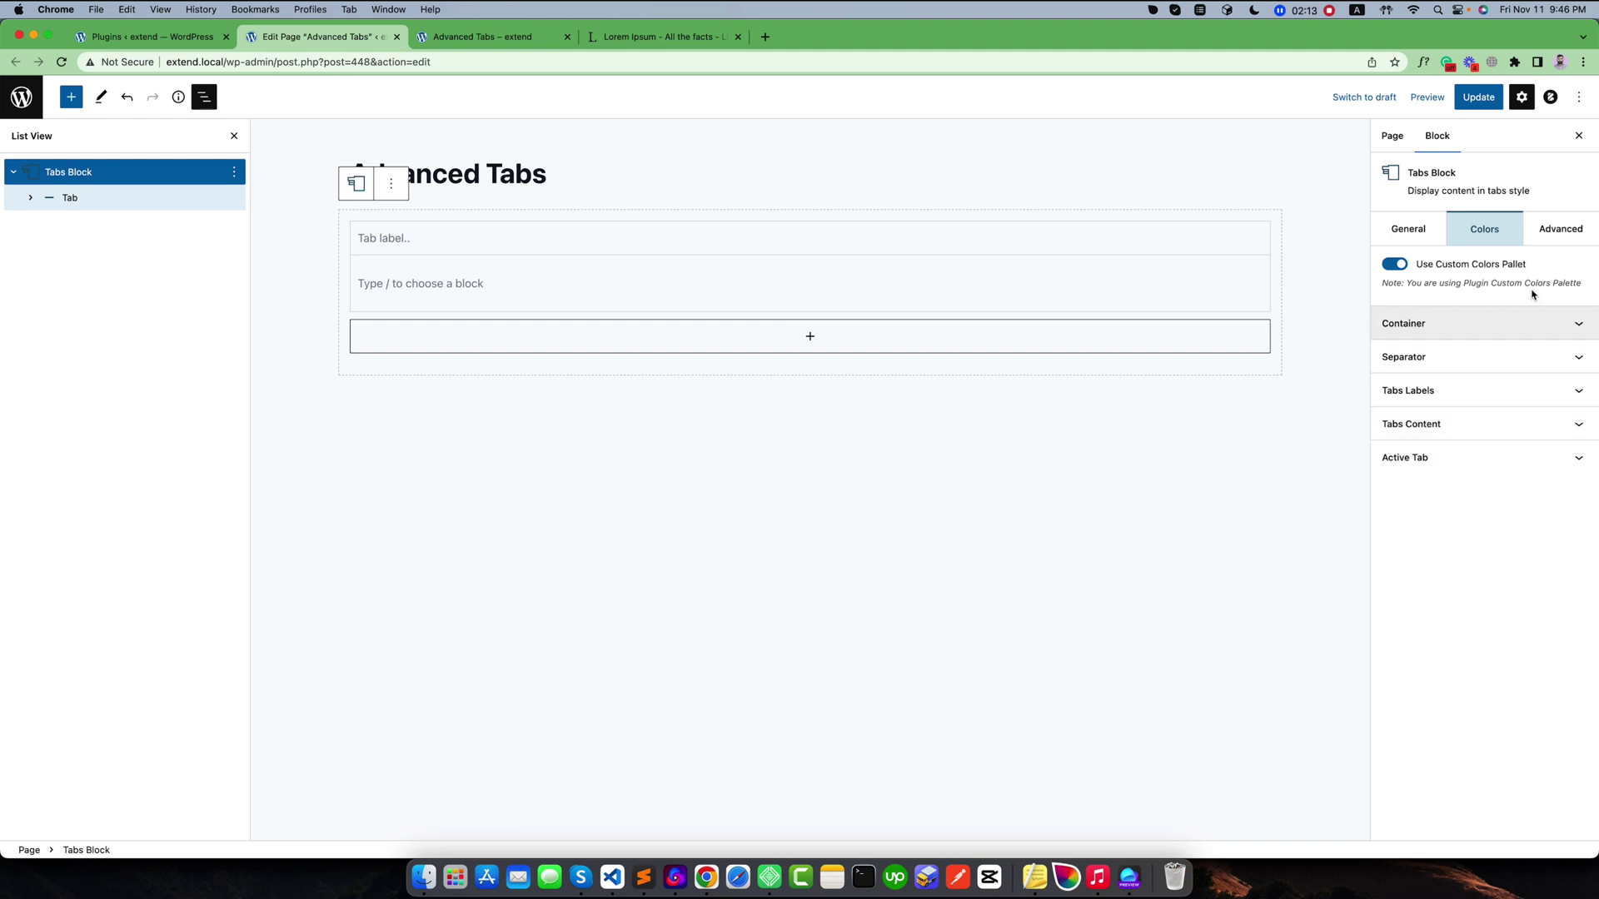
{"action": "left_click", "coordinate": [1536, 240]}
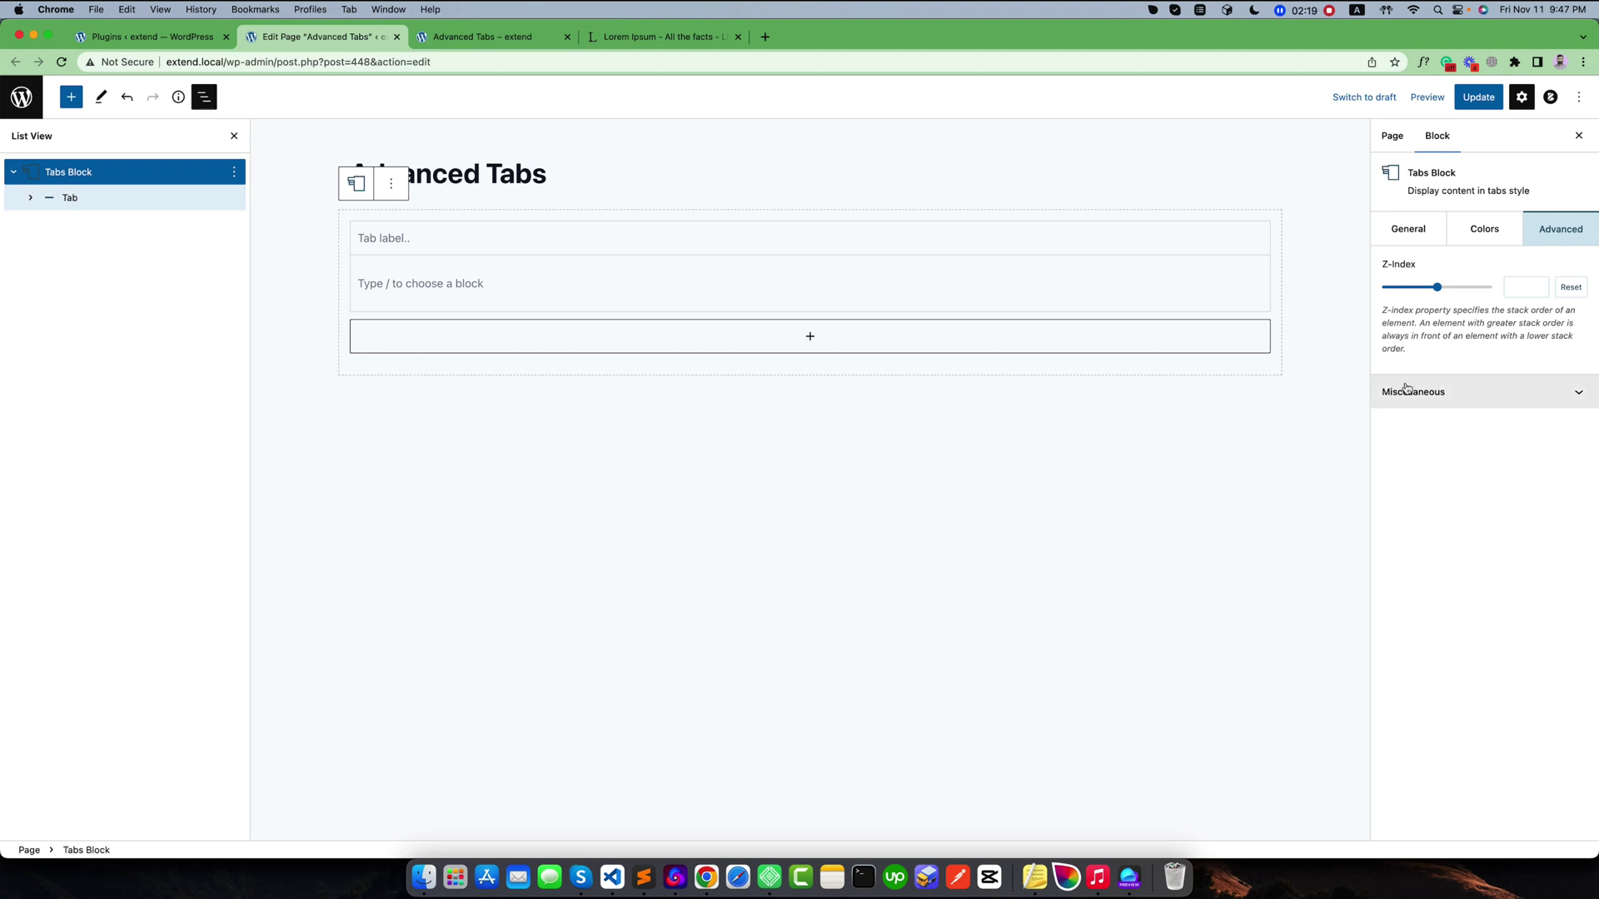
{"action": "left_click", "coordinate": [1406, 388]}
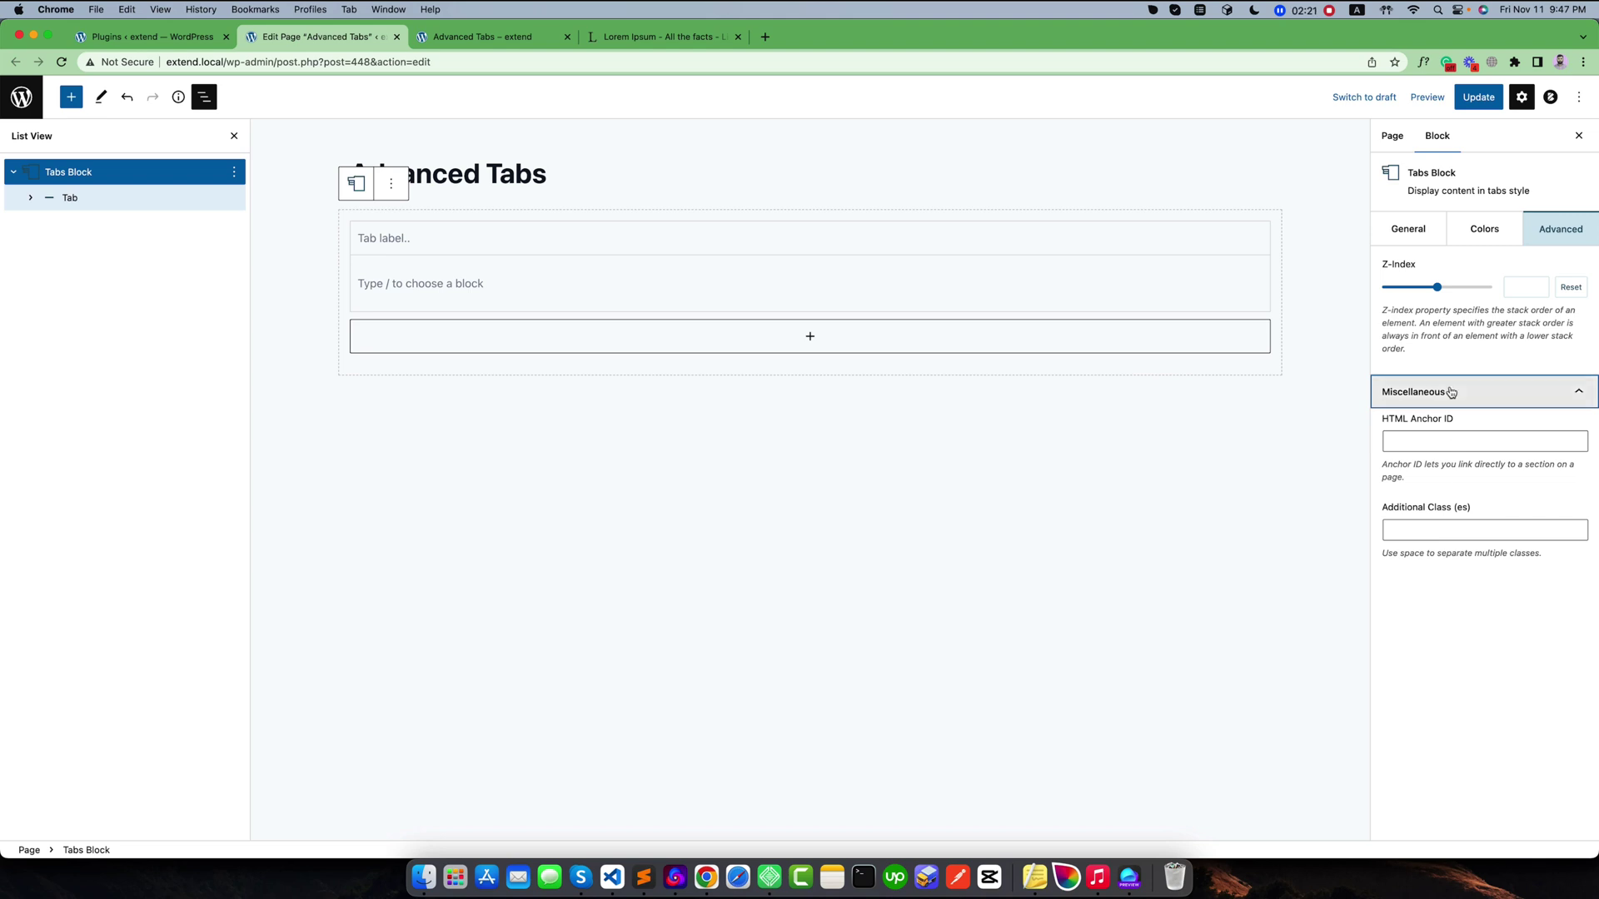
{"action": "left_click", "coordinate": [1451, 391]}
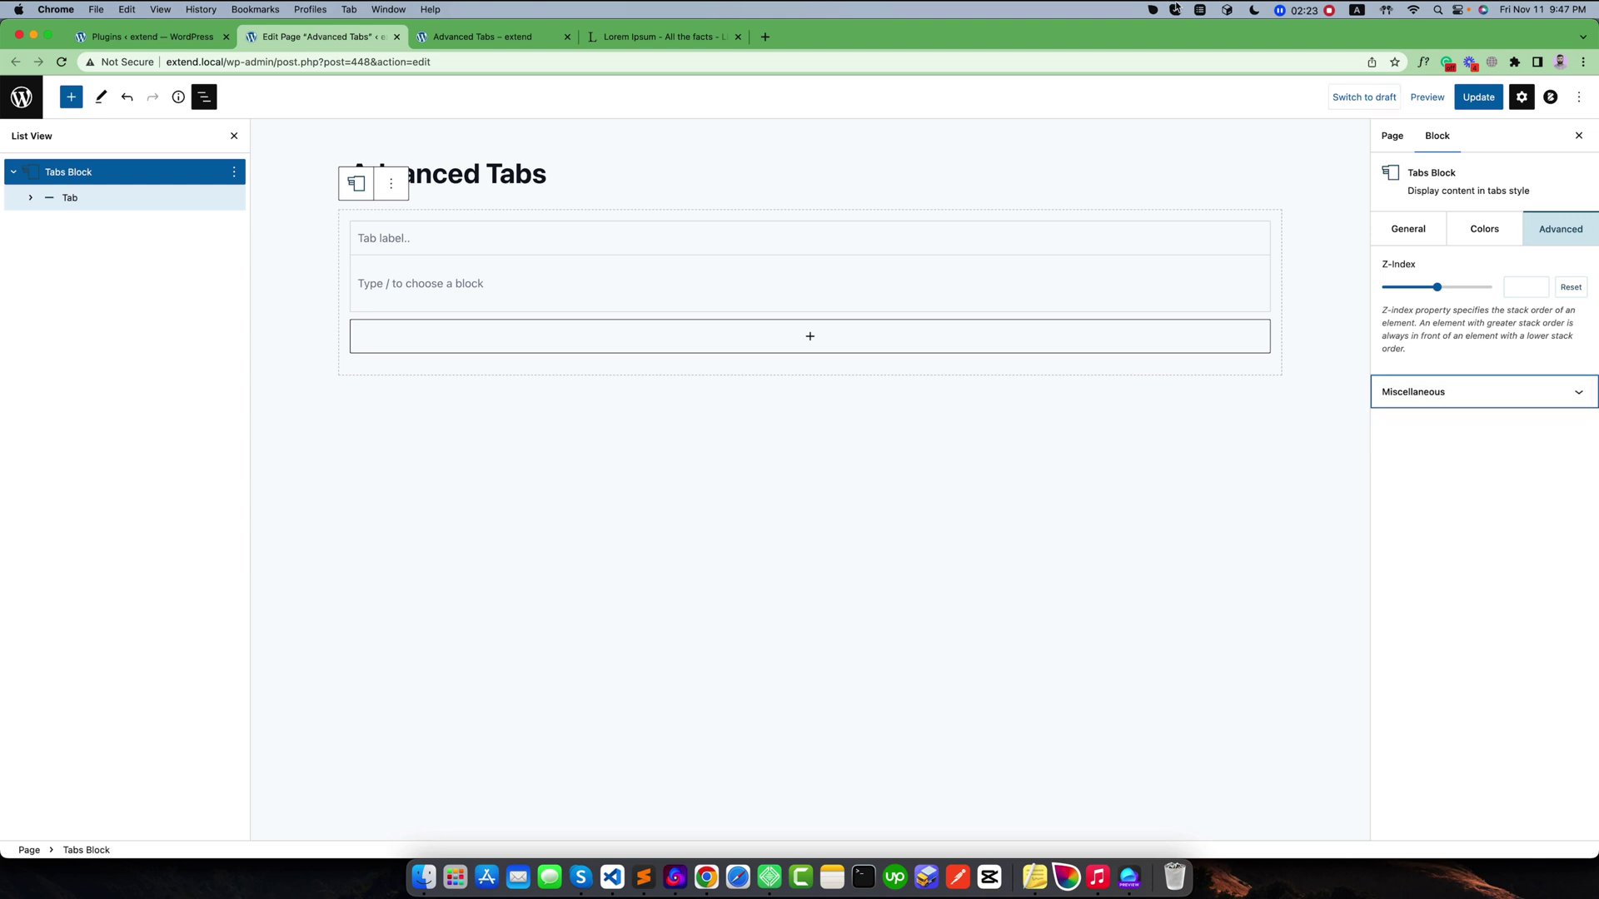
Label the first tab 'Our Team' and place the cursor in its content.
{"action": "left_click", "coordinate": [394, 238]}
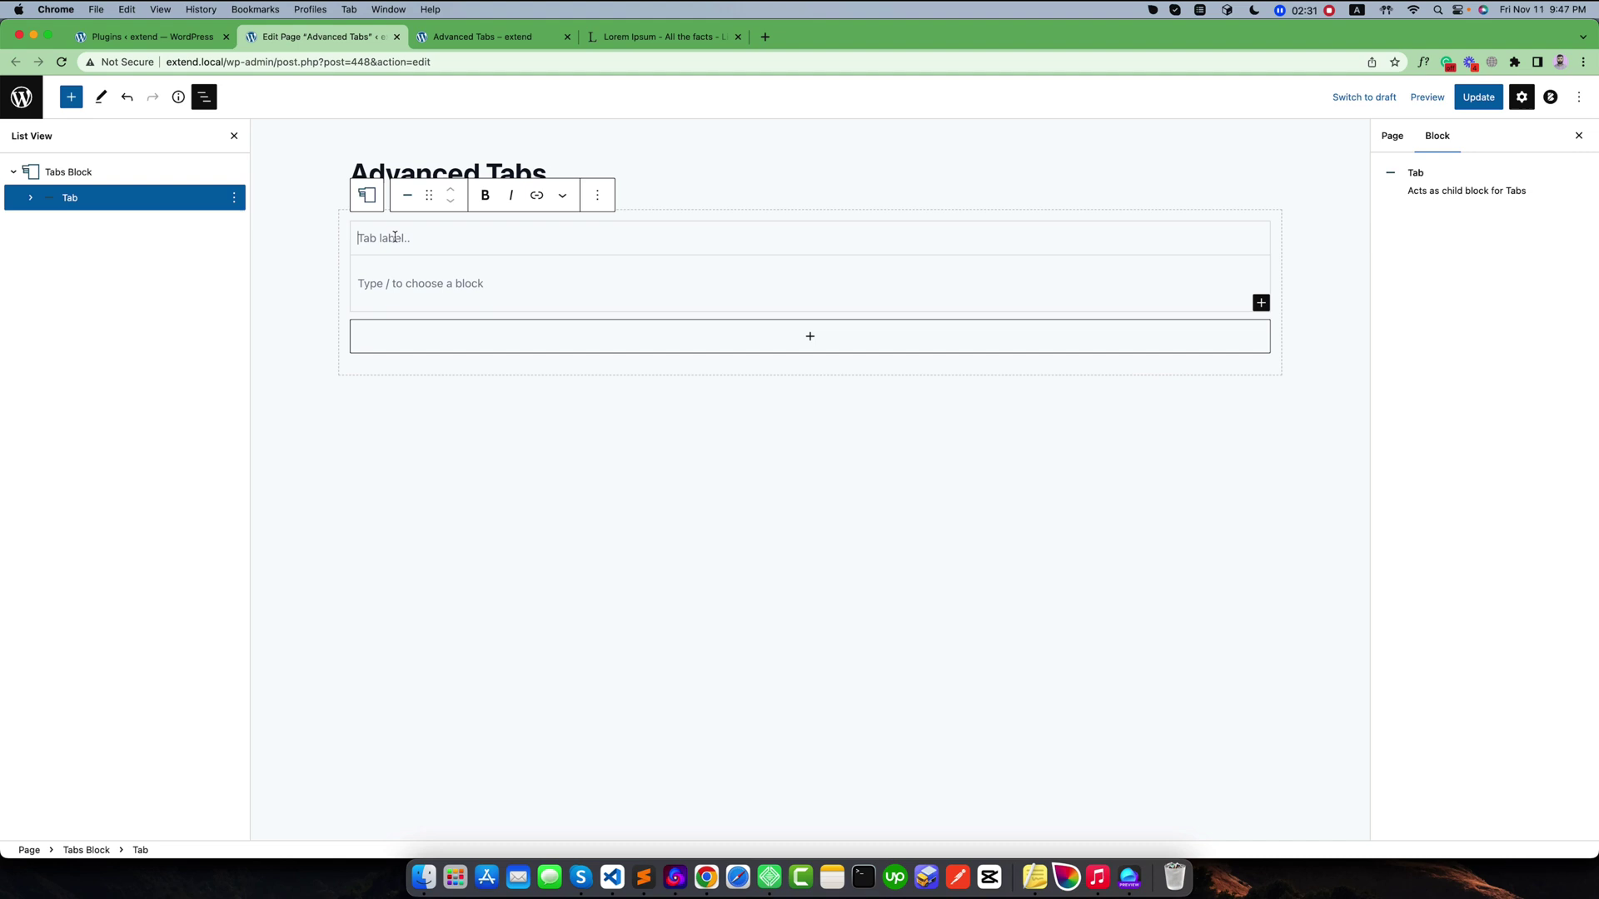
{"action": "type", "text": "Our "}
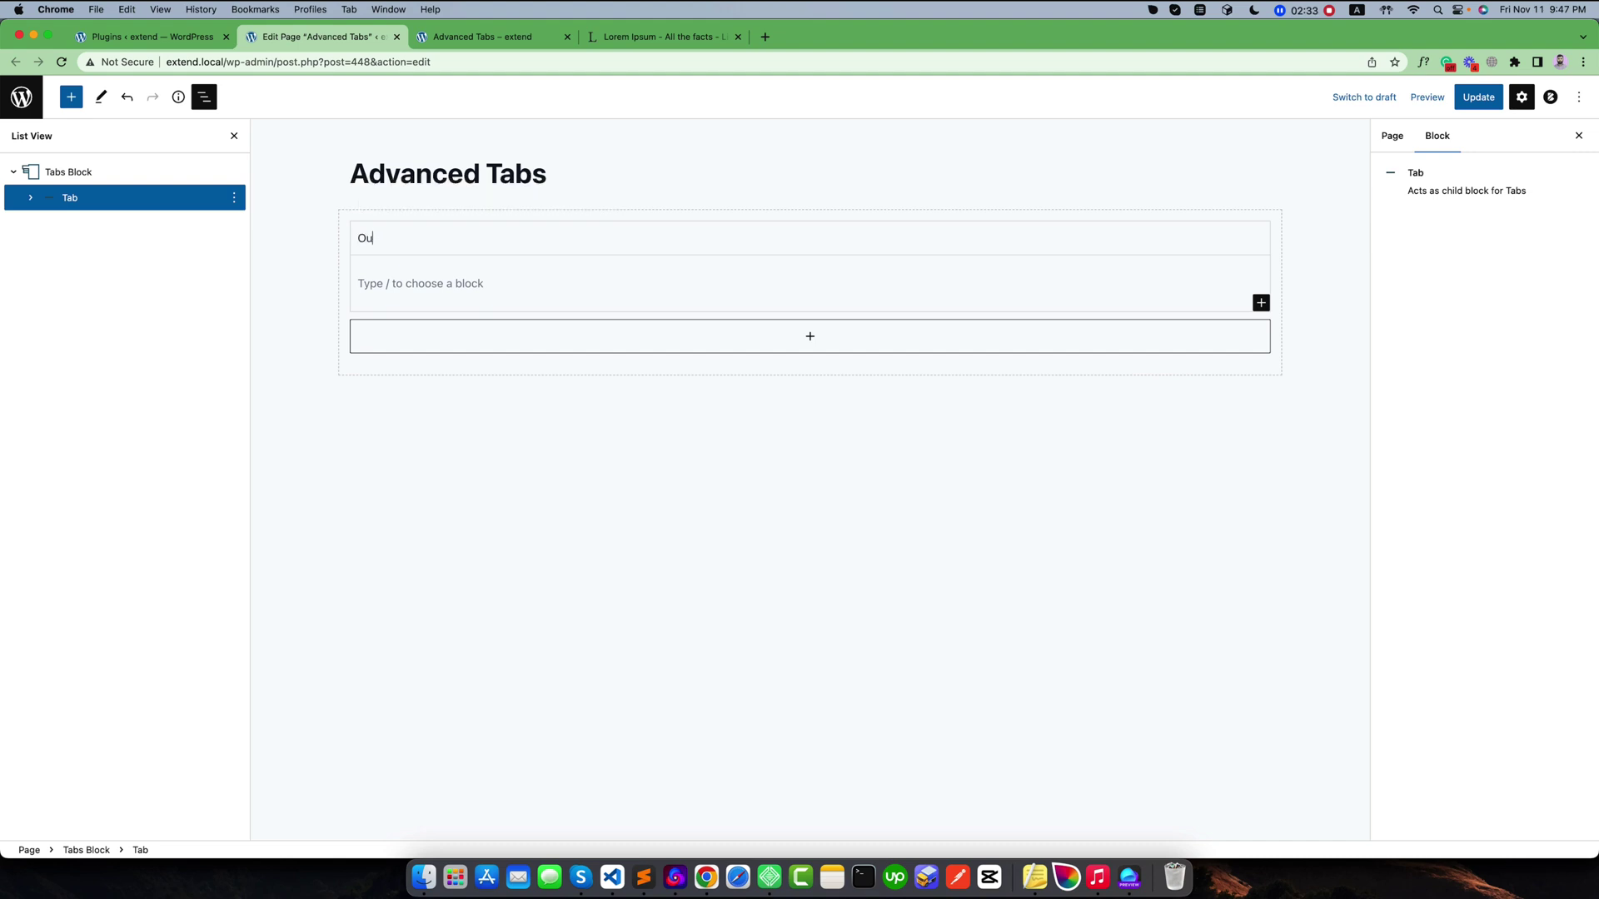
{"action": "type", "text": "Team"}
{"action": "left_click", "coordinate": [381, 285]}
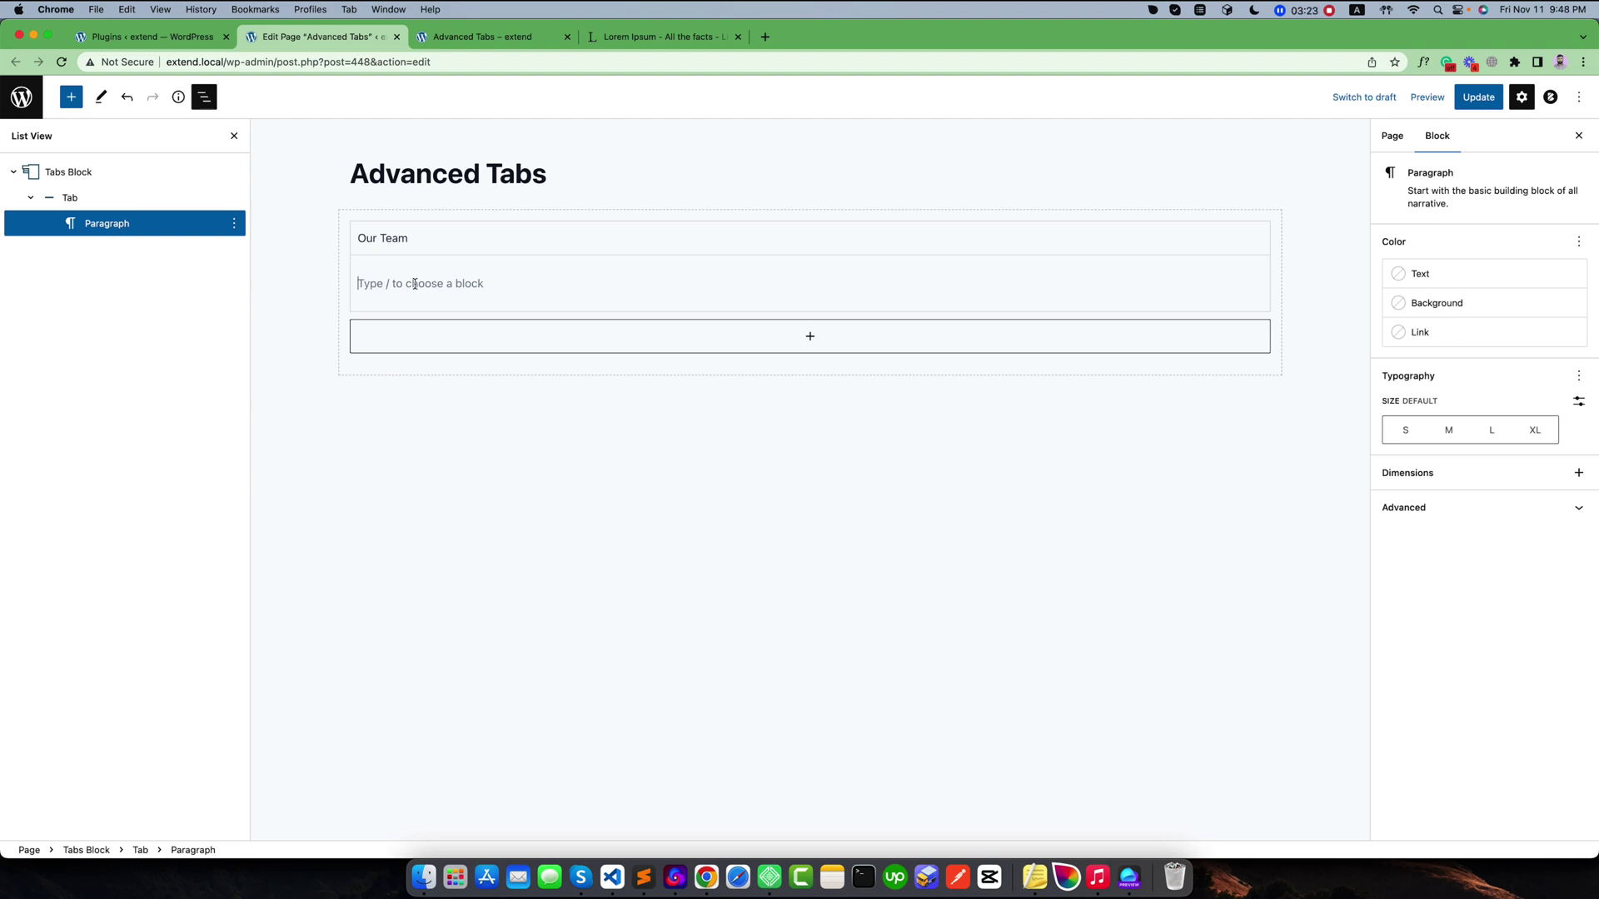
Insert a Heading with /head, clear its text, and transform it back into an empty paragraph.
{"action": "type", "text": "/"}
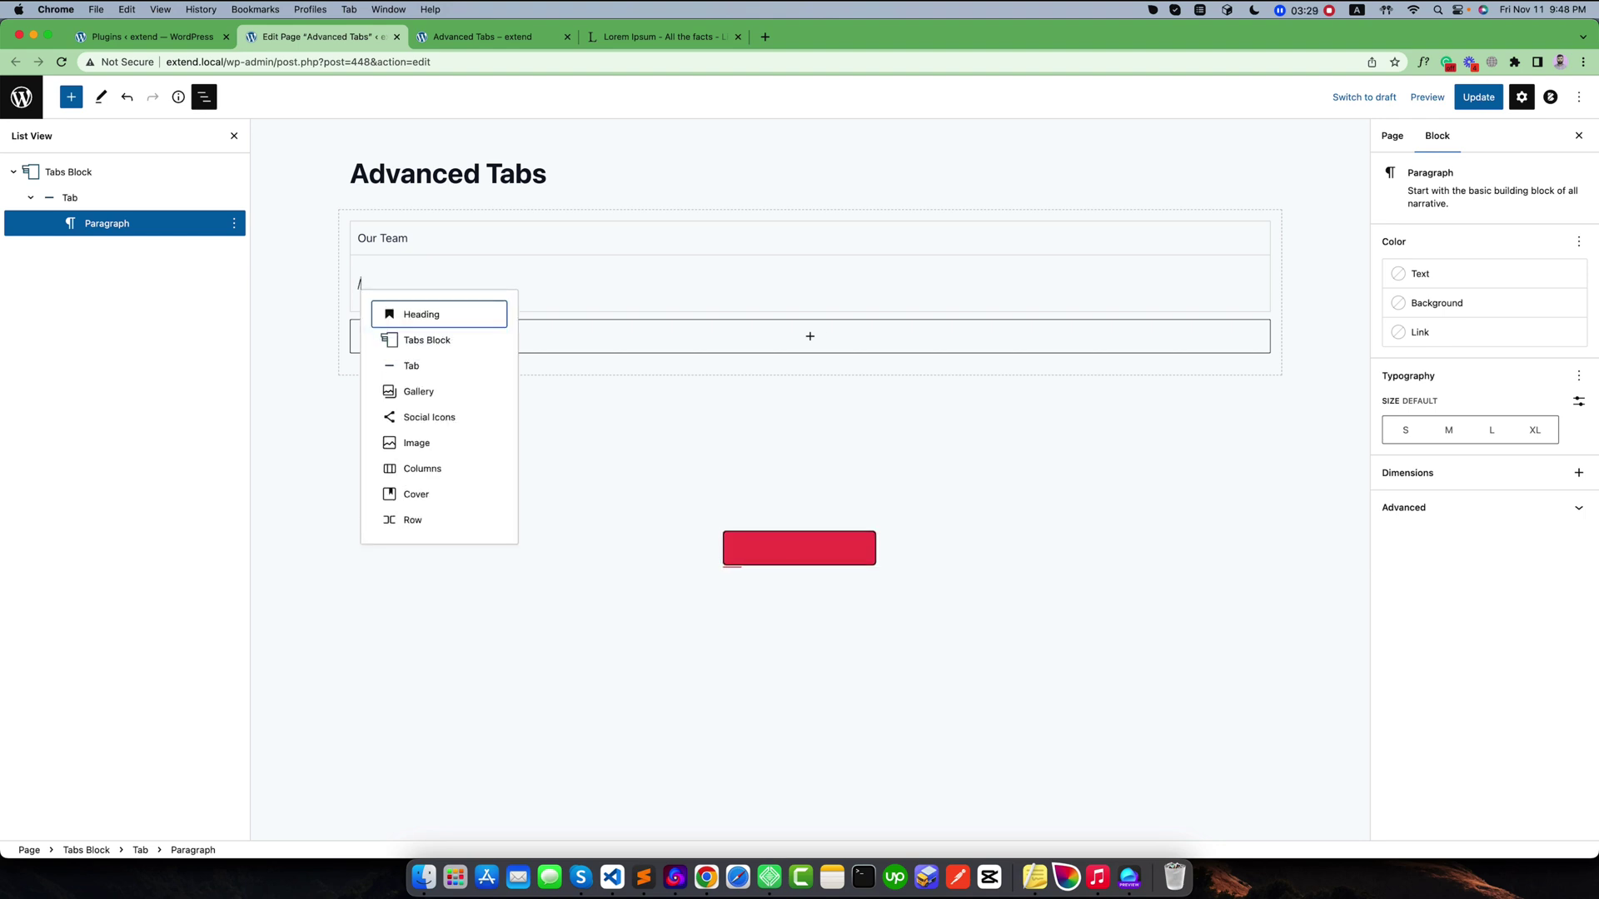
{"action": "type", "text": "head"}
{"action": "key", "text": "Return"}
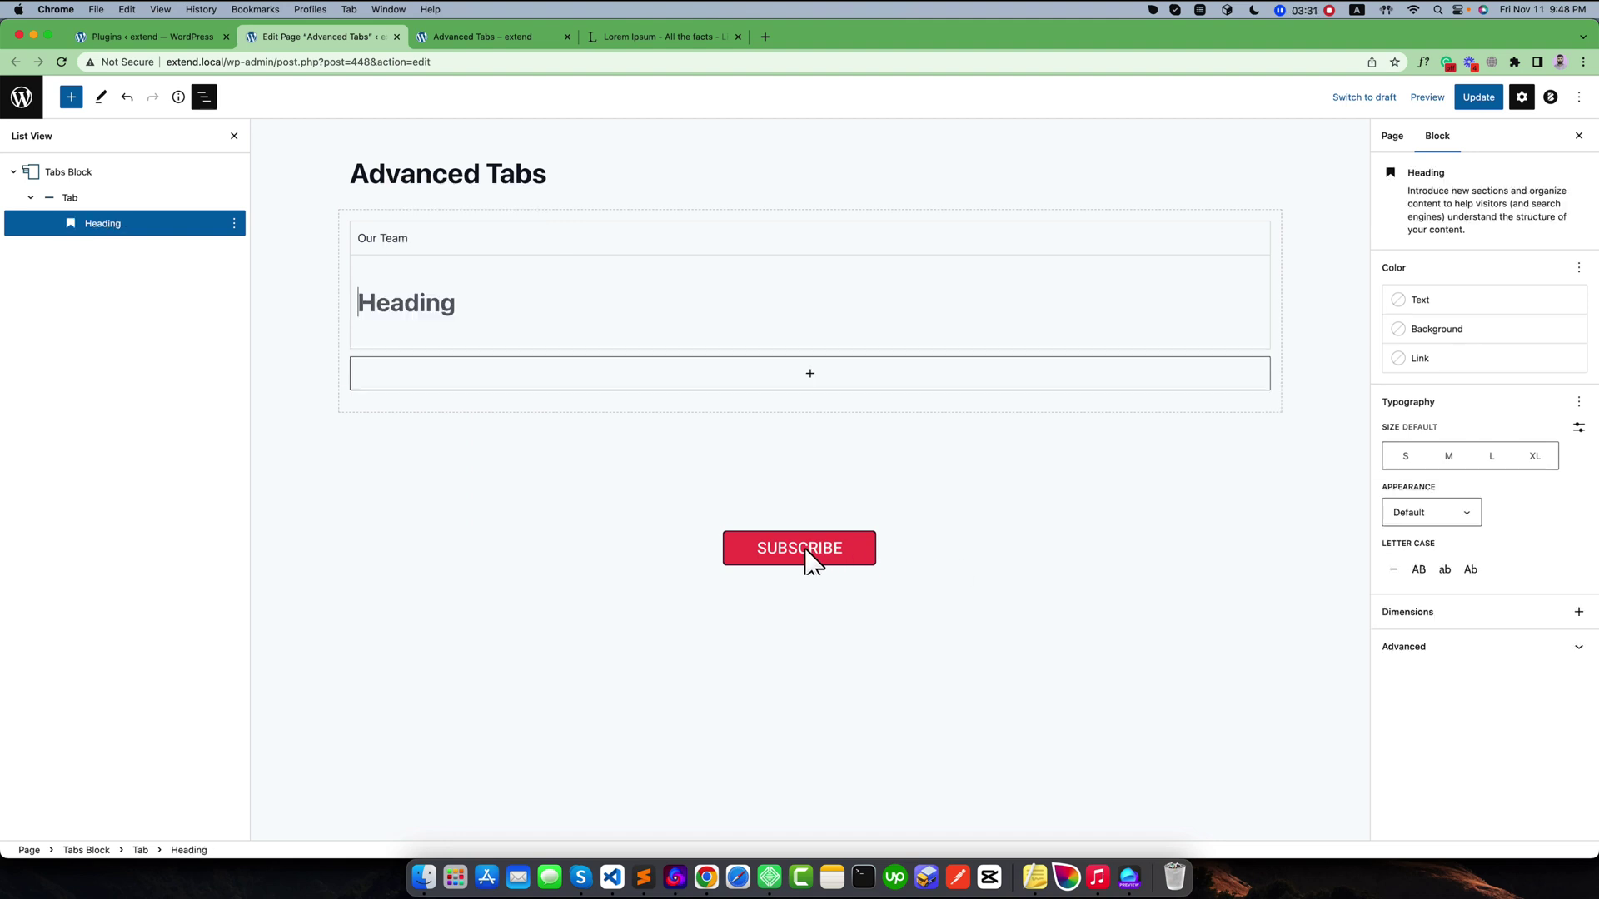
{"action": "type", "text": "Our"}
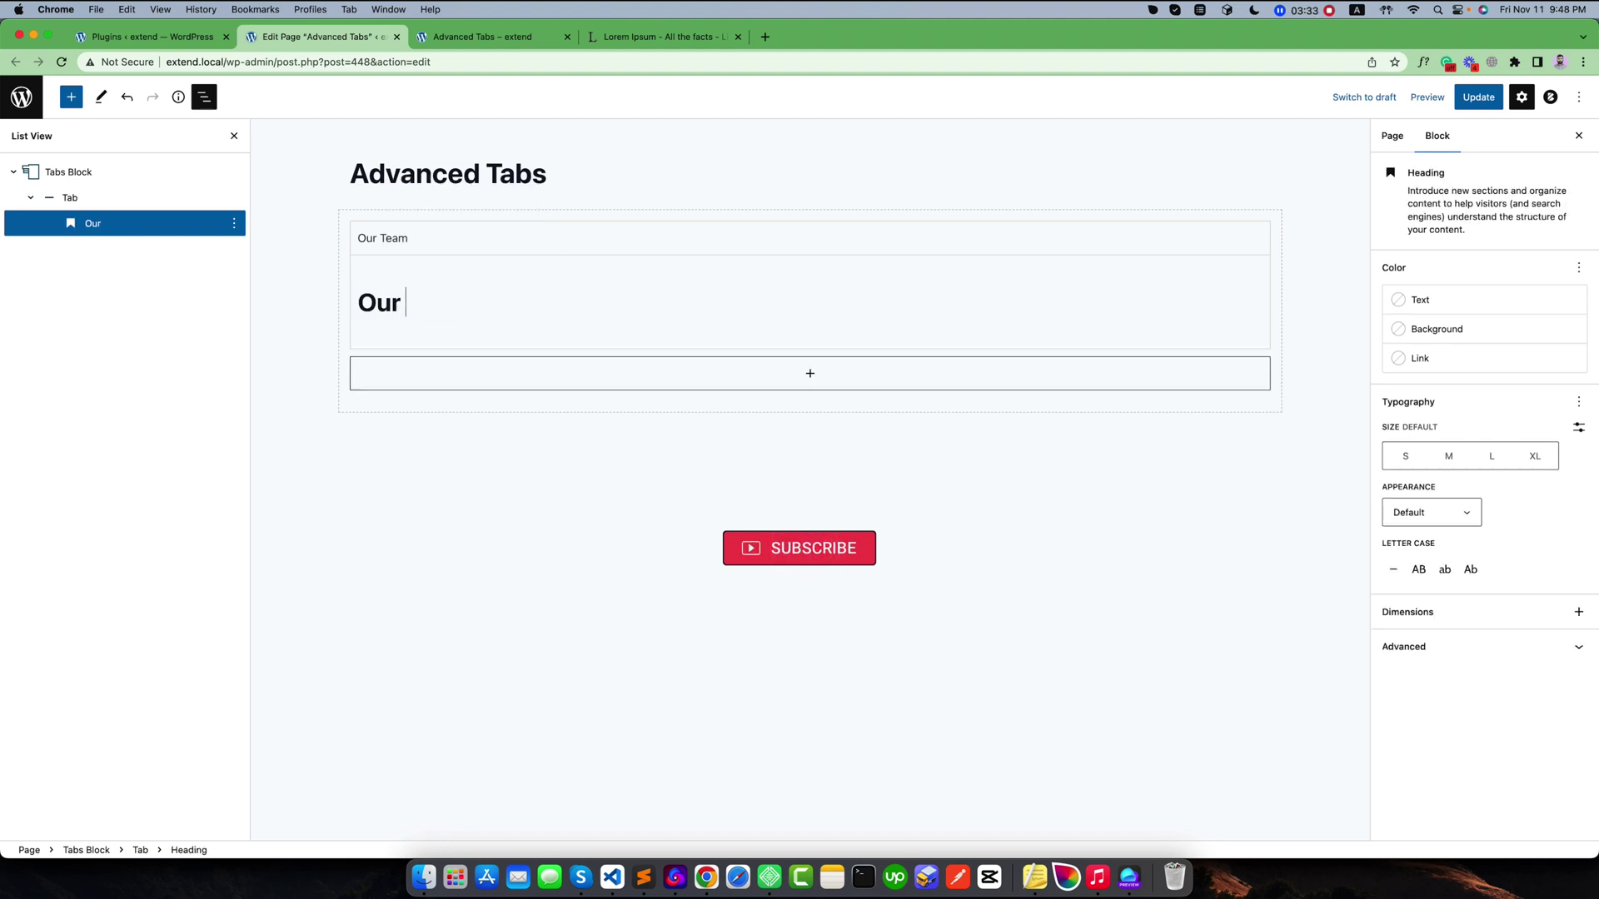
{"action": "key", "text": "BackSpace"}
{"action": "key", "text": "BackSpace"}
{"action": "key", "text": "BackSpace"}
{"action": "key", "text": "BackSpace"}
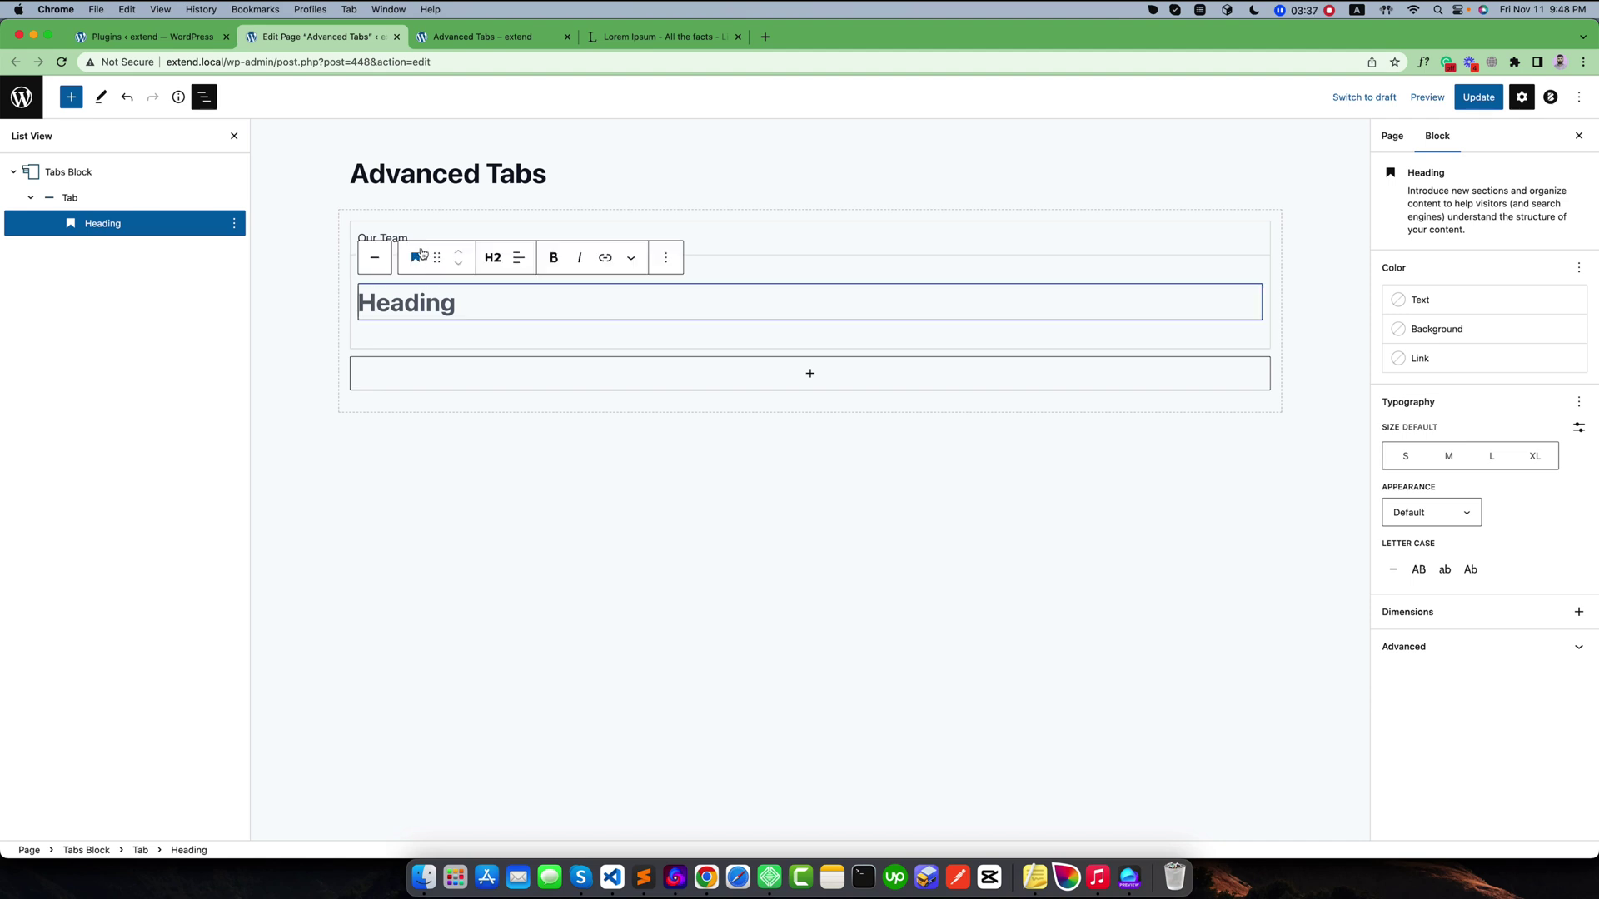
{"action": "left_click", "coordinate": [416, 257]}
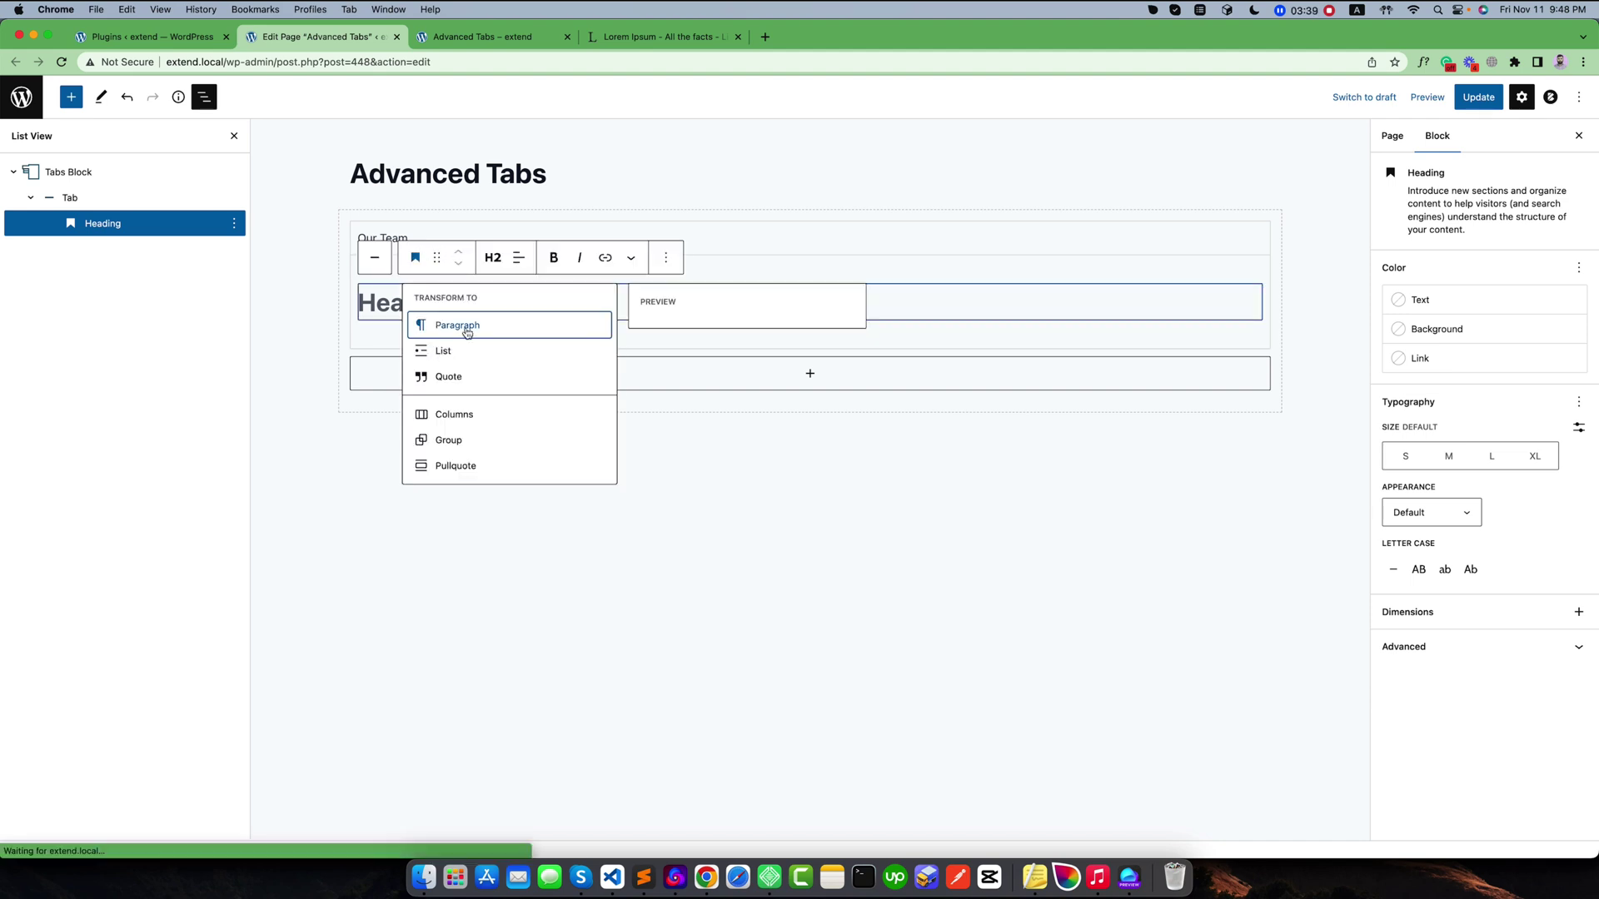
{"action": "left_click", "coordinate": [466, 327]}
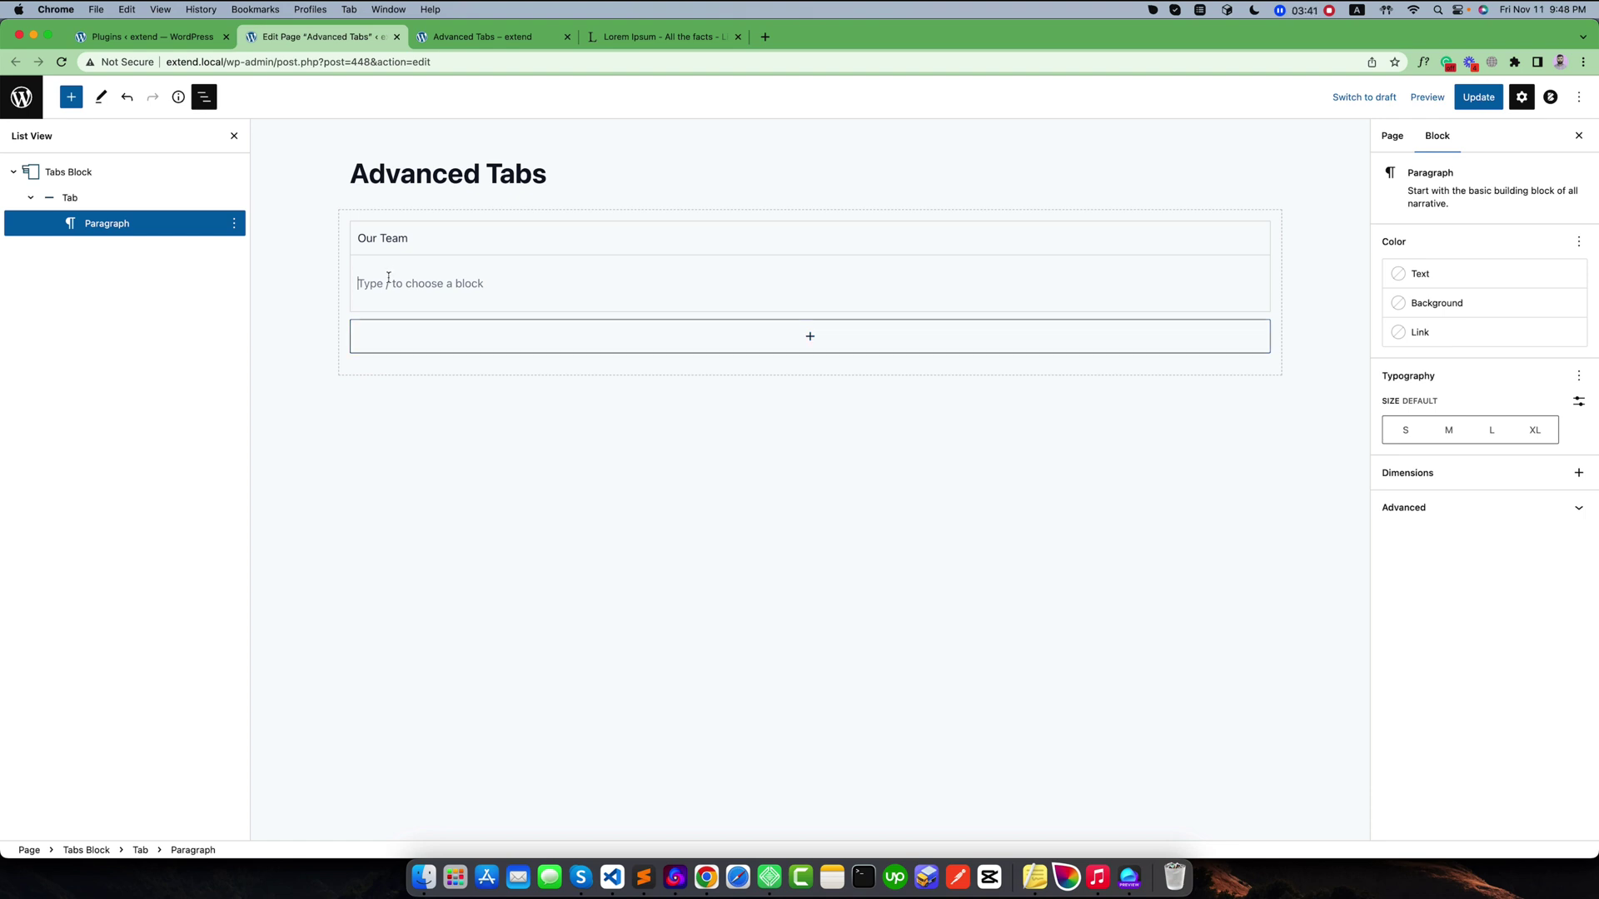
Paste the Lorem ipsum text into the Our Team tab's content.
{"action": "right_click", "coordinate": [382, 283]}
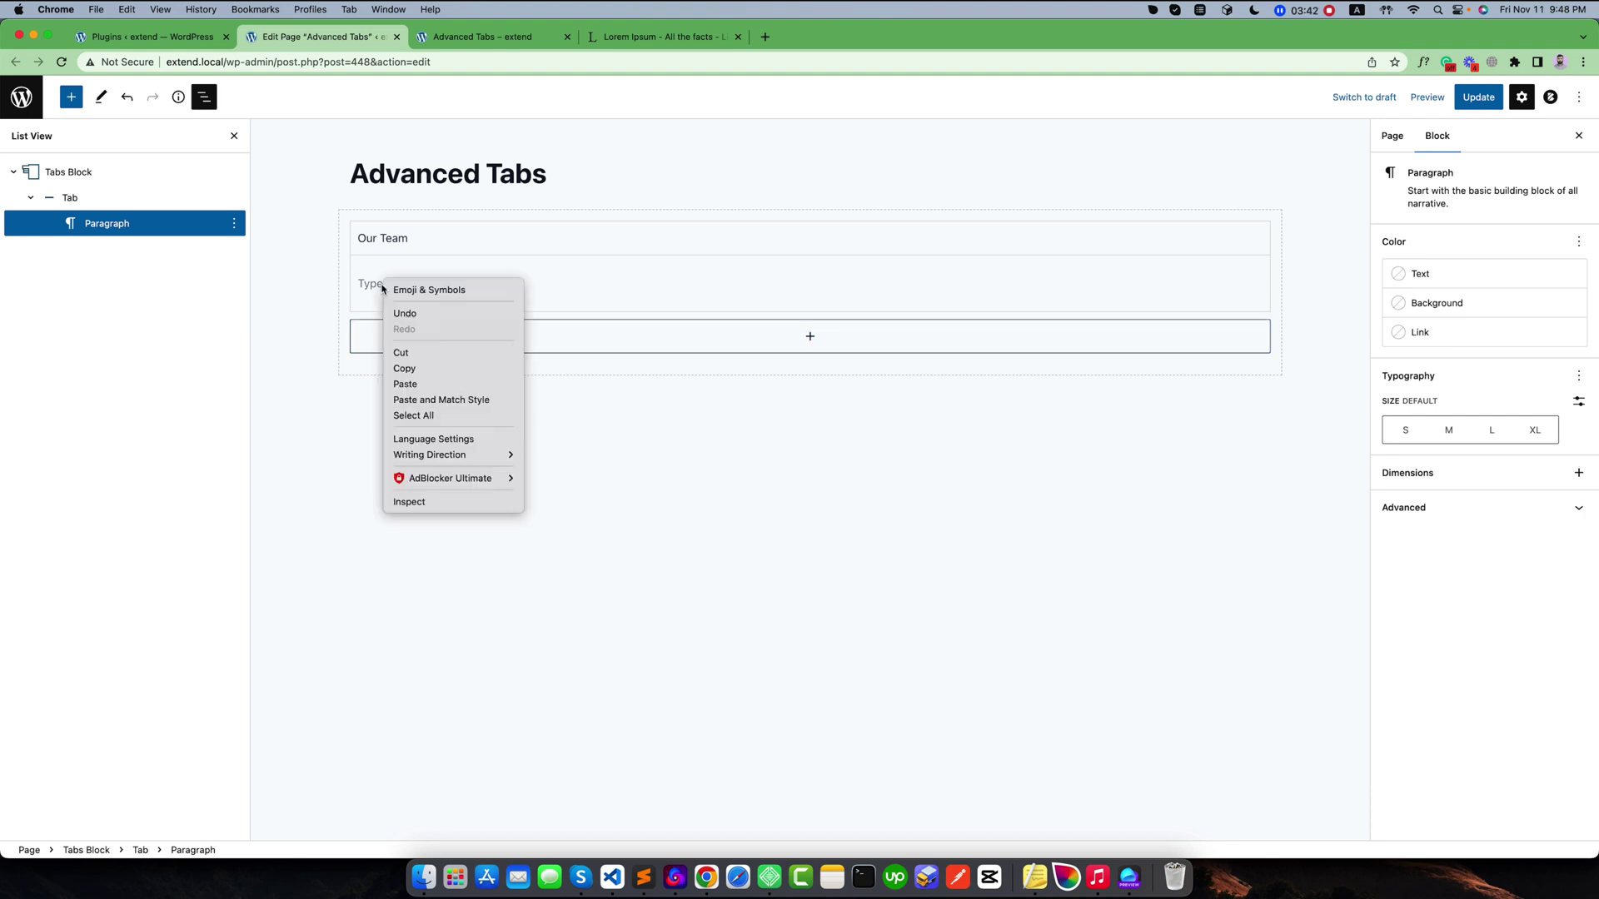
{"action": "left_click", "coordinate": [418, 385]}
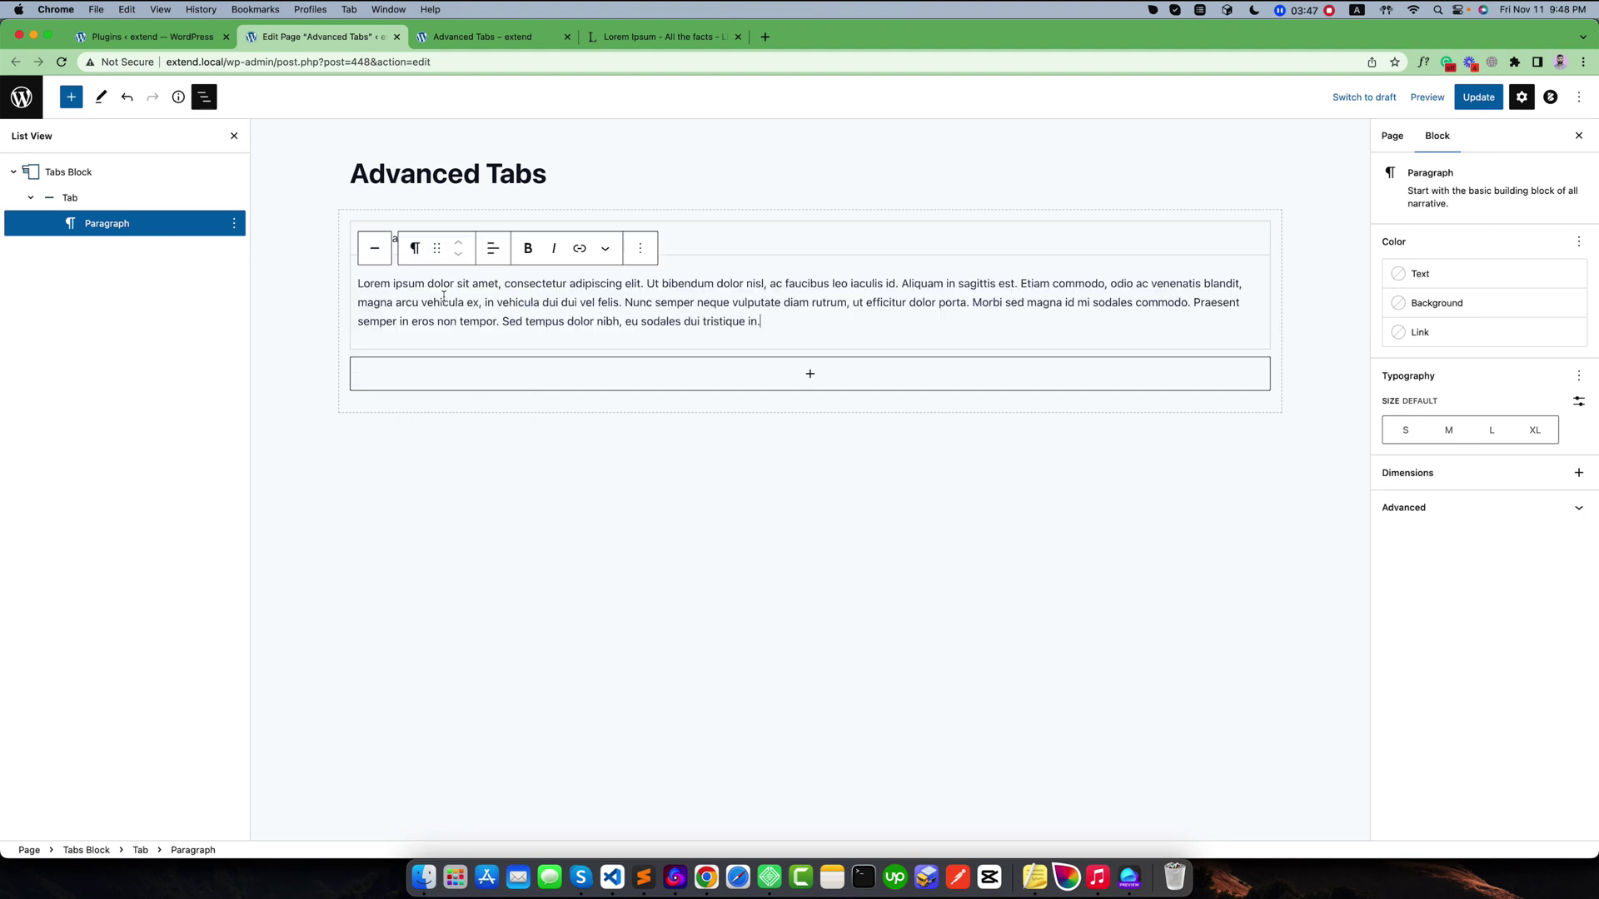
{"action": "left_click_drag", "start_coordinate": [813, 324], "coordinate": [358, 283]}
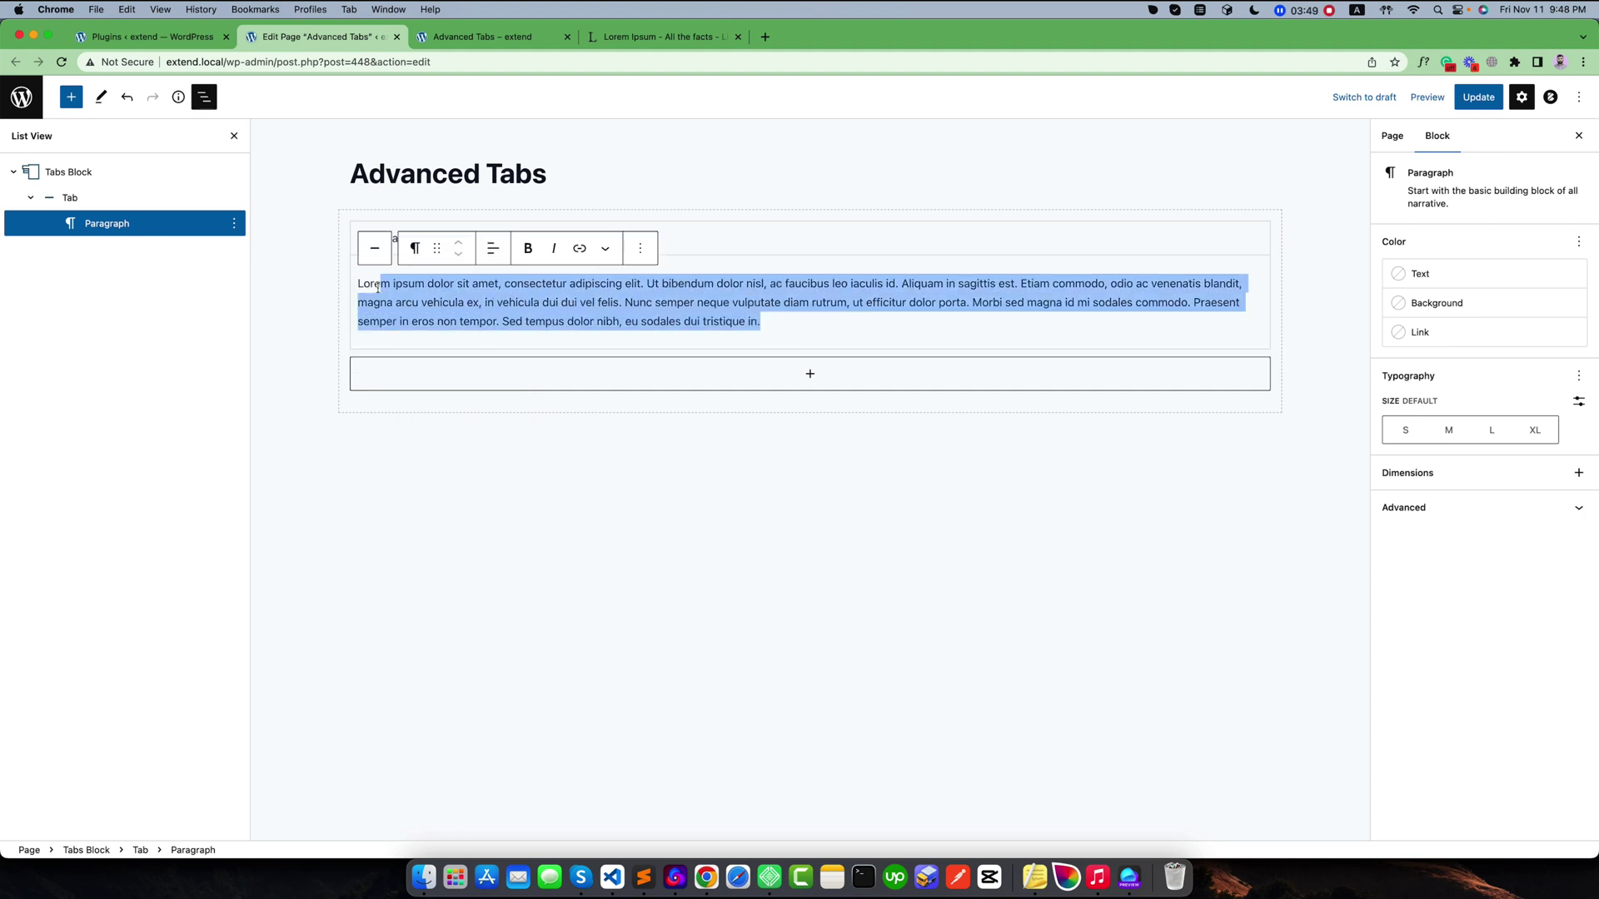
Select the parent Tabs Block and add a second tab to it.
{"action": "left_click", "coordinate": [450, 303]}
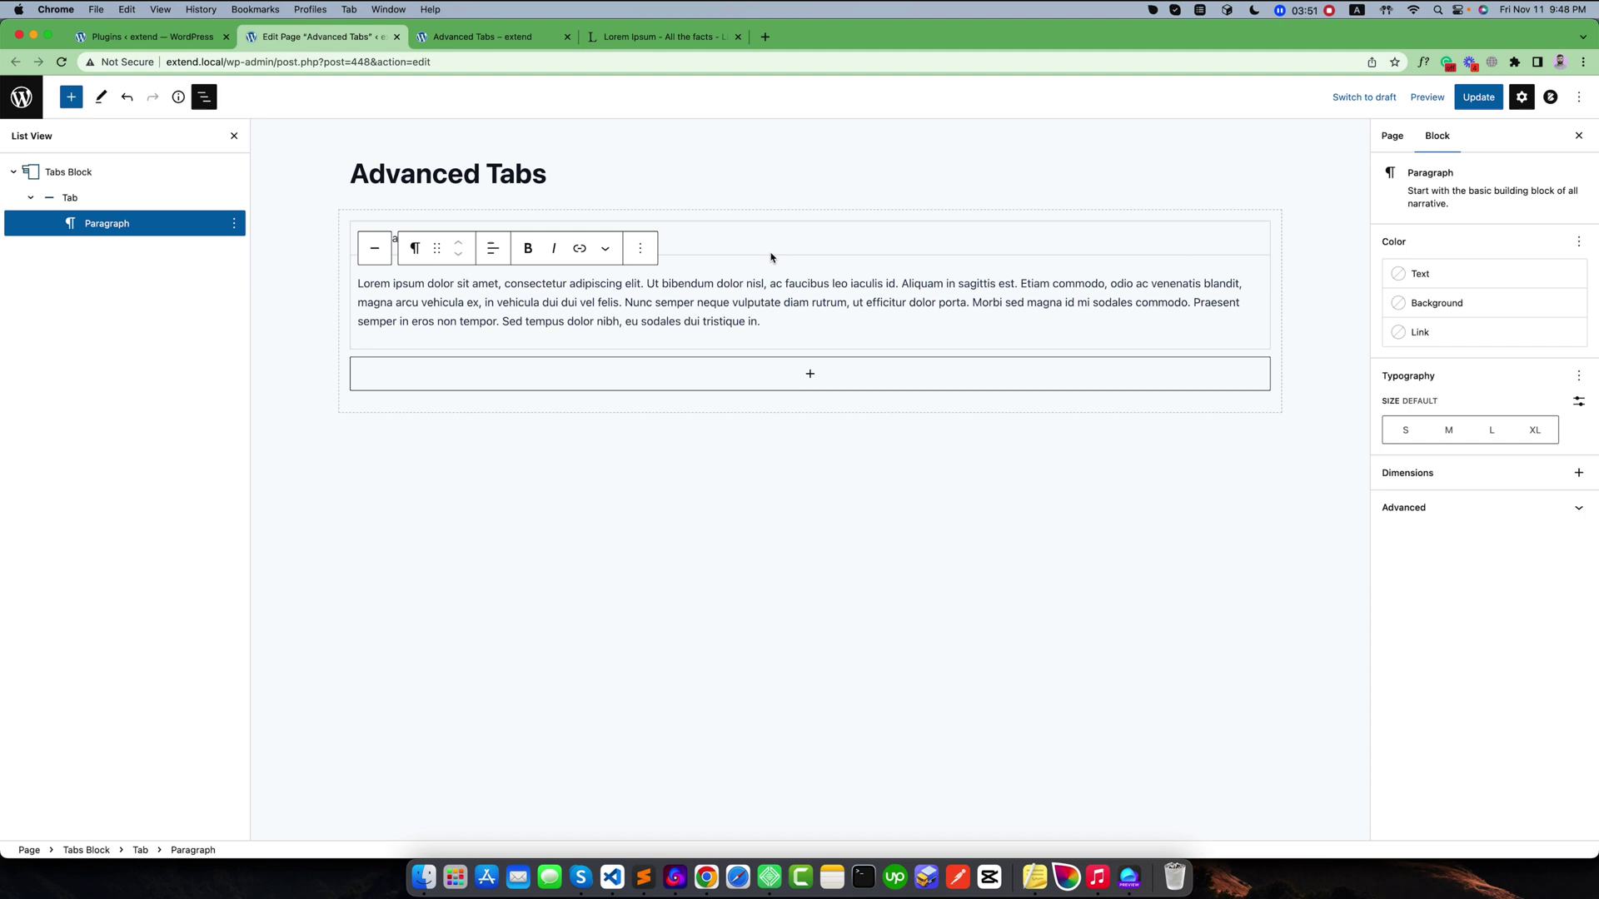
{"action": "left_click", "coordinate": [761, 238]}
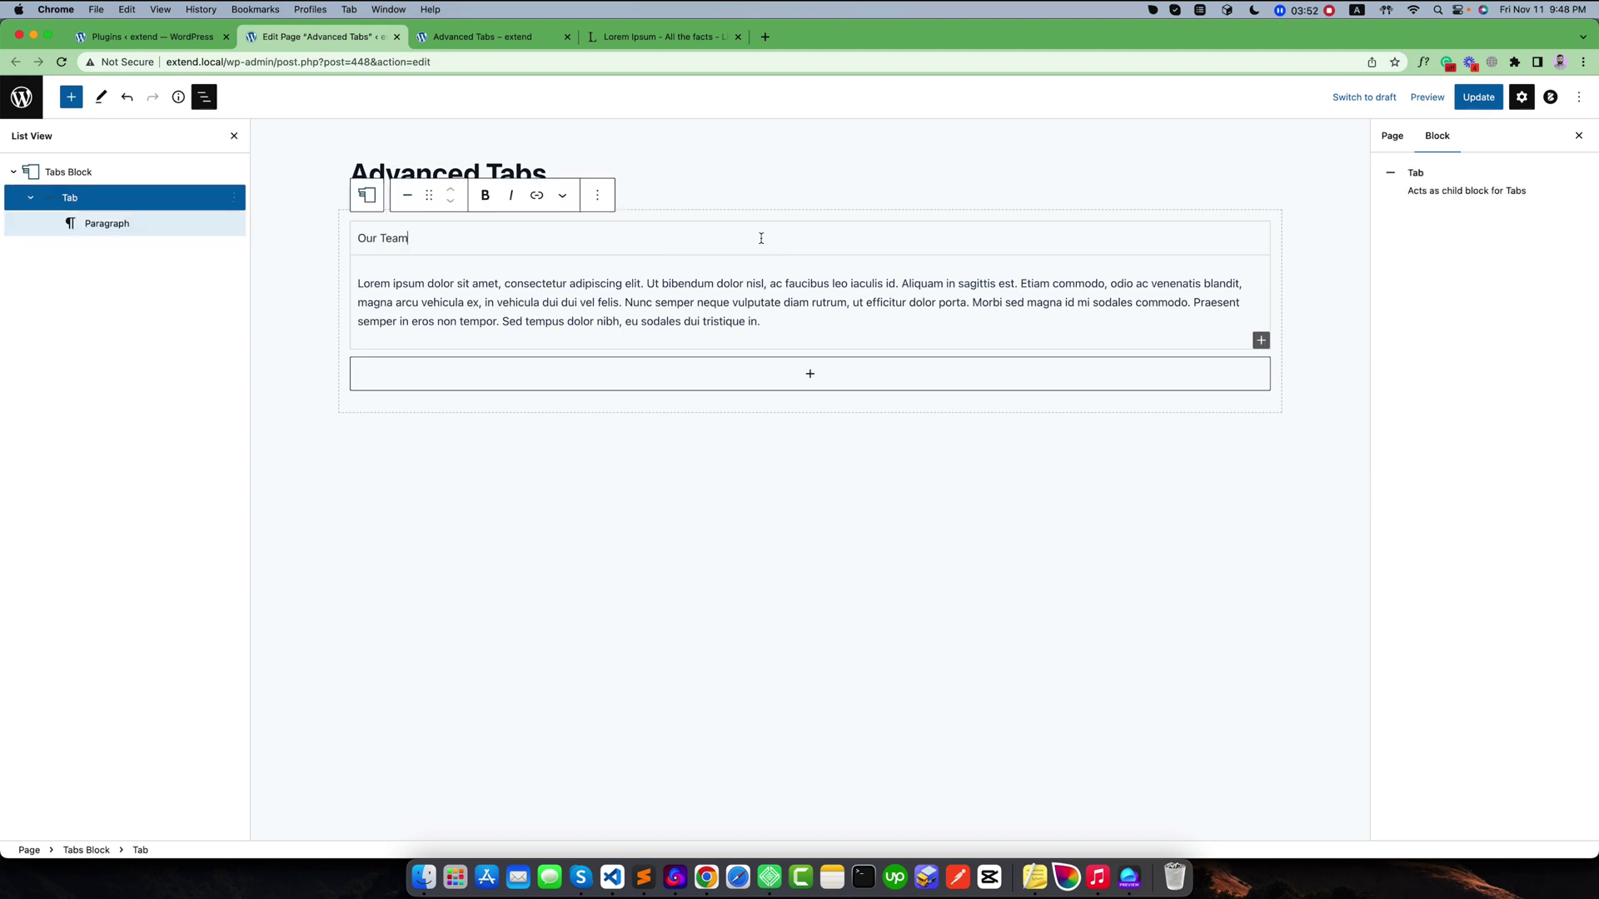
{"action": "left_click", "coordinate": [597, 195]}
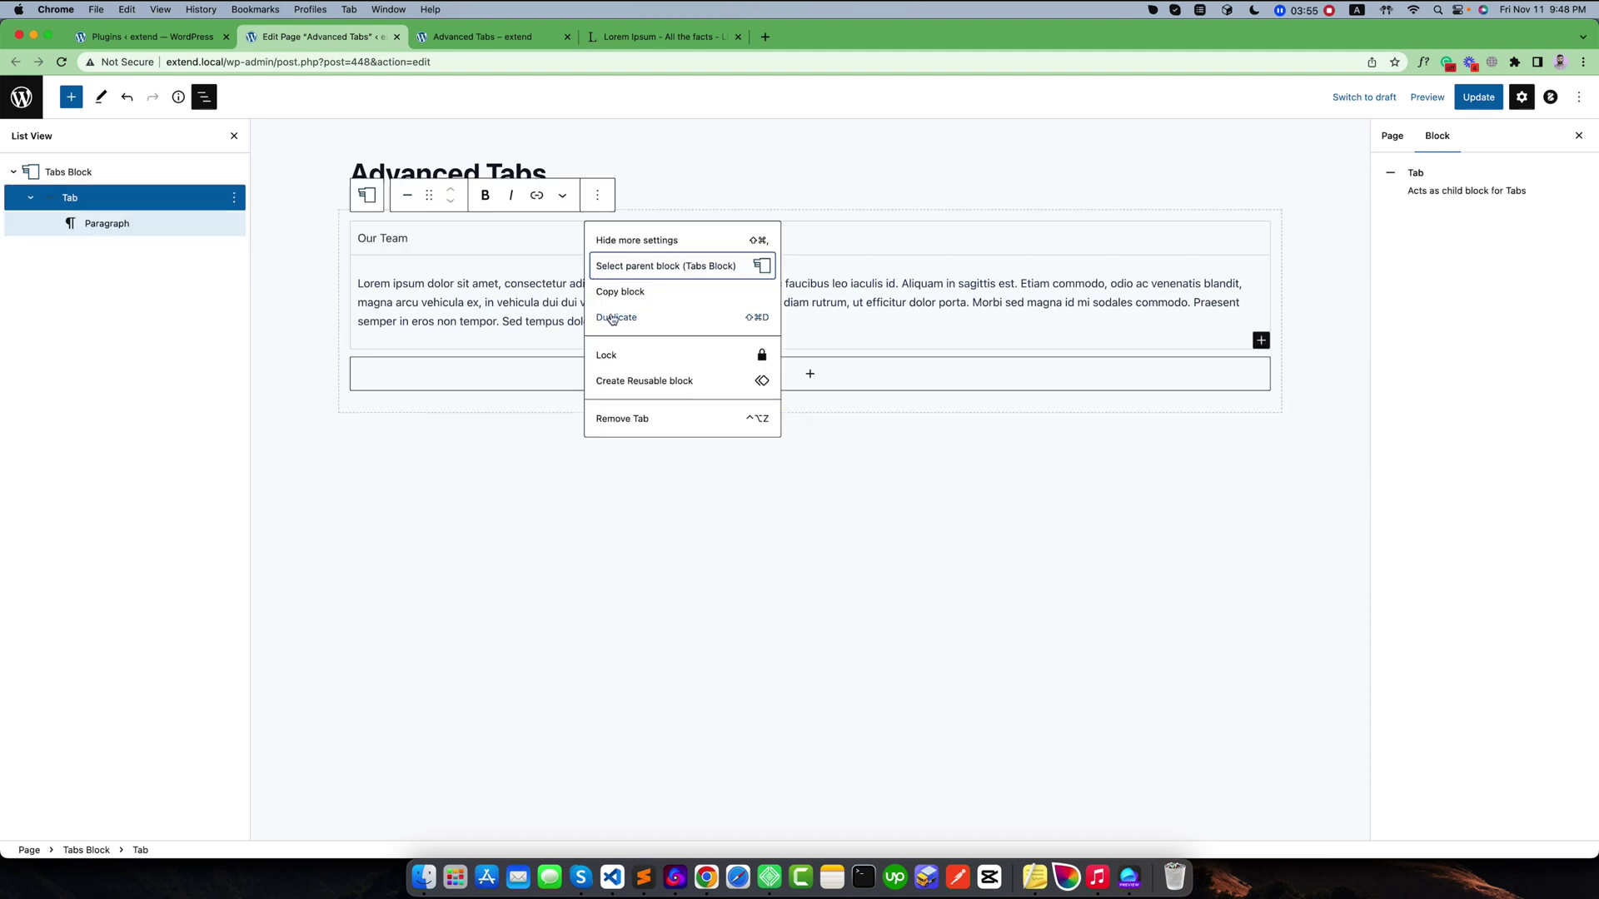
{"action": "left_click", "coordinate": [462, 401]}
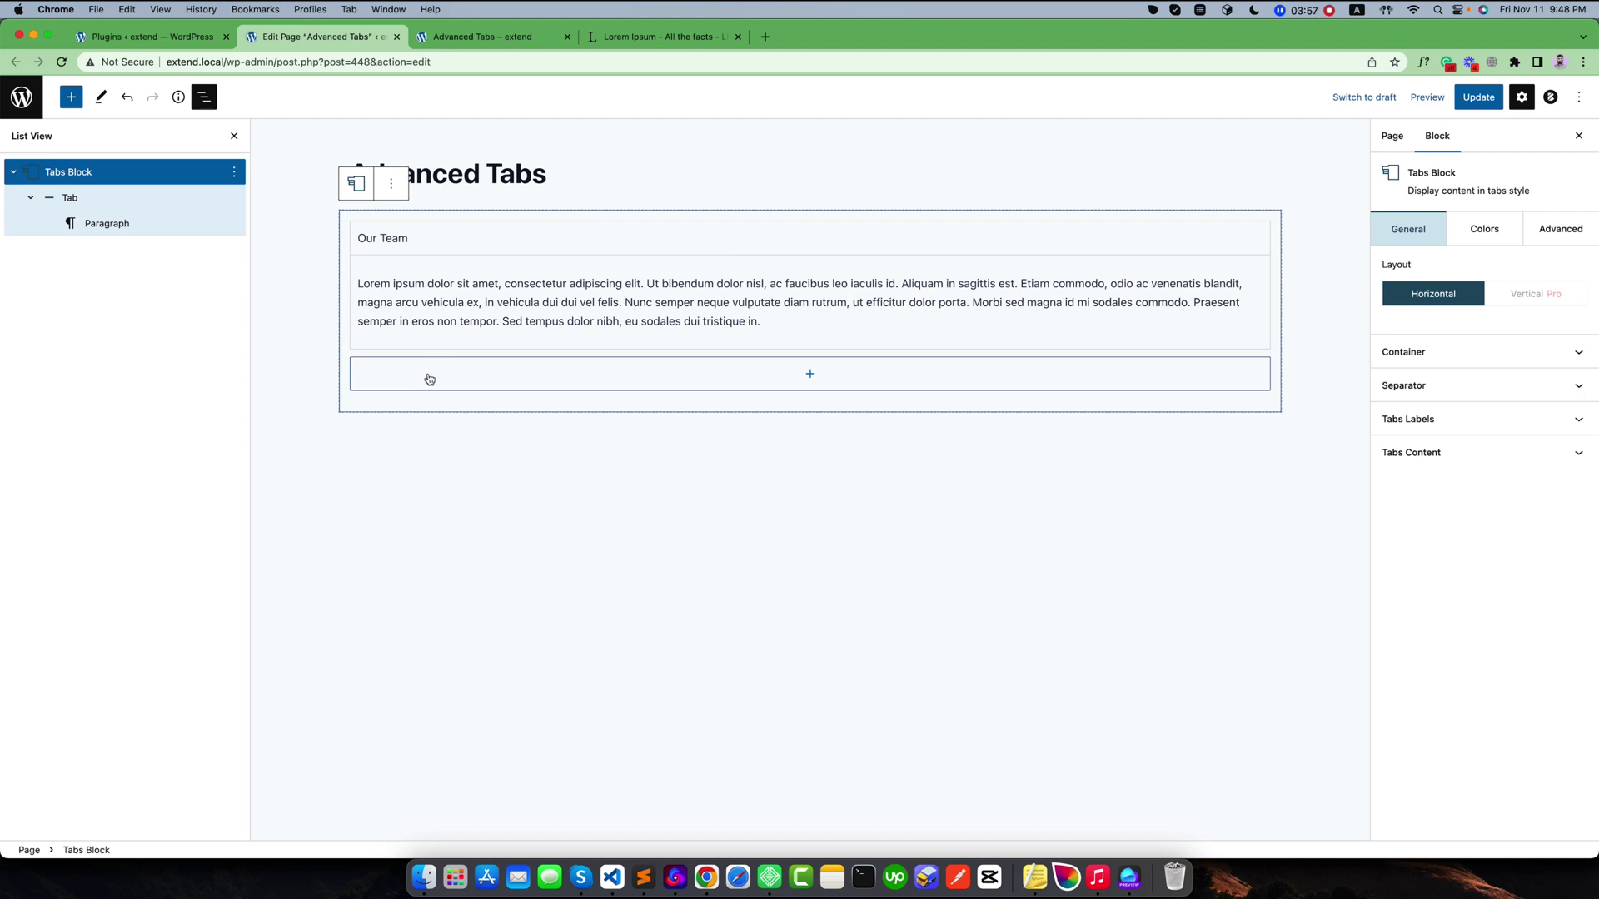
{"action": "left_click", "coordinate": [475, 379]}
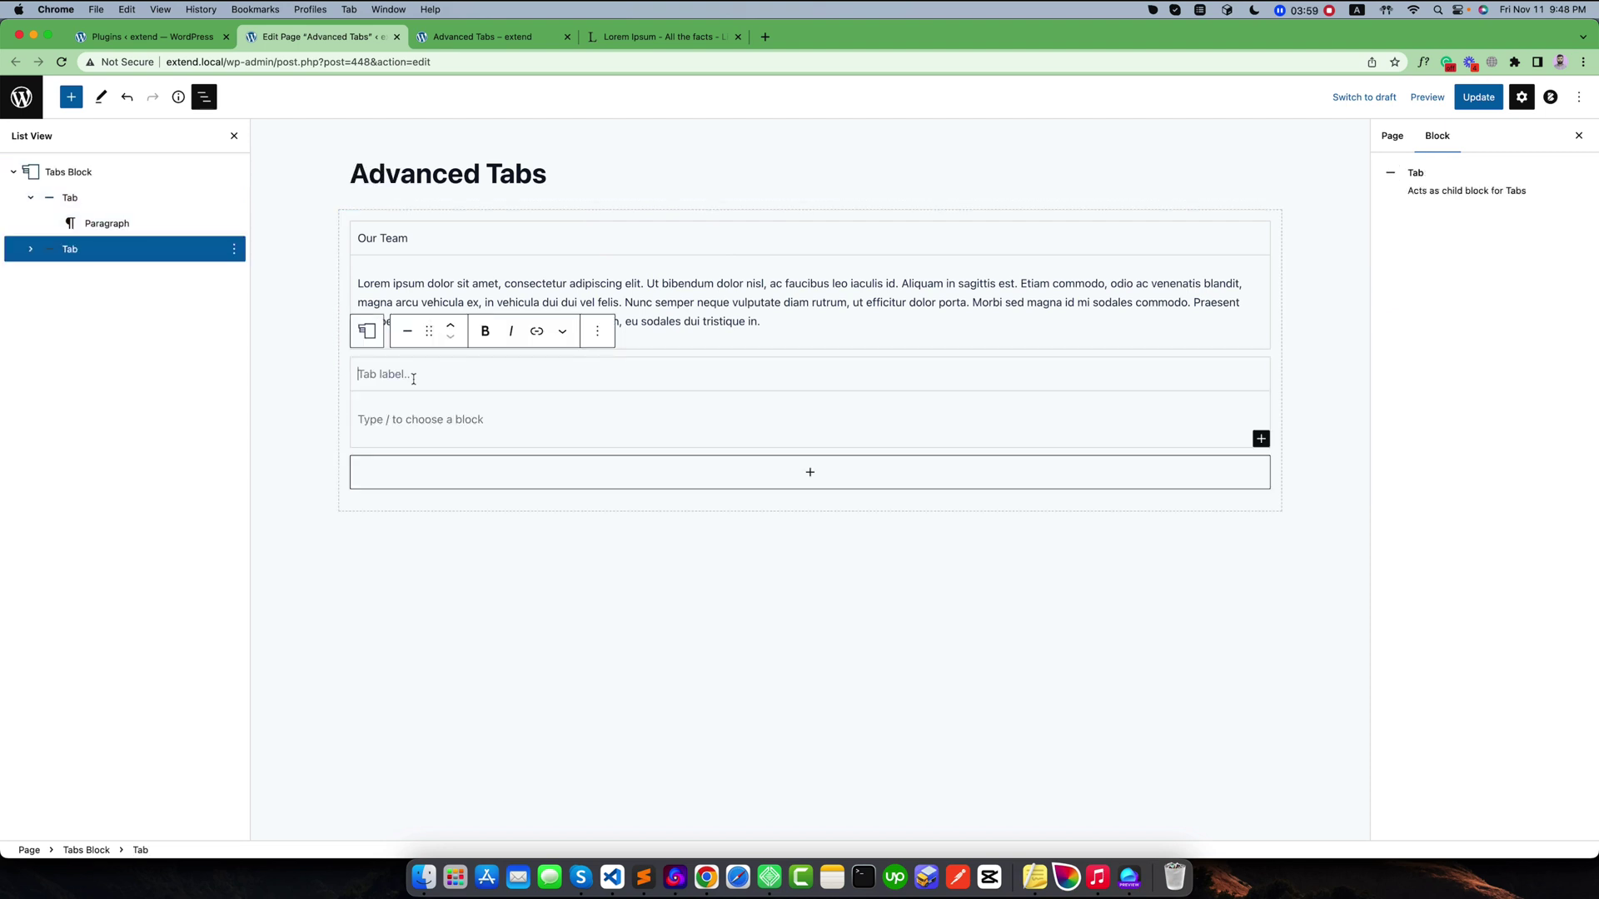
Label the new tab 'Our Mission' and copy the second Lorem ipsum paragraph from the text page.
{"action": "type", "text": "Our "}
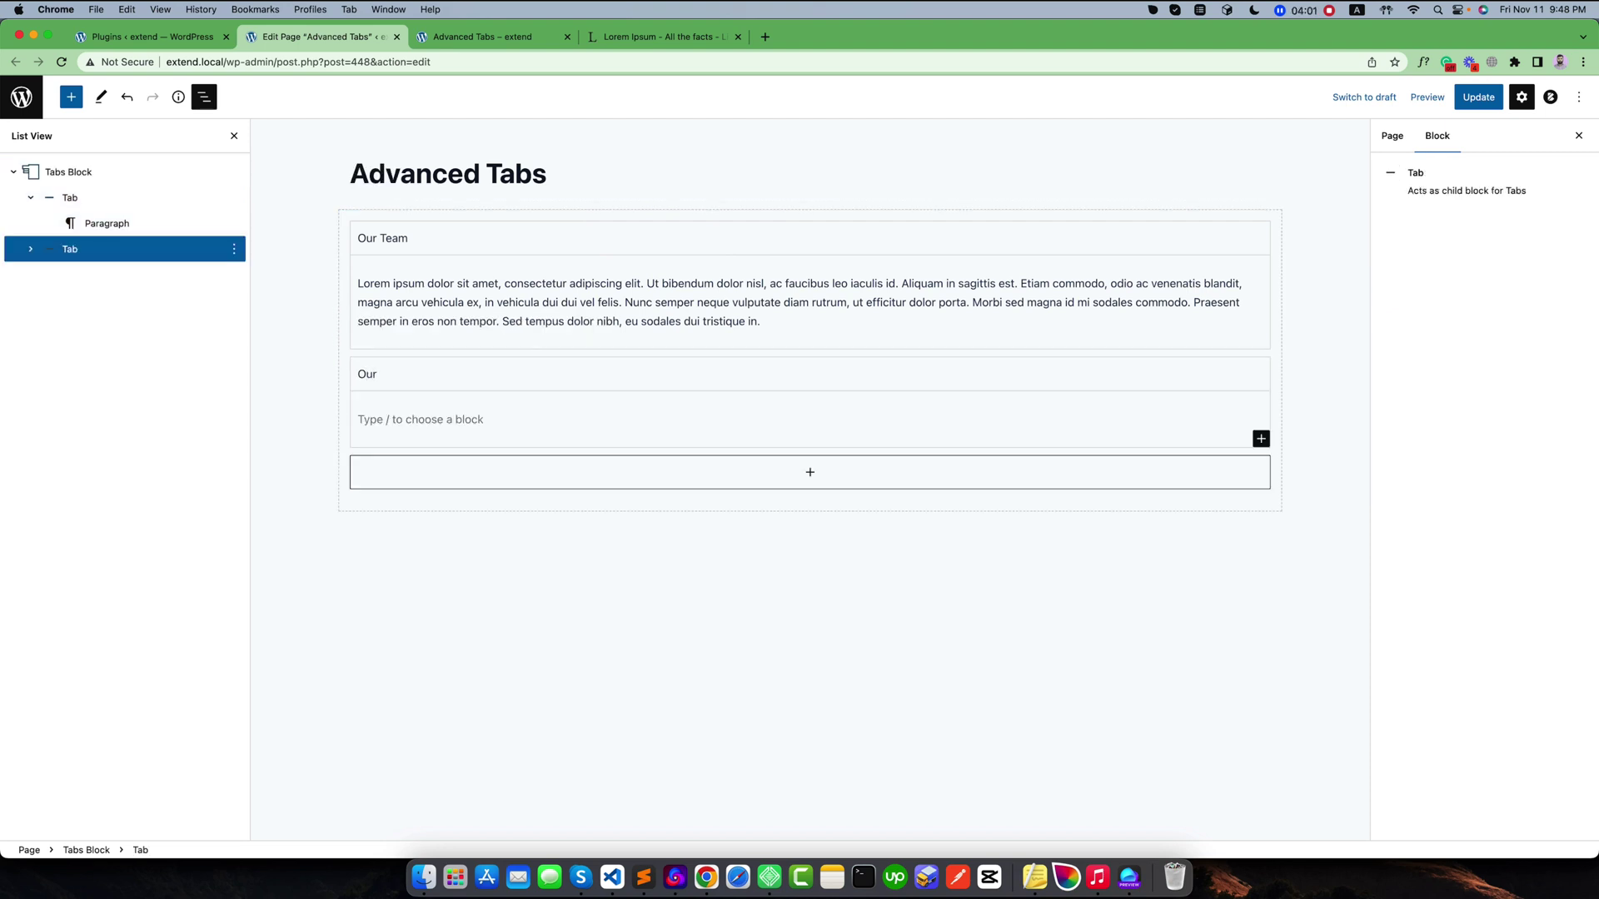
{"action": "type", "text": "Mission"}
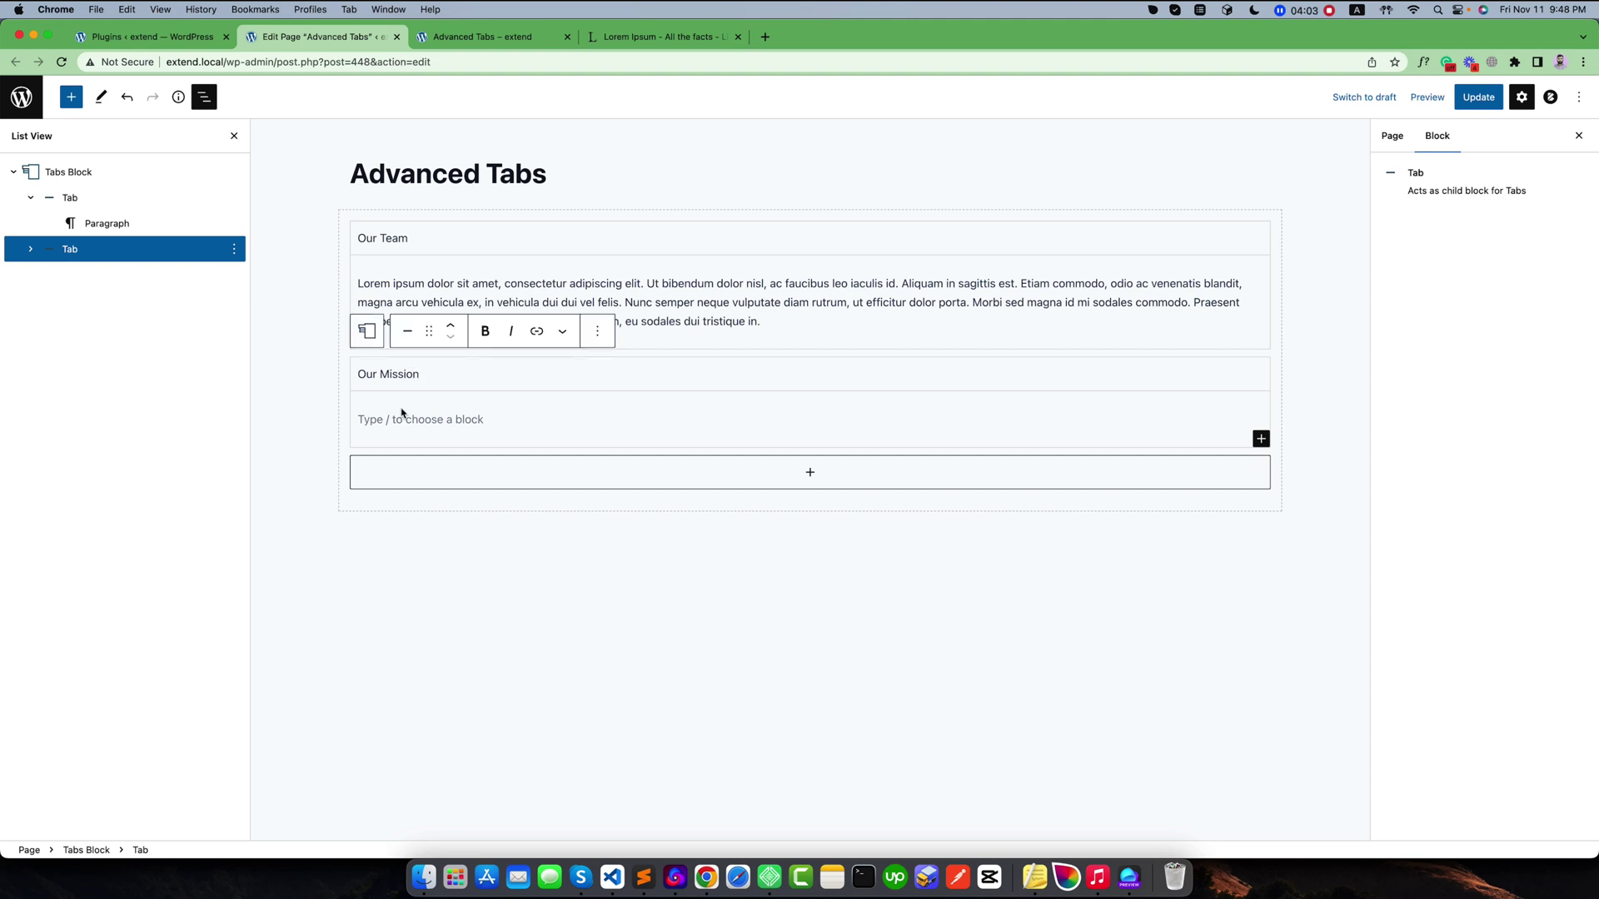
{"action": "left_click", "coordinate": [393, 414]}
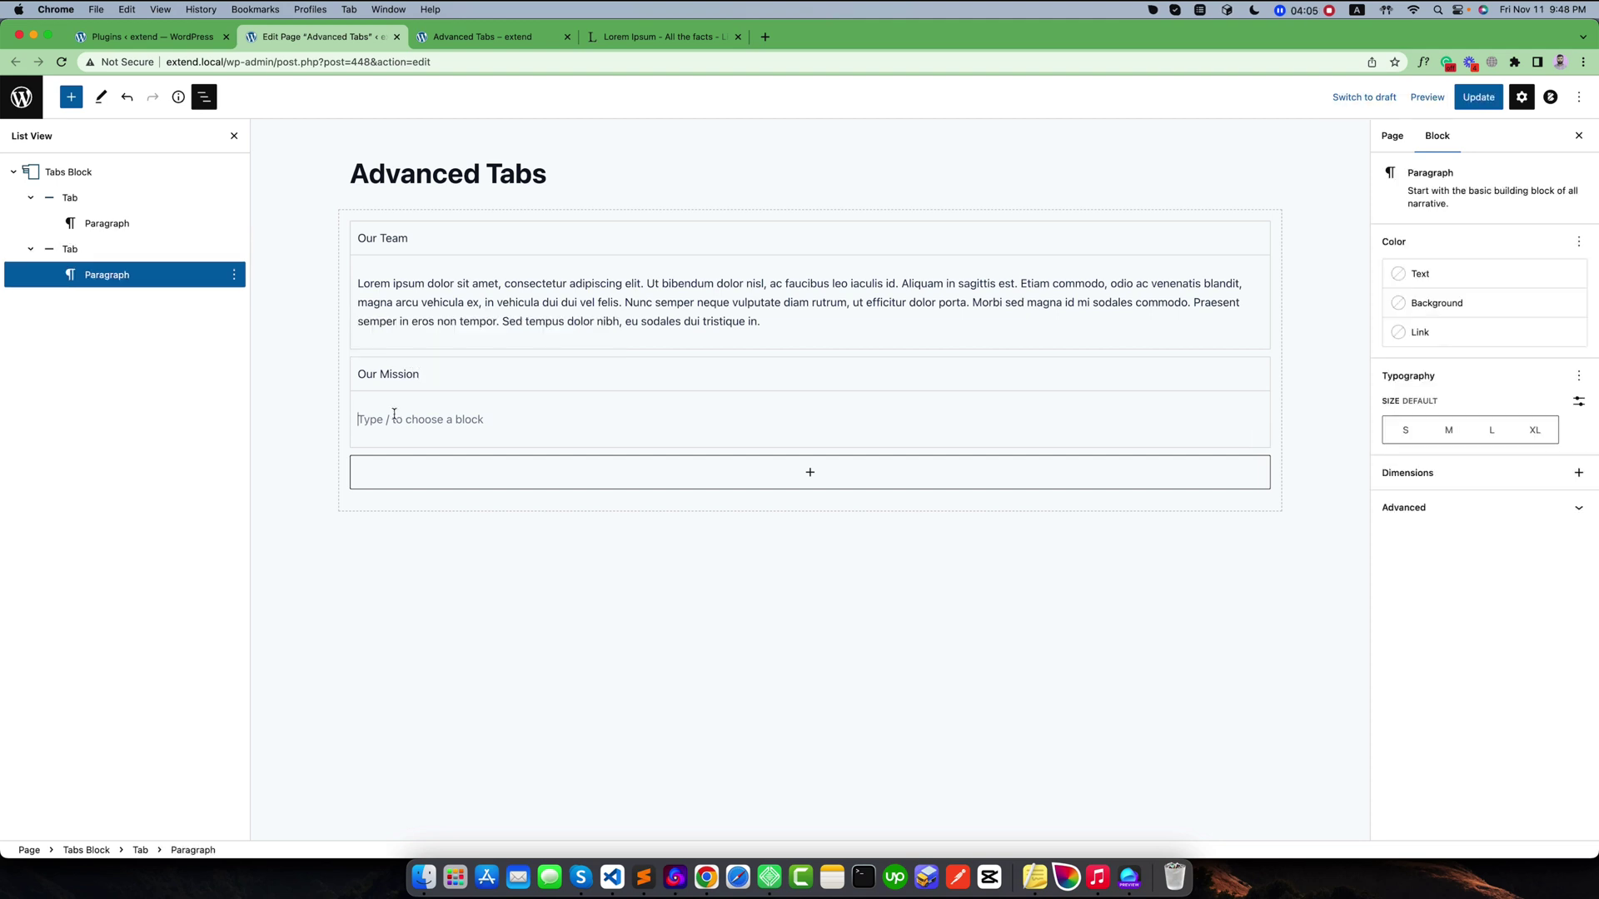
{"action": "left_click", "coordinate": [658, 37]}
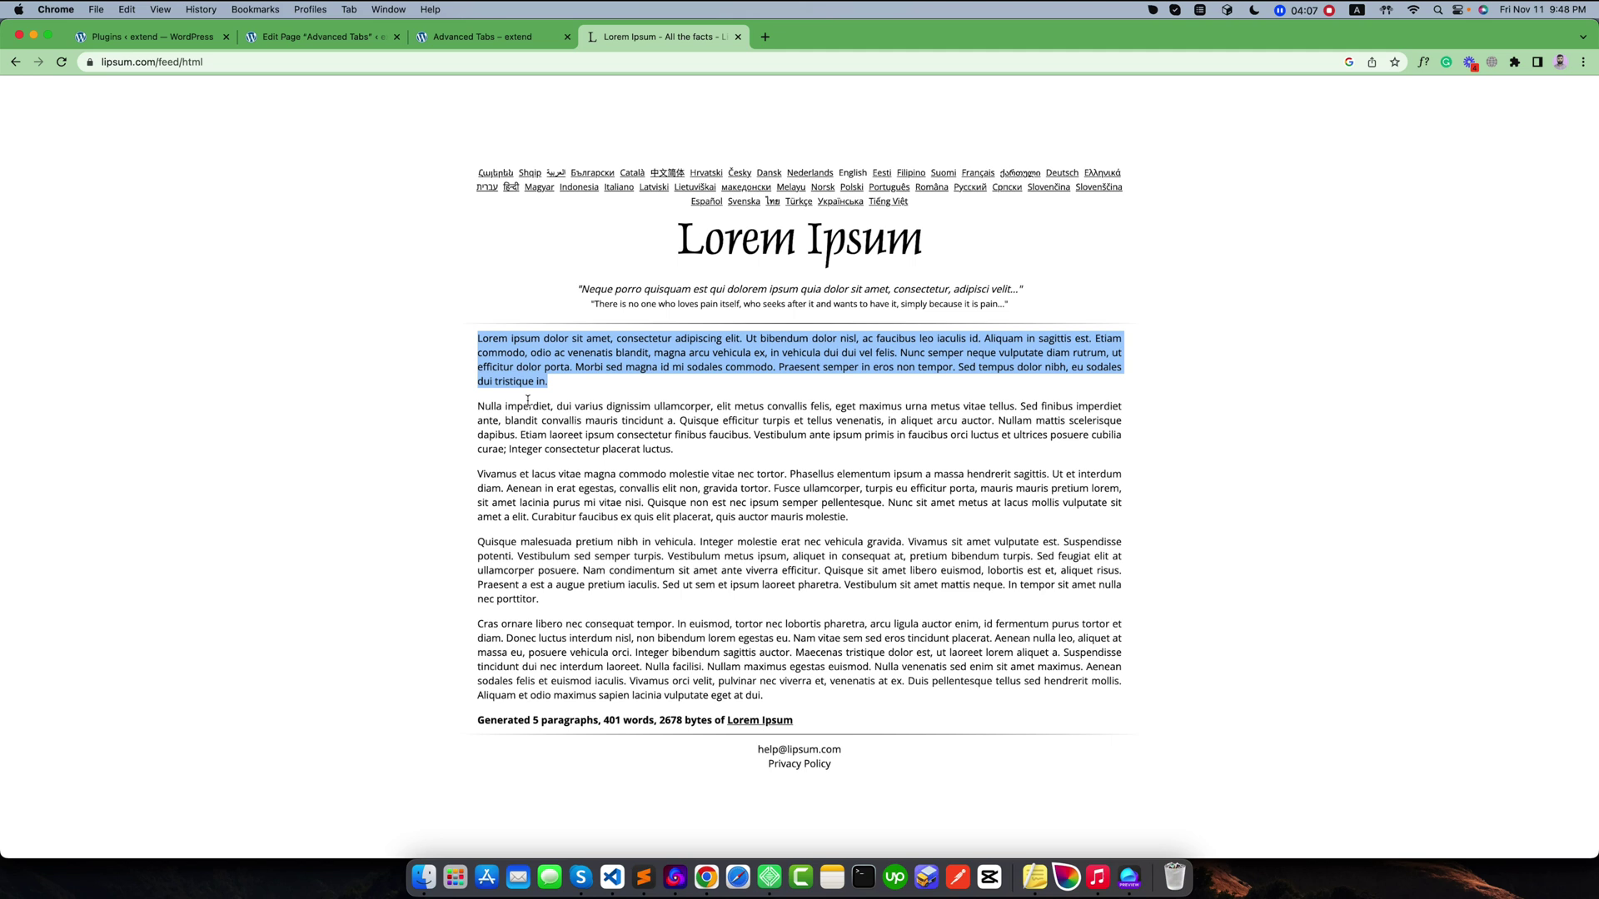
{"action": "left_click_drag", "start_coordinate": [676, 450], "coordinate": [474, 417]}
{"action": "key", "text": "super+c"}
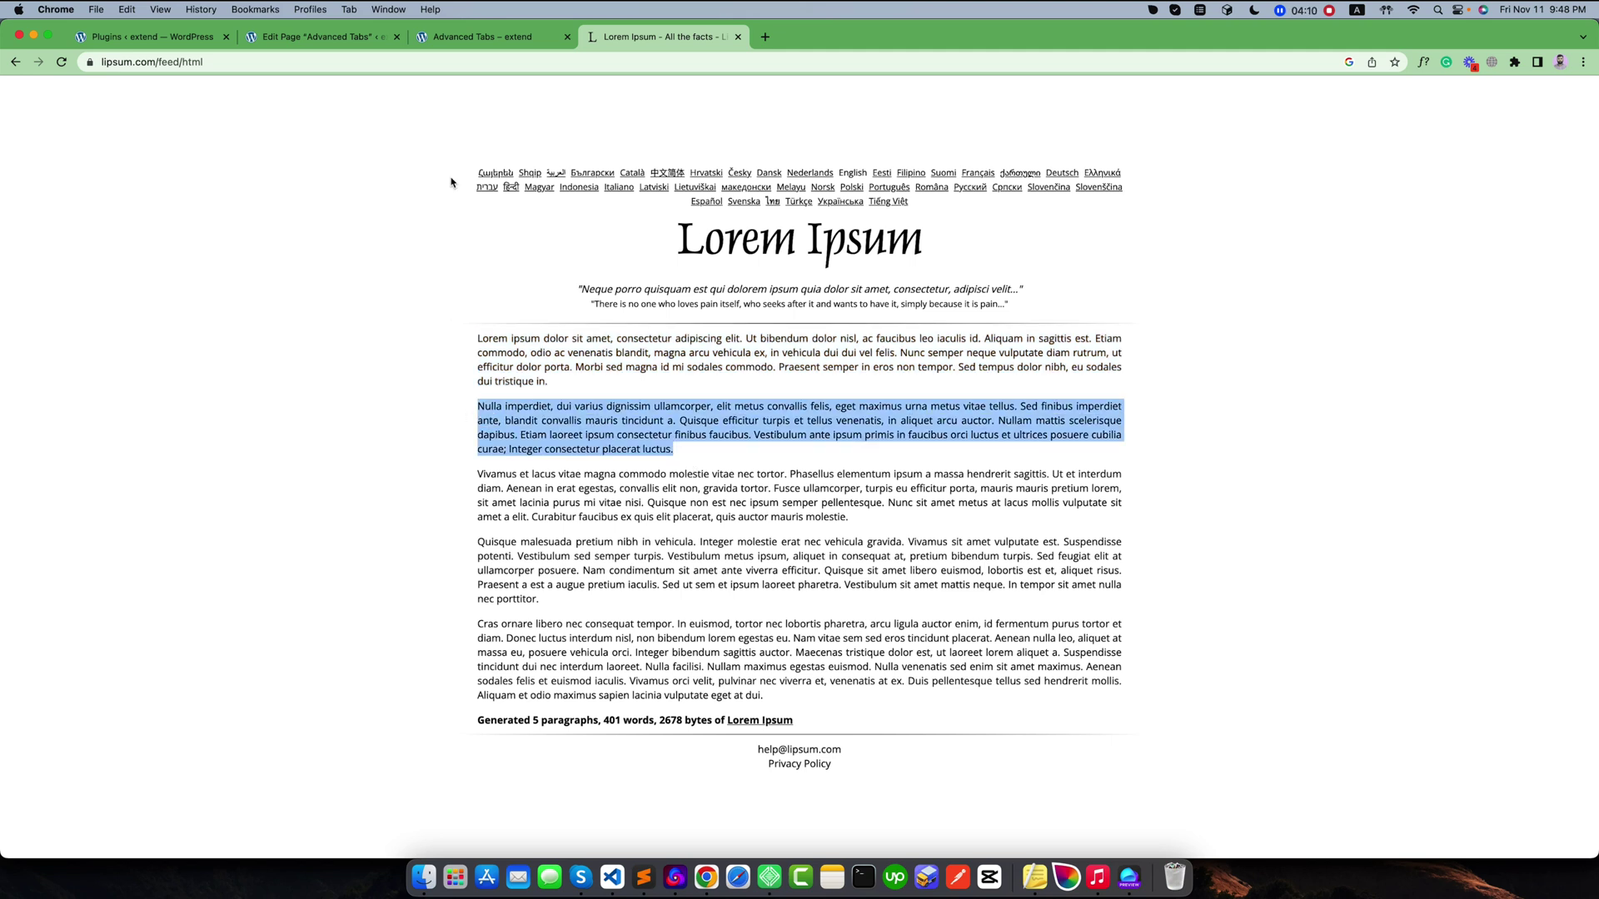
{"action": "left_click", "coordinate": [317, 37]}
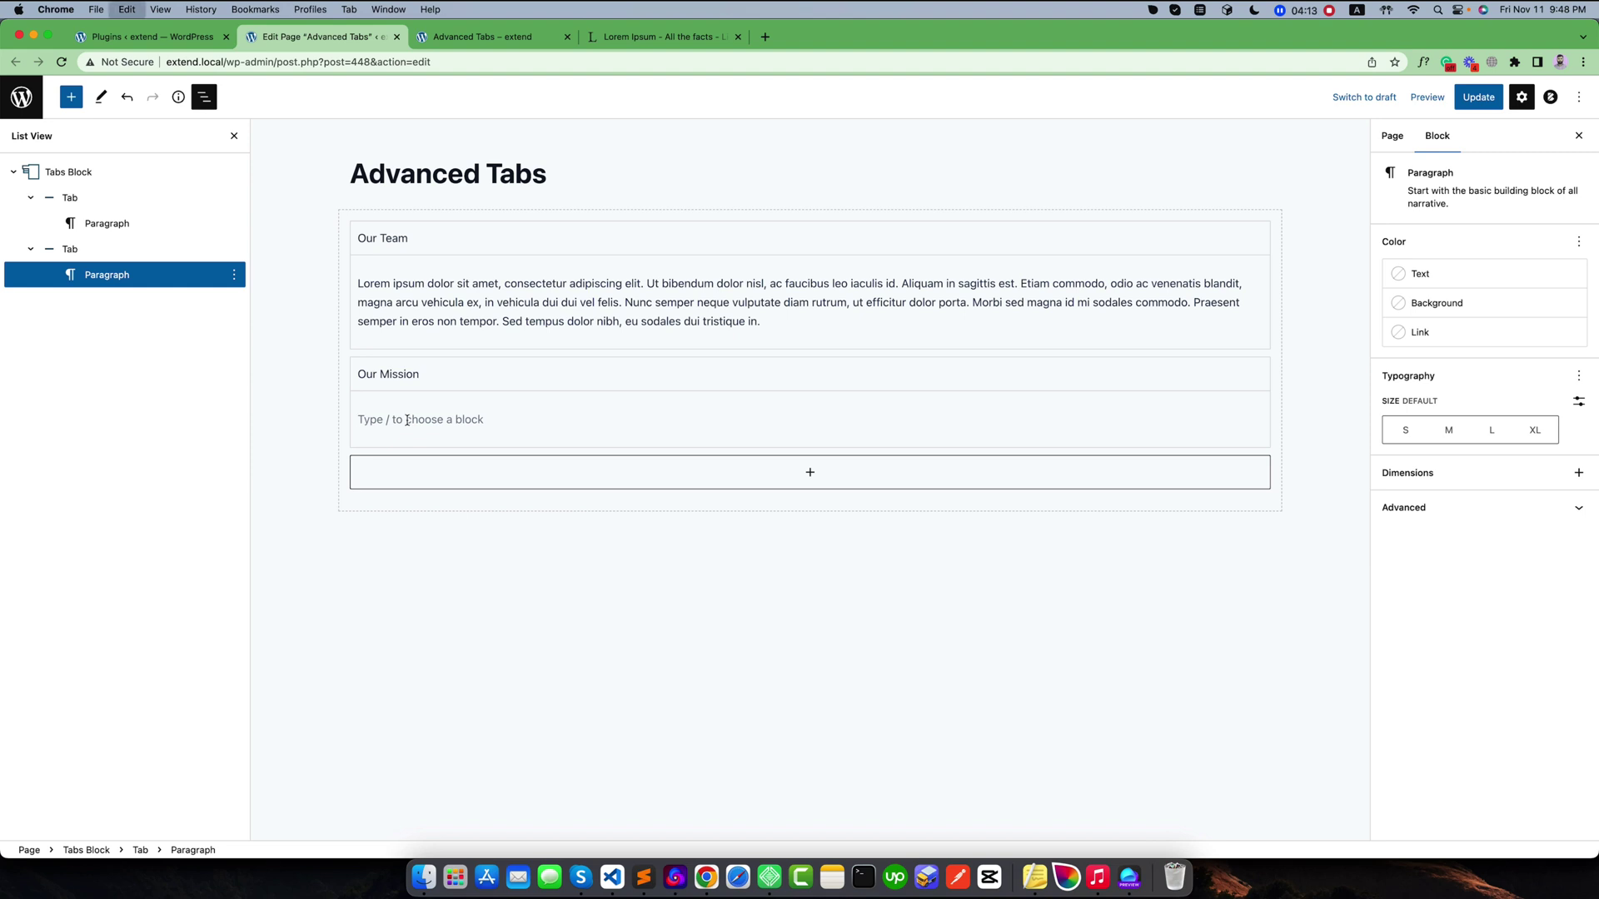
Paste the copied Nulla imperdiet paragraph into Our Mission, glance at Container settings, and update the page.
{"action": "key", "text": "super+v"}
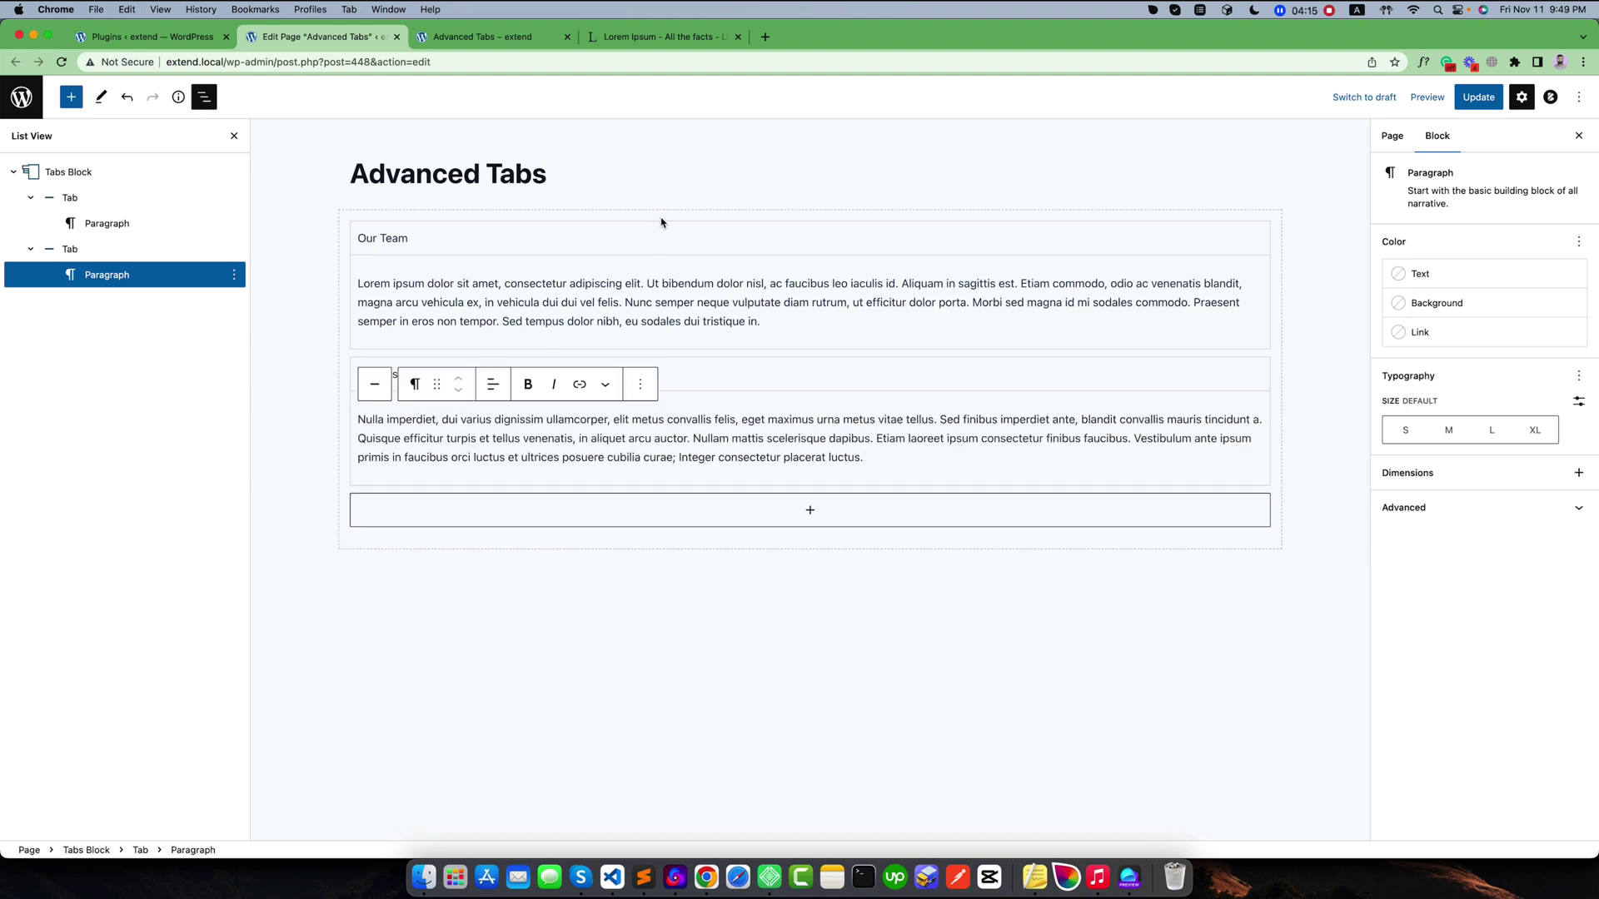
{"action": "left_click", "coordinate": [661, 222]}
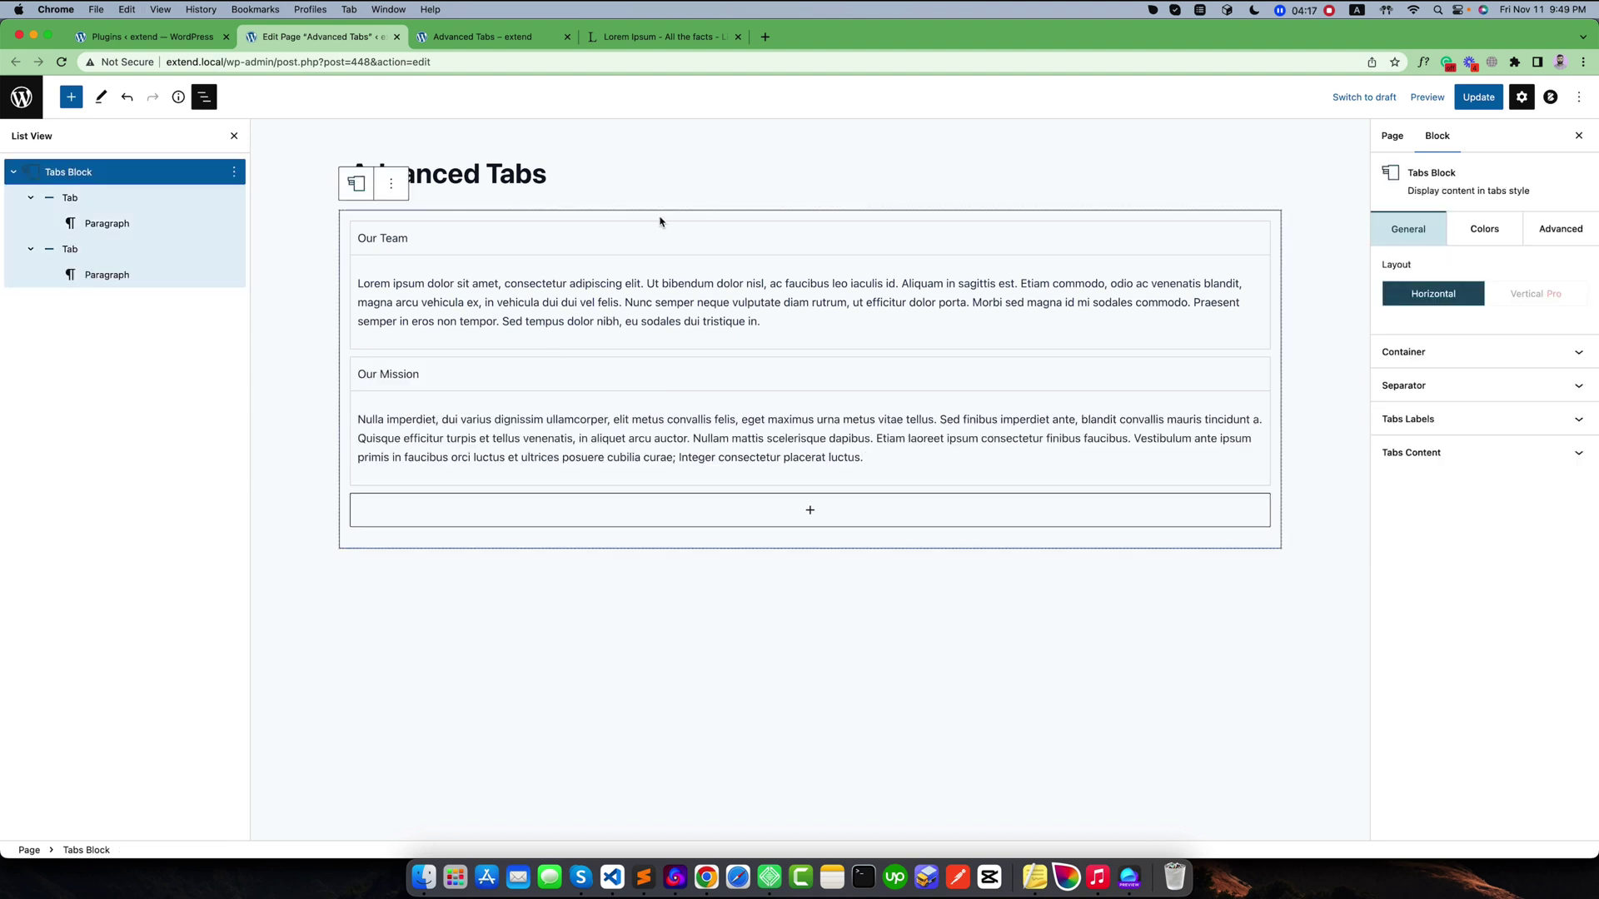
{"action": "left_click", "coordinate": [1449, 358]}
{"action": "left_click", "coordinate": [1449, 358]}
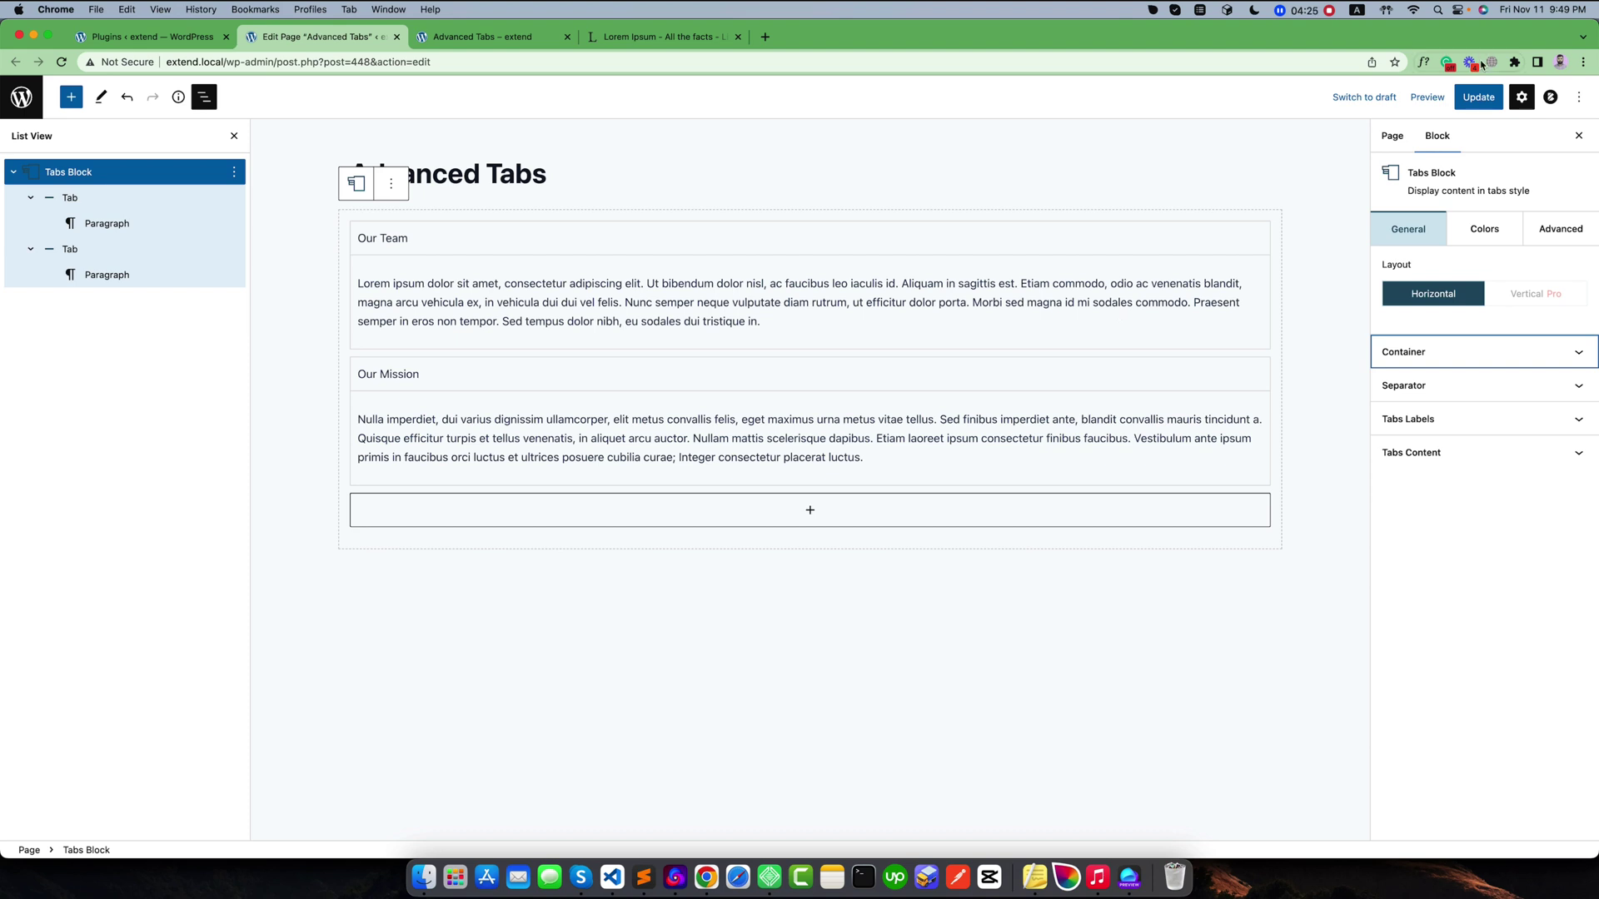
{"action": "left_click", "coordinate": [1479, 97]}
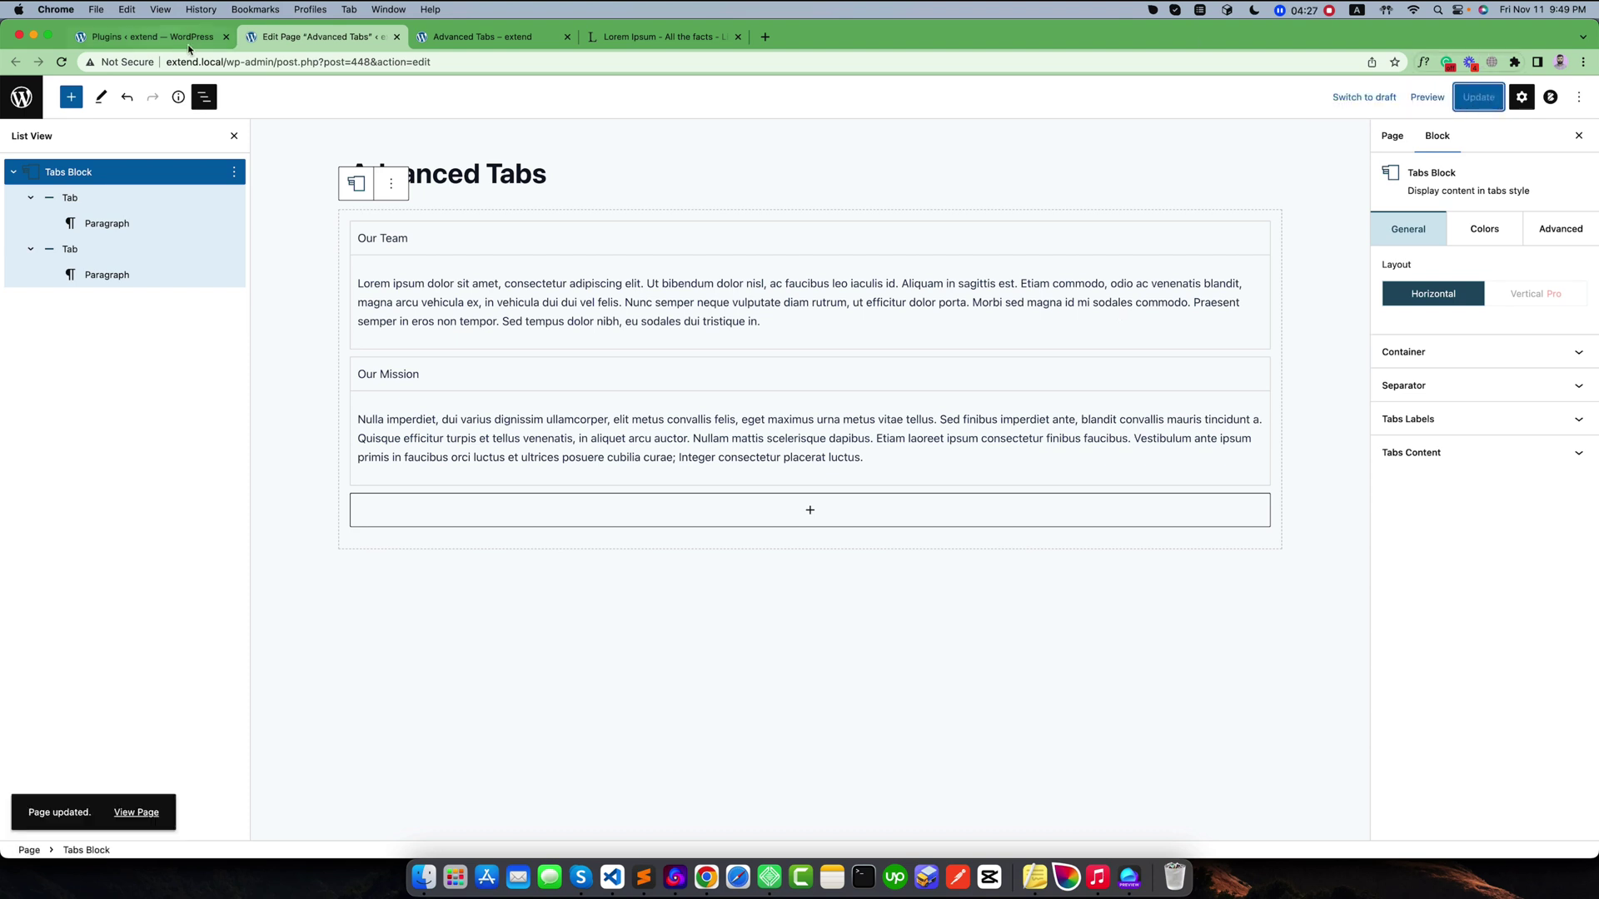
On the live Advanced Tabs page, toggle between Our Team and Our Mission to confirm the text swaps.
{"action": "left_click", "coordinate": [454, 37]}
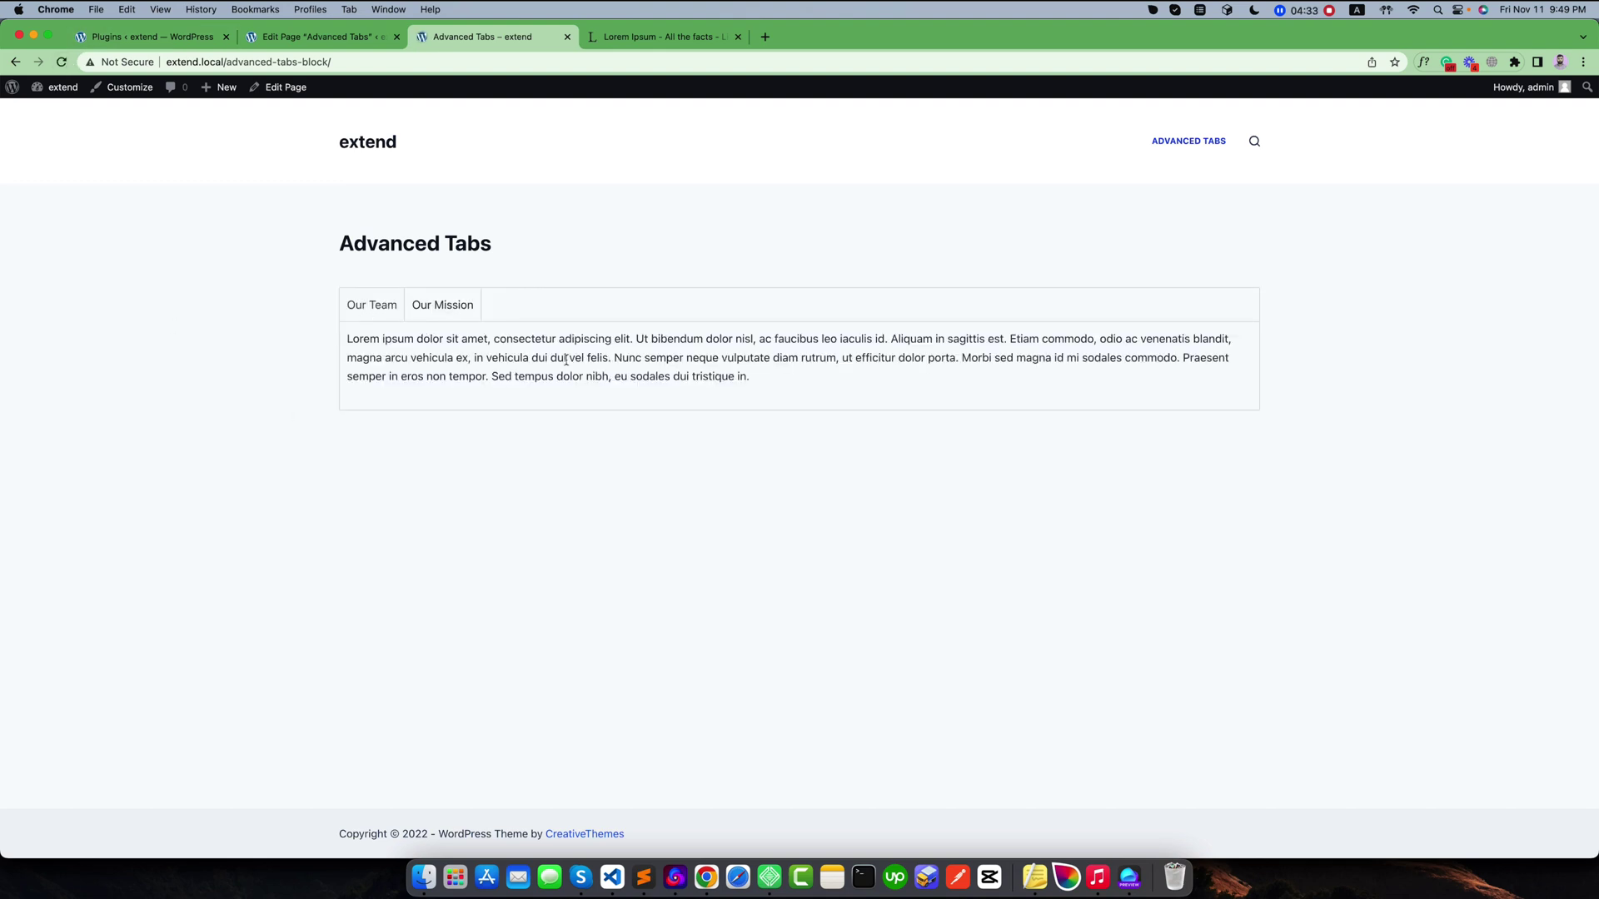
{"action": "left_click", "coordinate": [442, 314]}
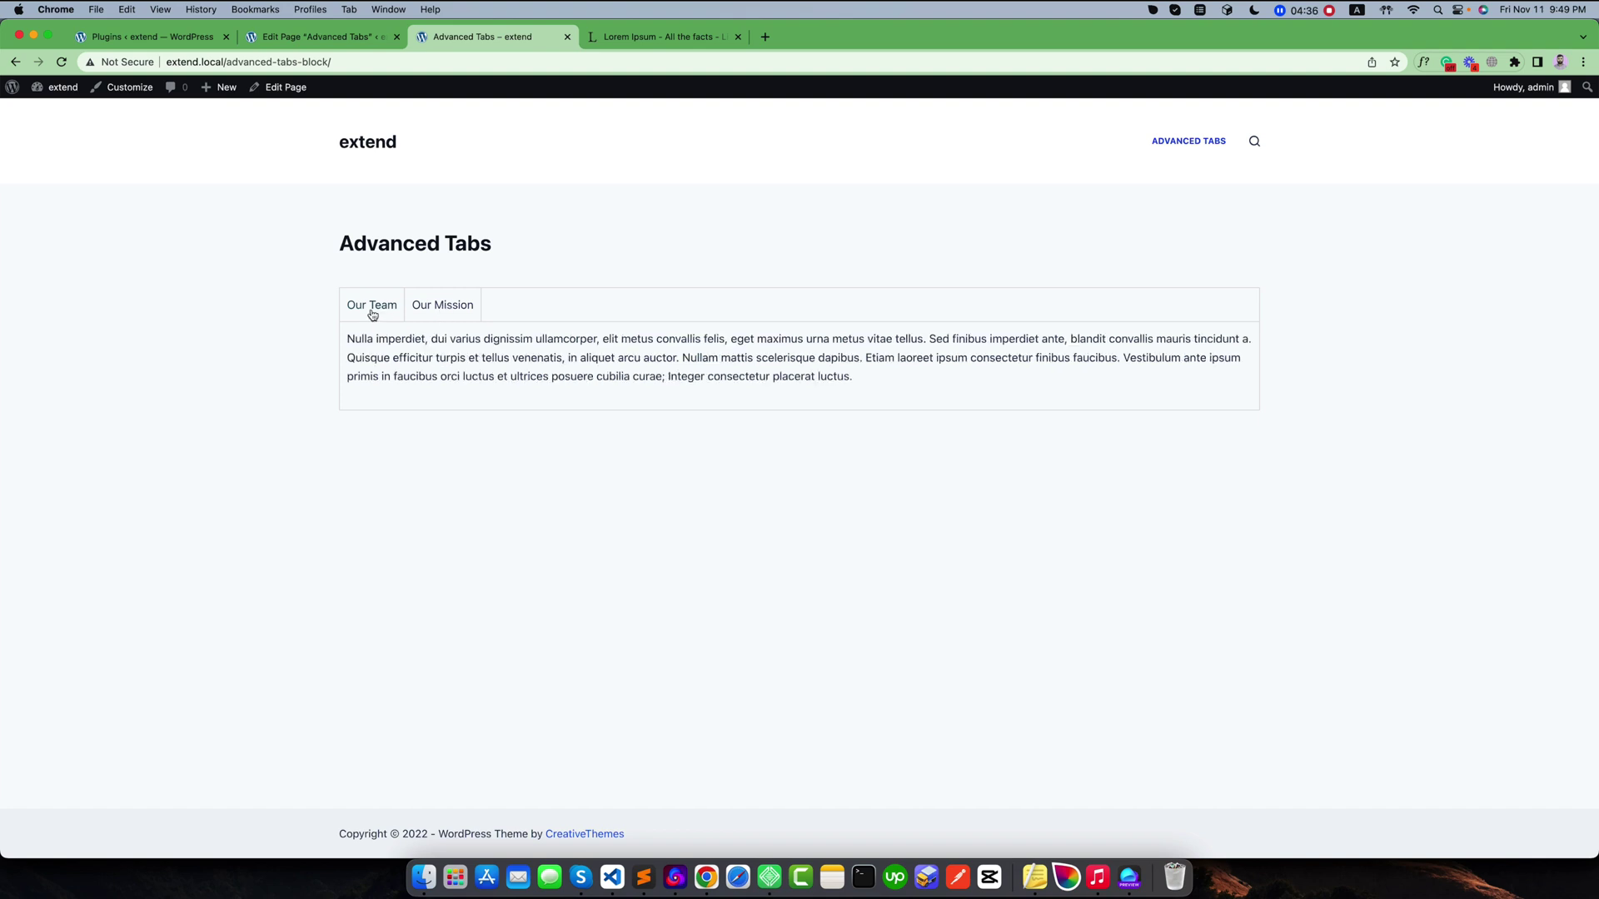
{"action": "left_click", "coordinate": [384, 315]}
{"action": "left_click", "coordinate": [444, 313]}
Back in the editor, set the Tabs Block's Active Tab text colour to white (Palette-2).
{"action": "left_click", "coordinate": [353, 309]}
{"action": "left_click", "coordinate": [345, 40]}
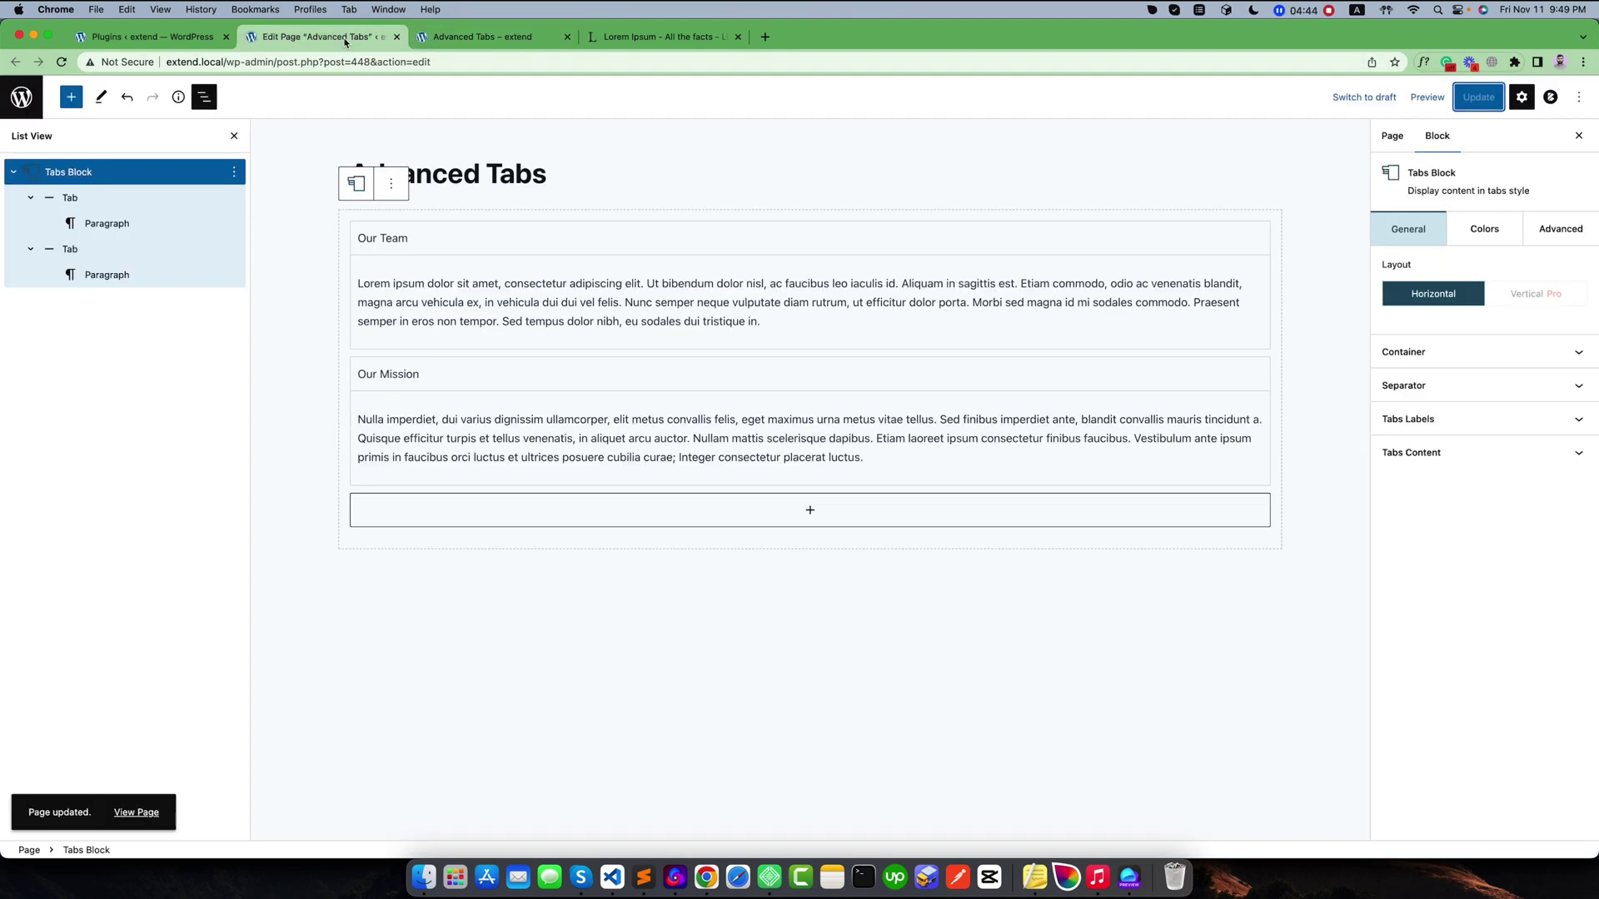
{"action": "left_click", "coordinate": [1482, 233]}
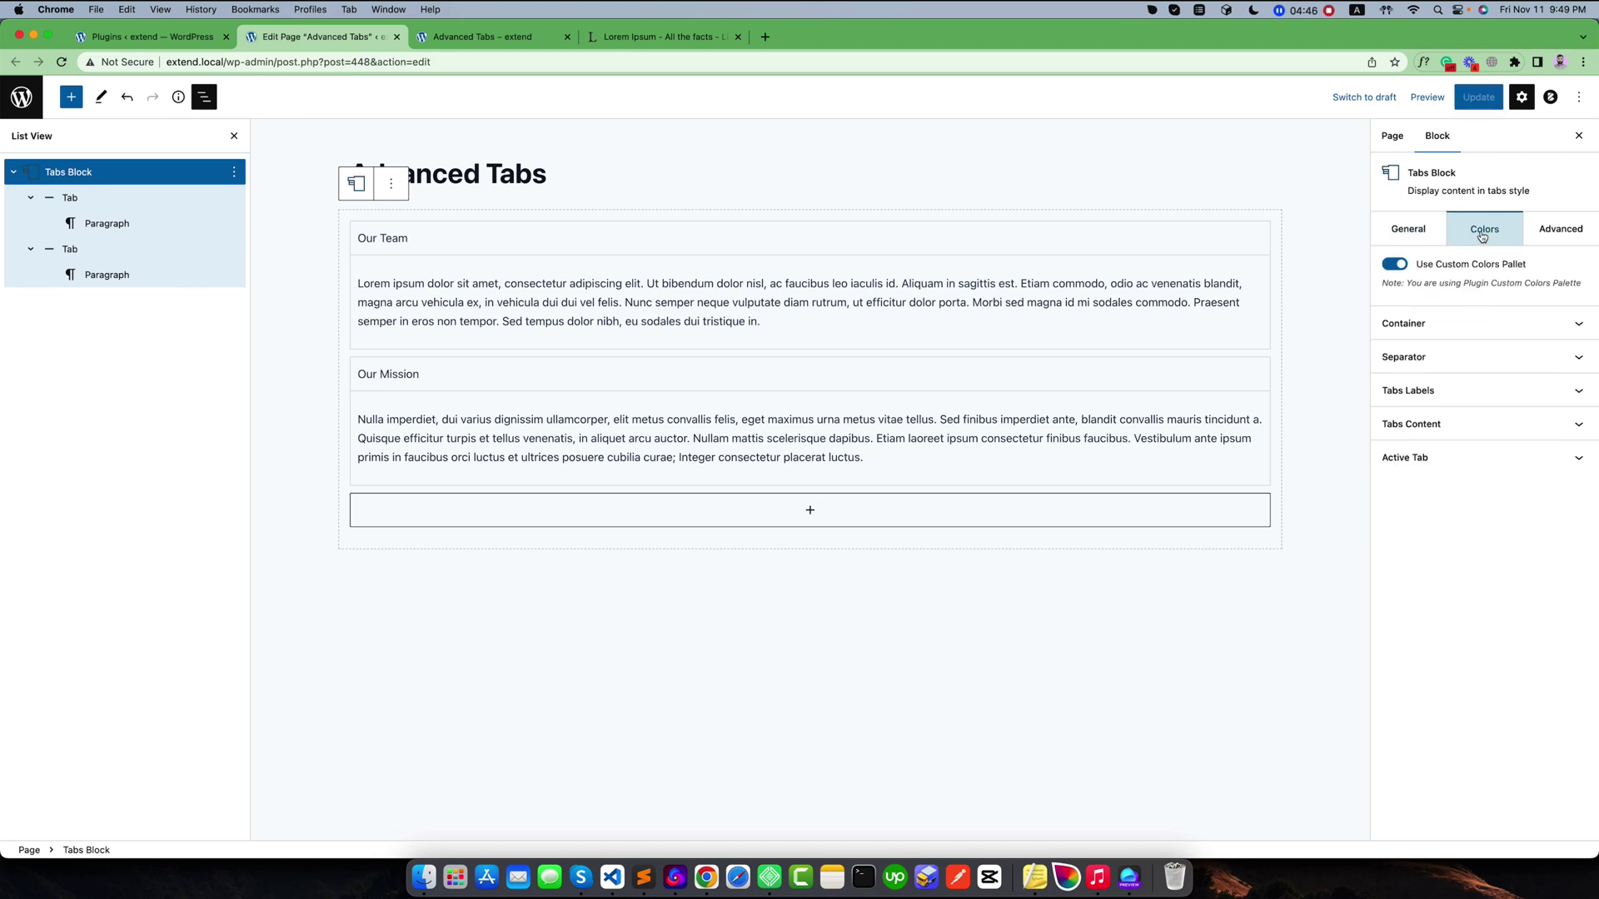
{"action": "left_click", "coordinate": [1478, 457]}
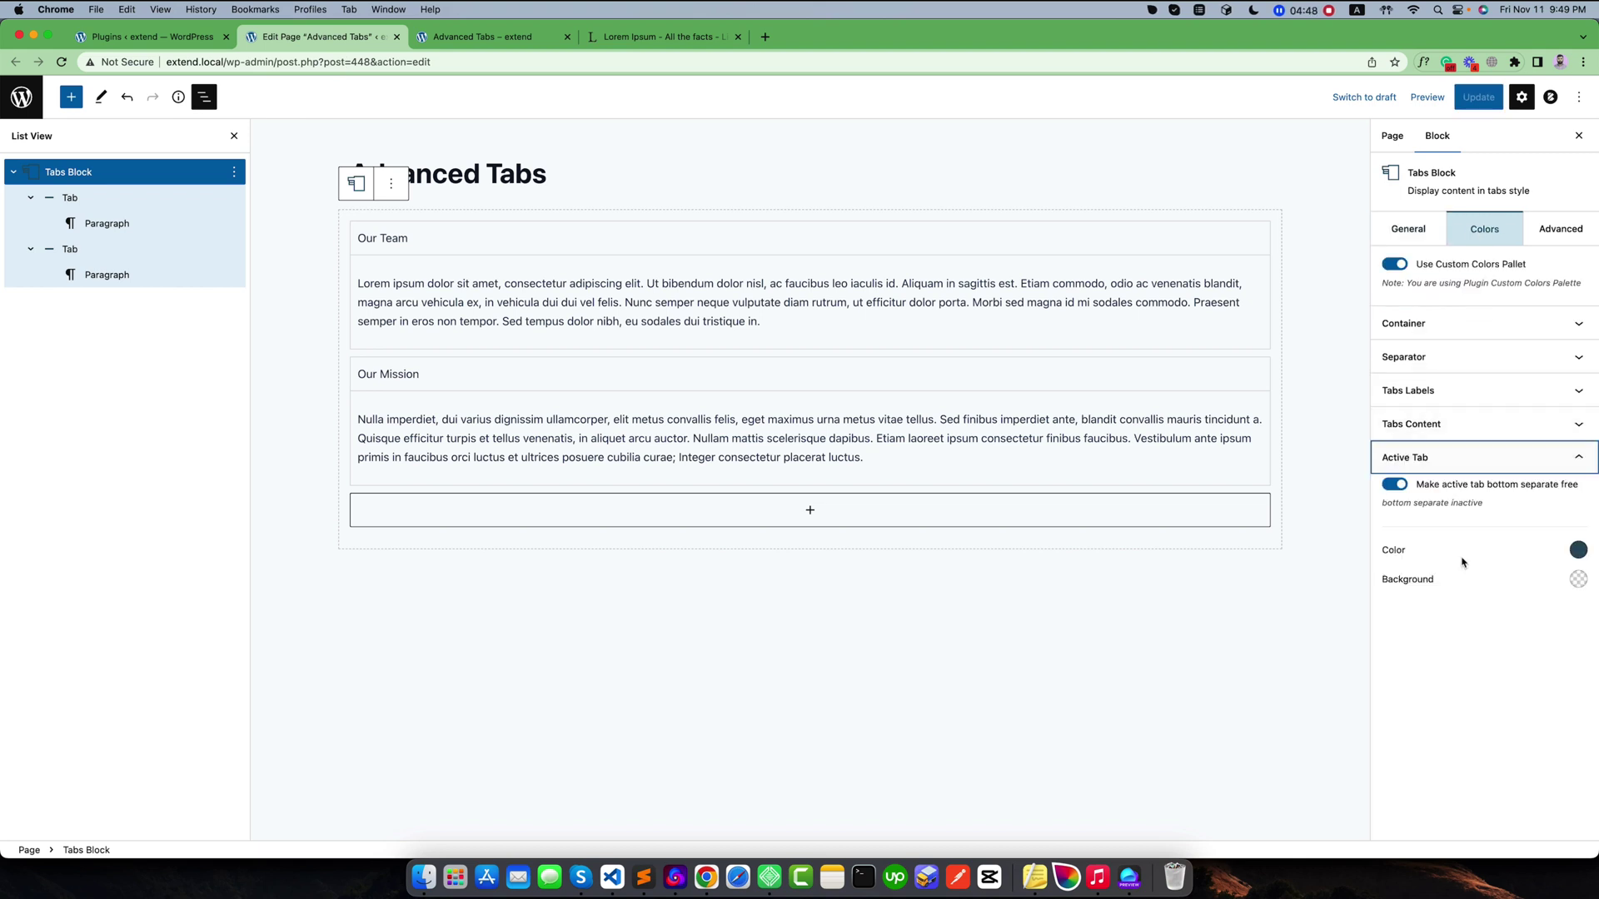
{"action": "double_click", "coordinate": [1385, 551]}
{"action": "left_click", "coordinate": [1421, 558]}
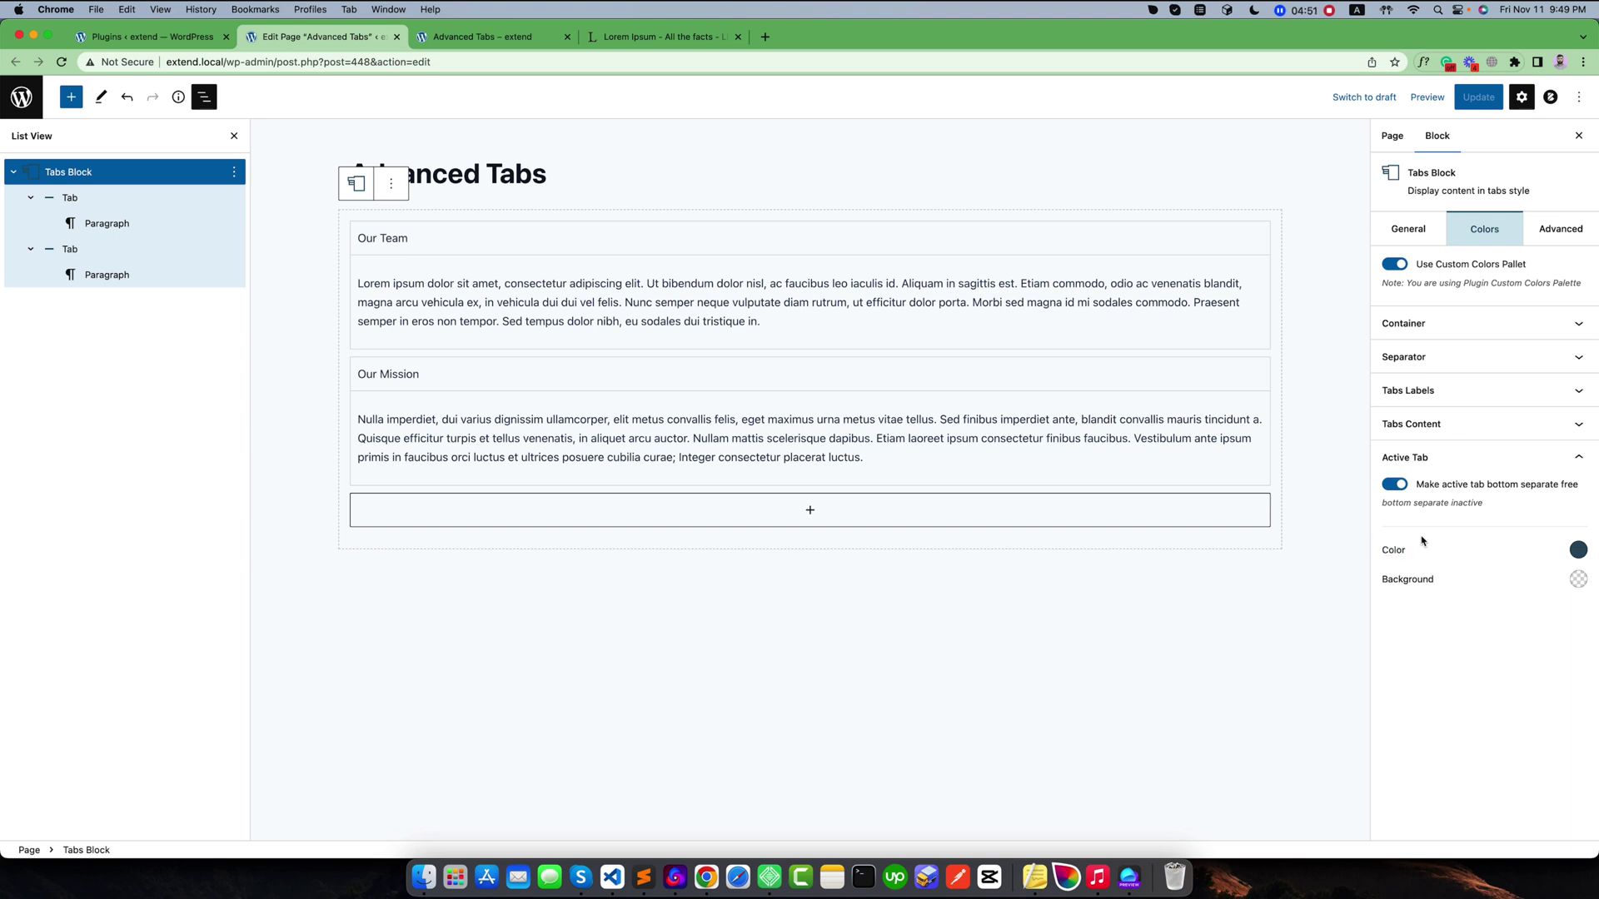
{"action": "left_click", "coordinate": [1578, 552]}
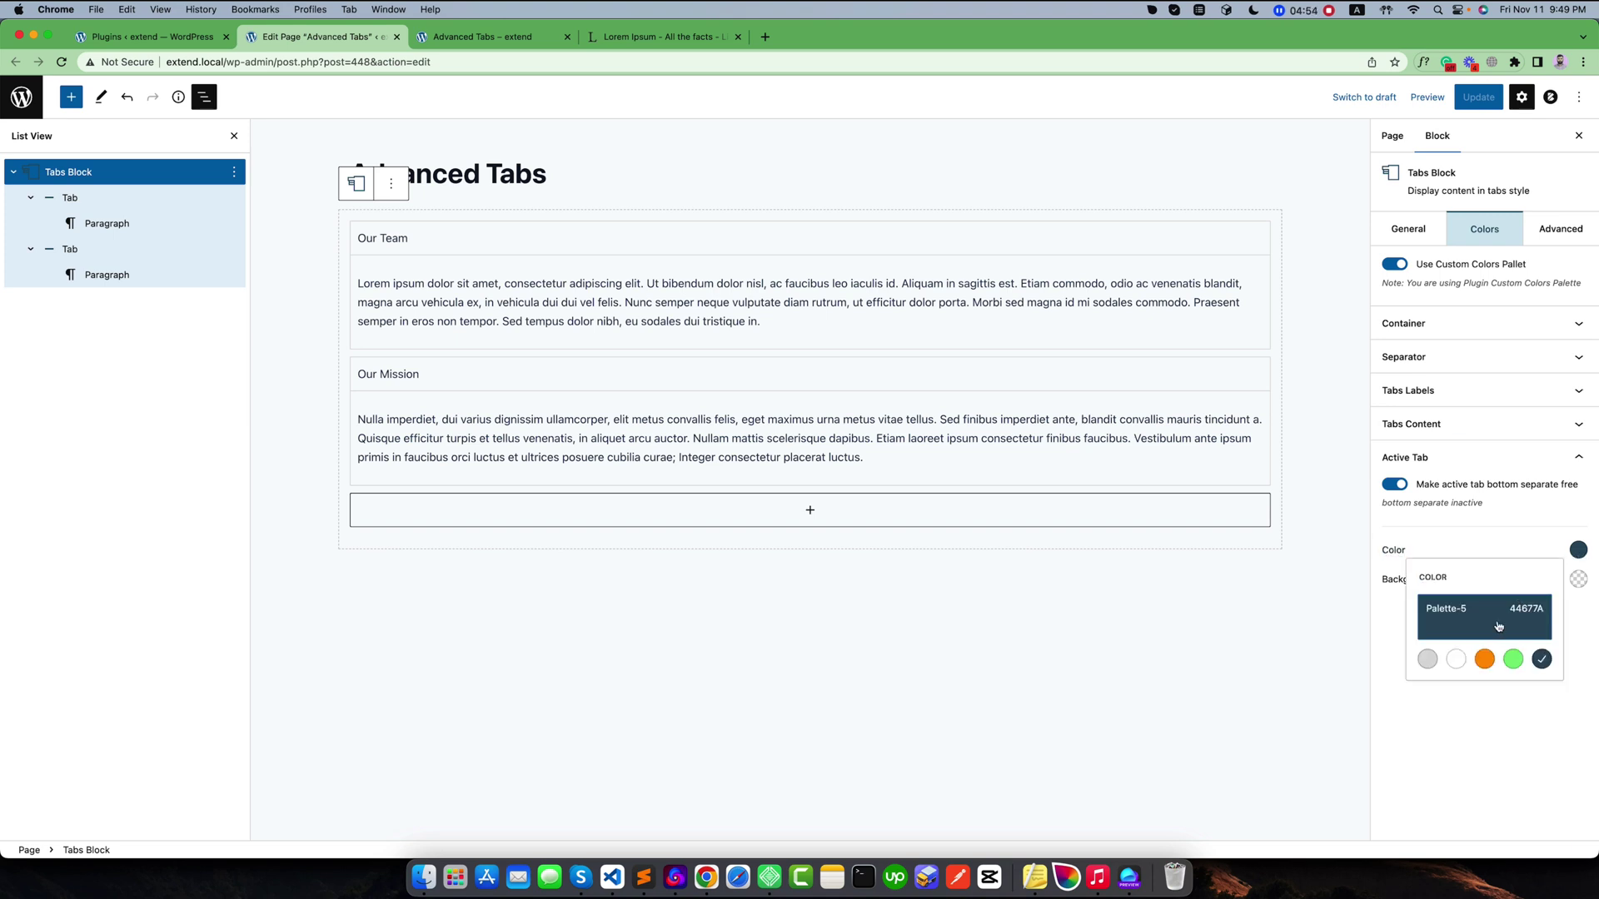
{"action": "left_click", "coordinate": [1455, 659]}
{"action": "left_click", "coordinate": [1469, 555]}
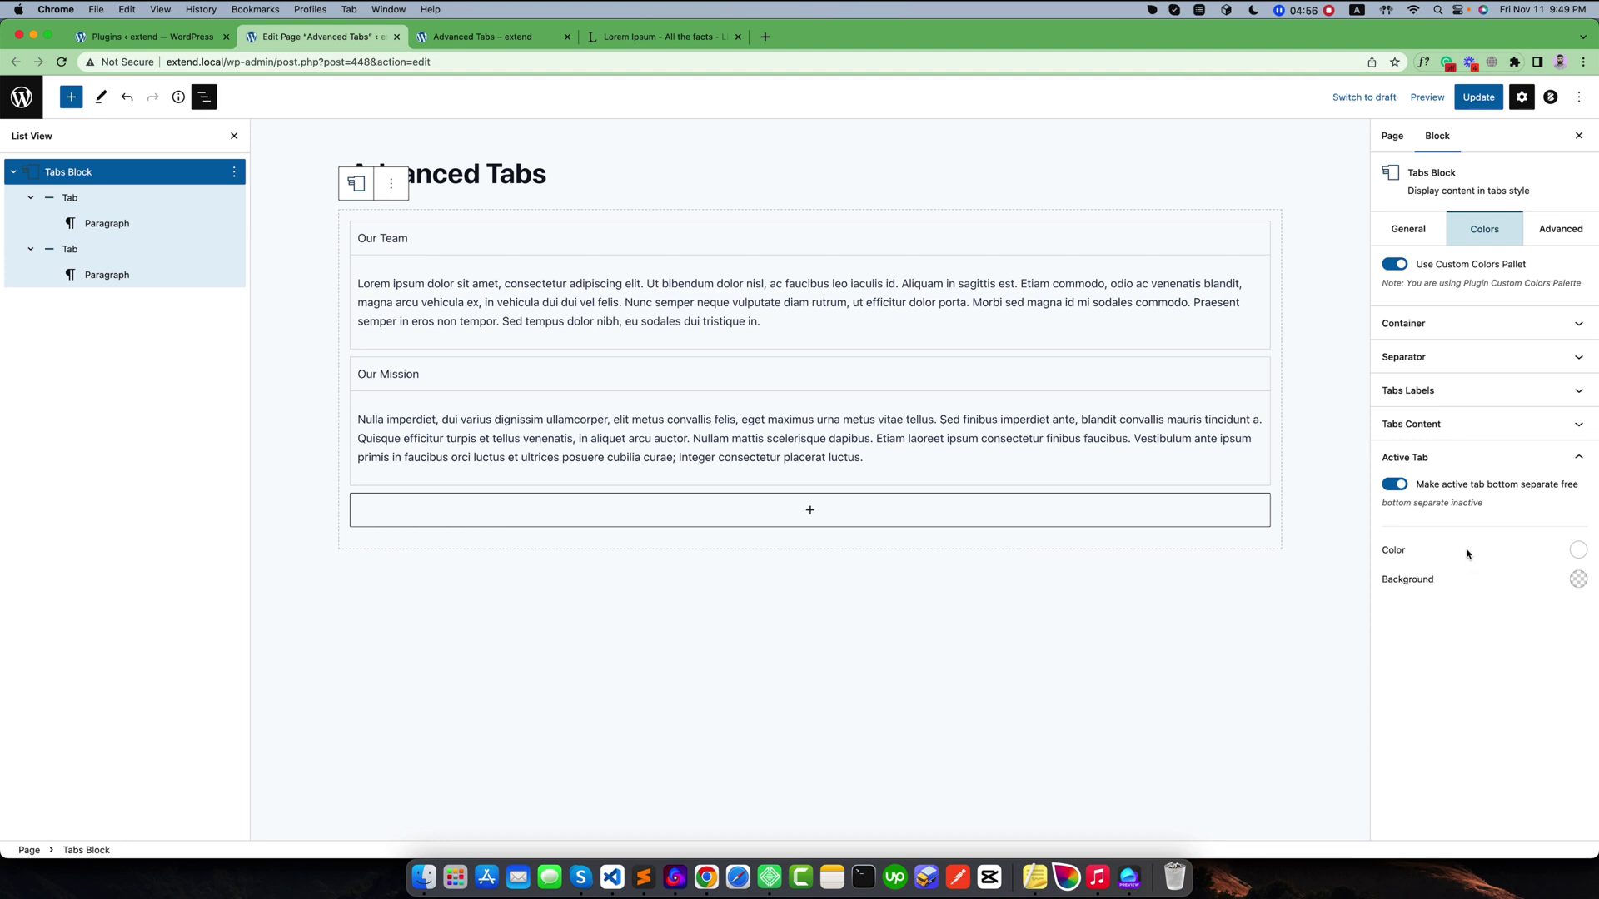
Set the Active Tab background to Palette-5 (44677A) and toggle Custom Colors off and on.
{"action": "left_click", "coordinate": [1571, 582]}
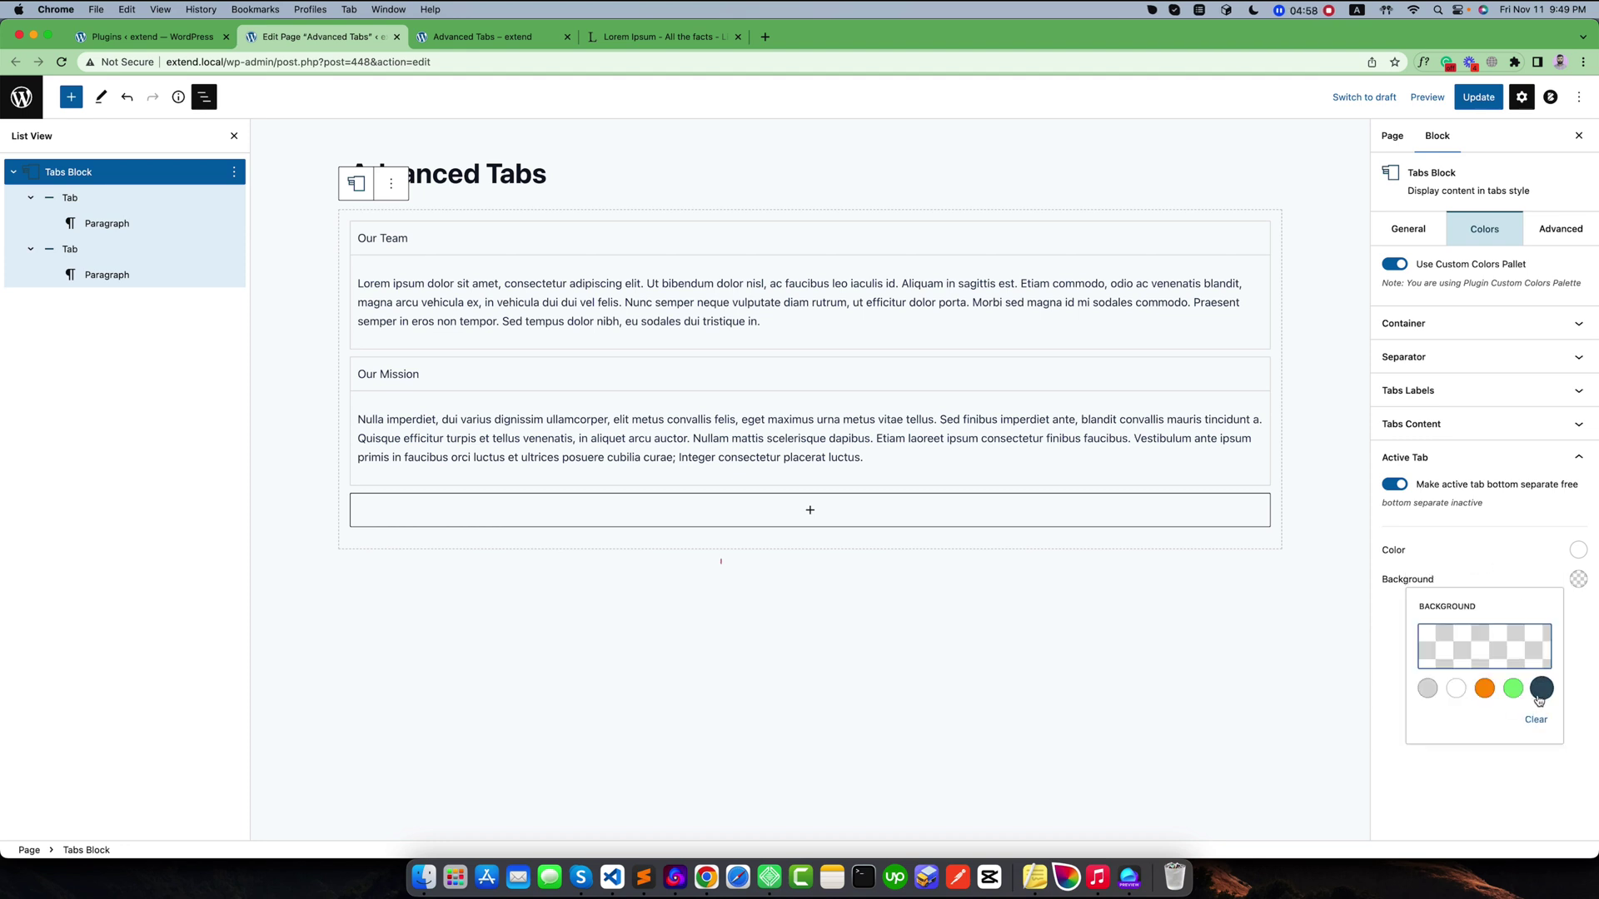
{"action": "left_click", "coordinate": [1541, 690]}
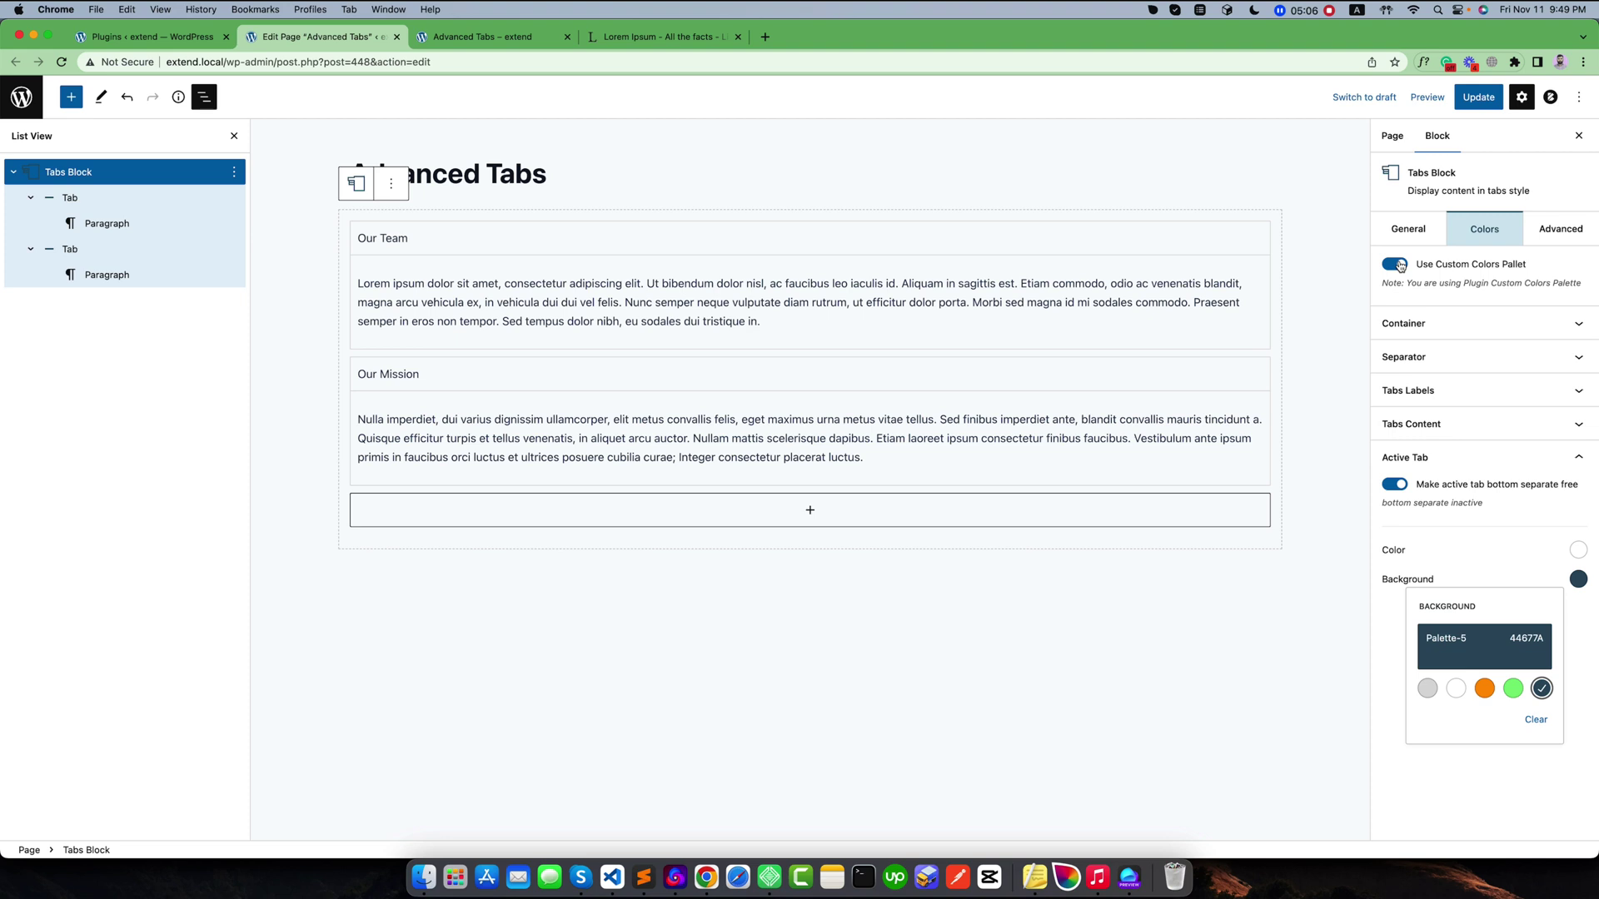
{"action": "left_click", "coordinate": [1399, 264]}
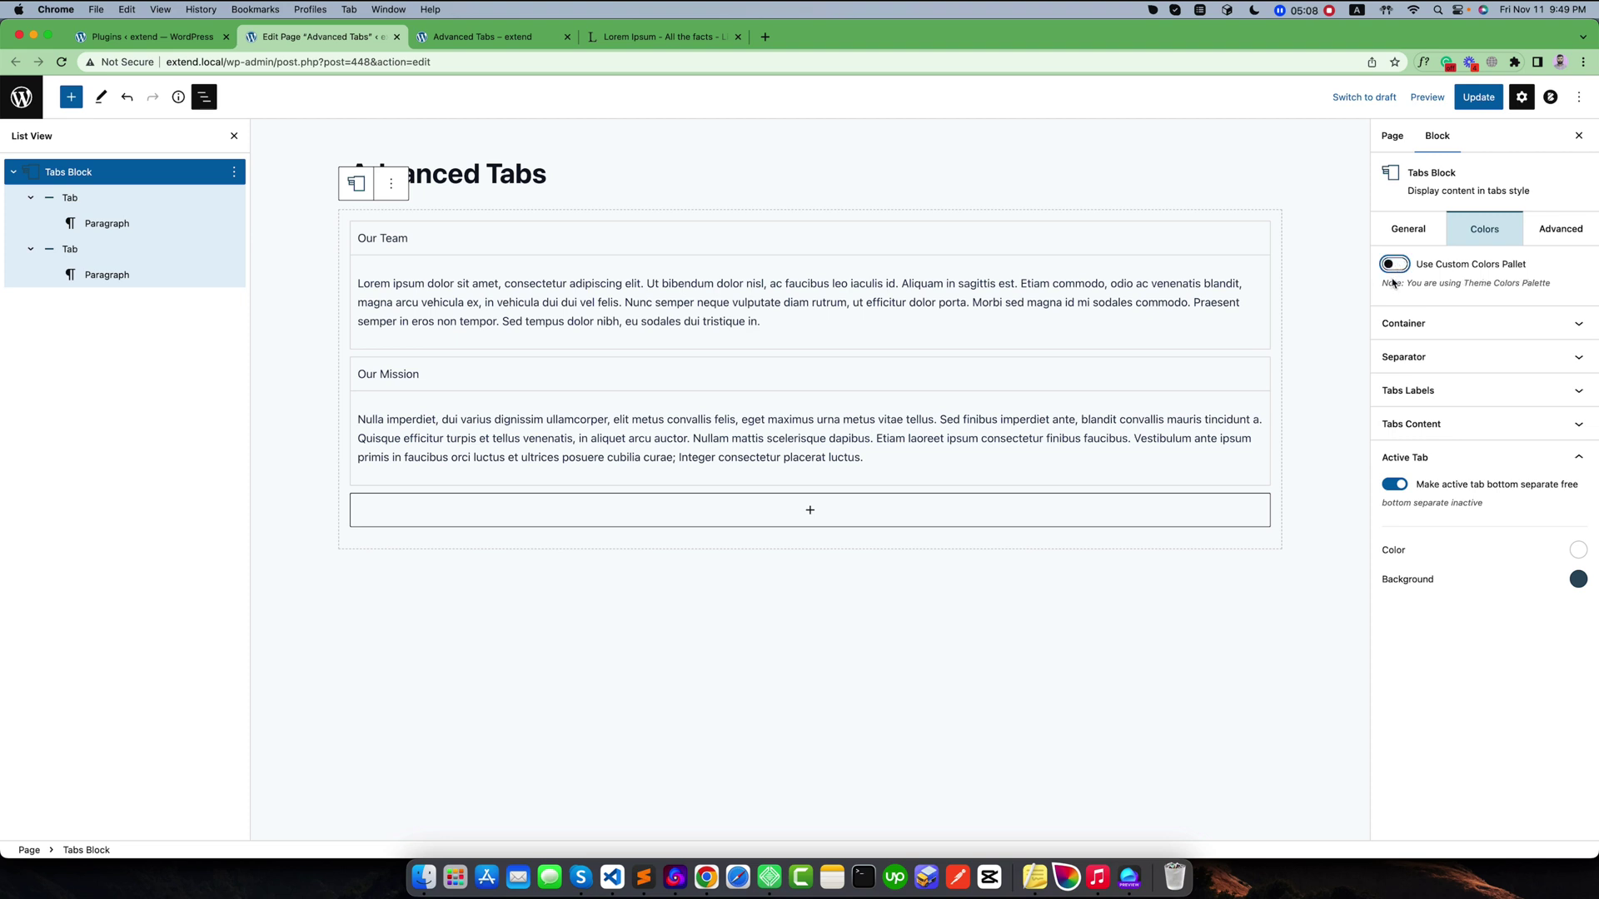
{"action": "left_click", "coordinate": [1577, 580]}
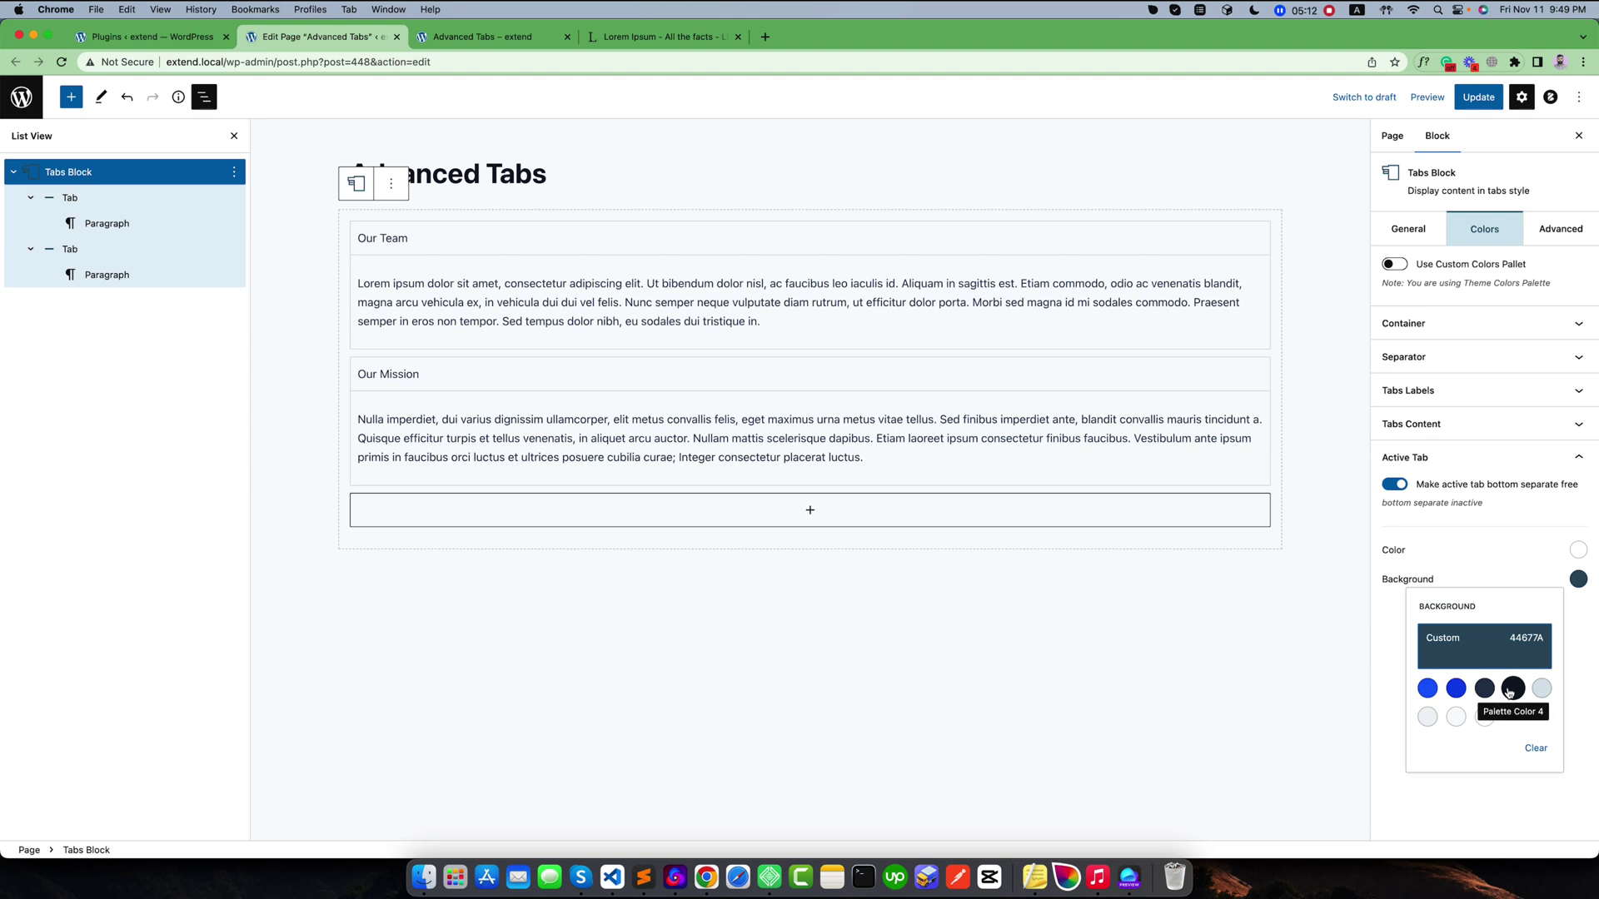
{"action": "left_click", "coordinate": [1396, 271]}
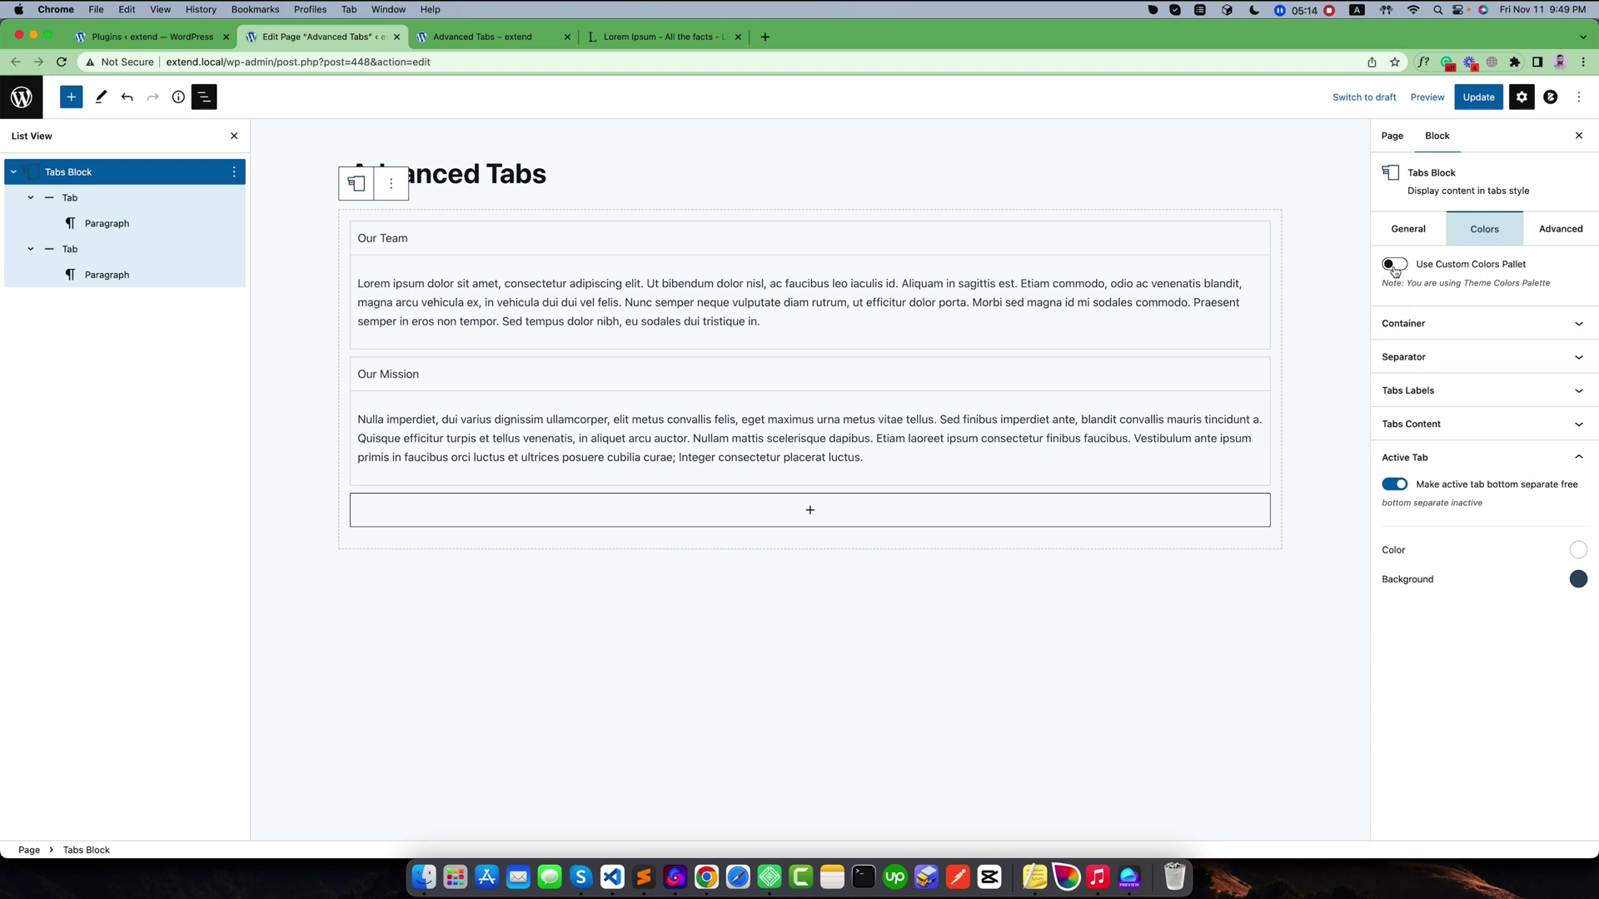
{"action": "left_click", "coordinate": [1395, 264]}
Update the page, reload the live page, and switch between Our Mission and Our Team tabs.
{"action": "left_click", "coordinate": [1479, 97]}
{"action": "left_click", "coordinate": [448, 43]}
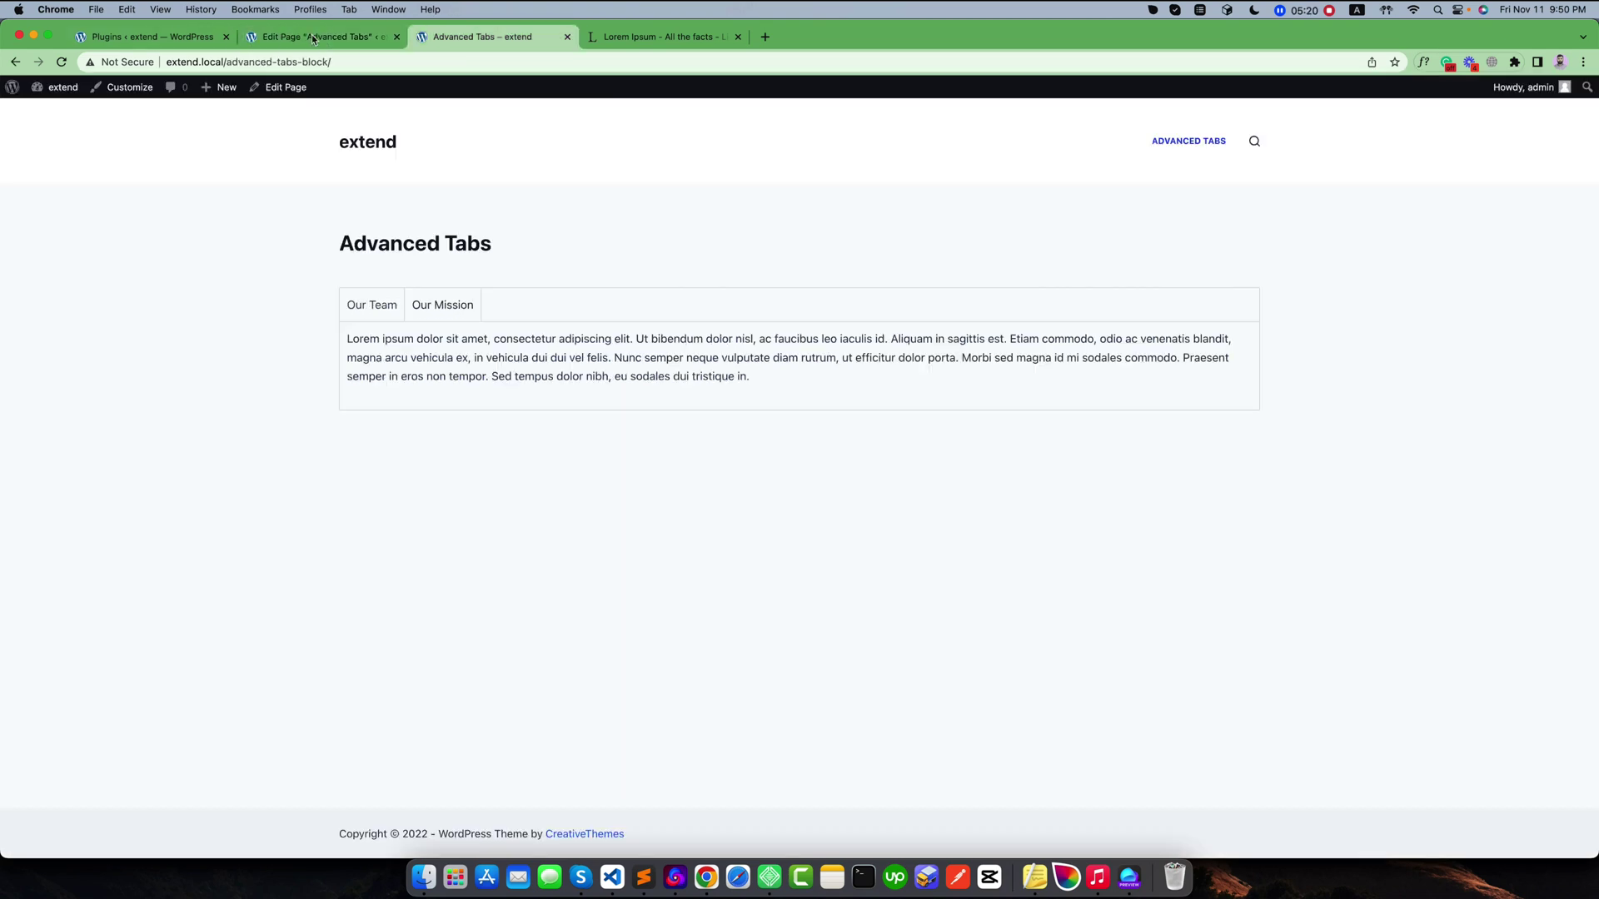
{"action": "left_click", "coordinate": [61, 64]}
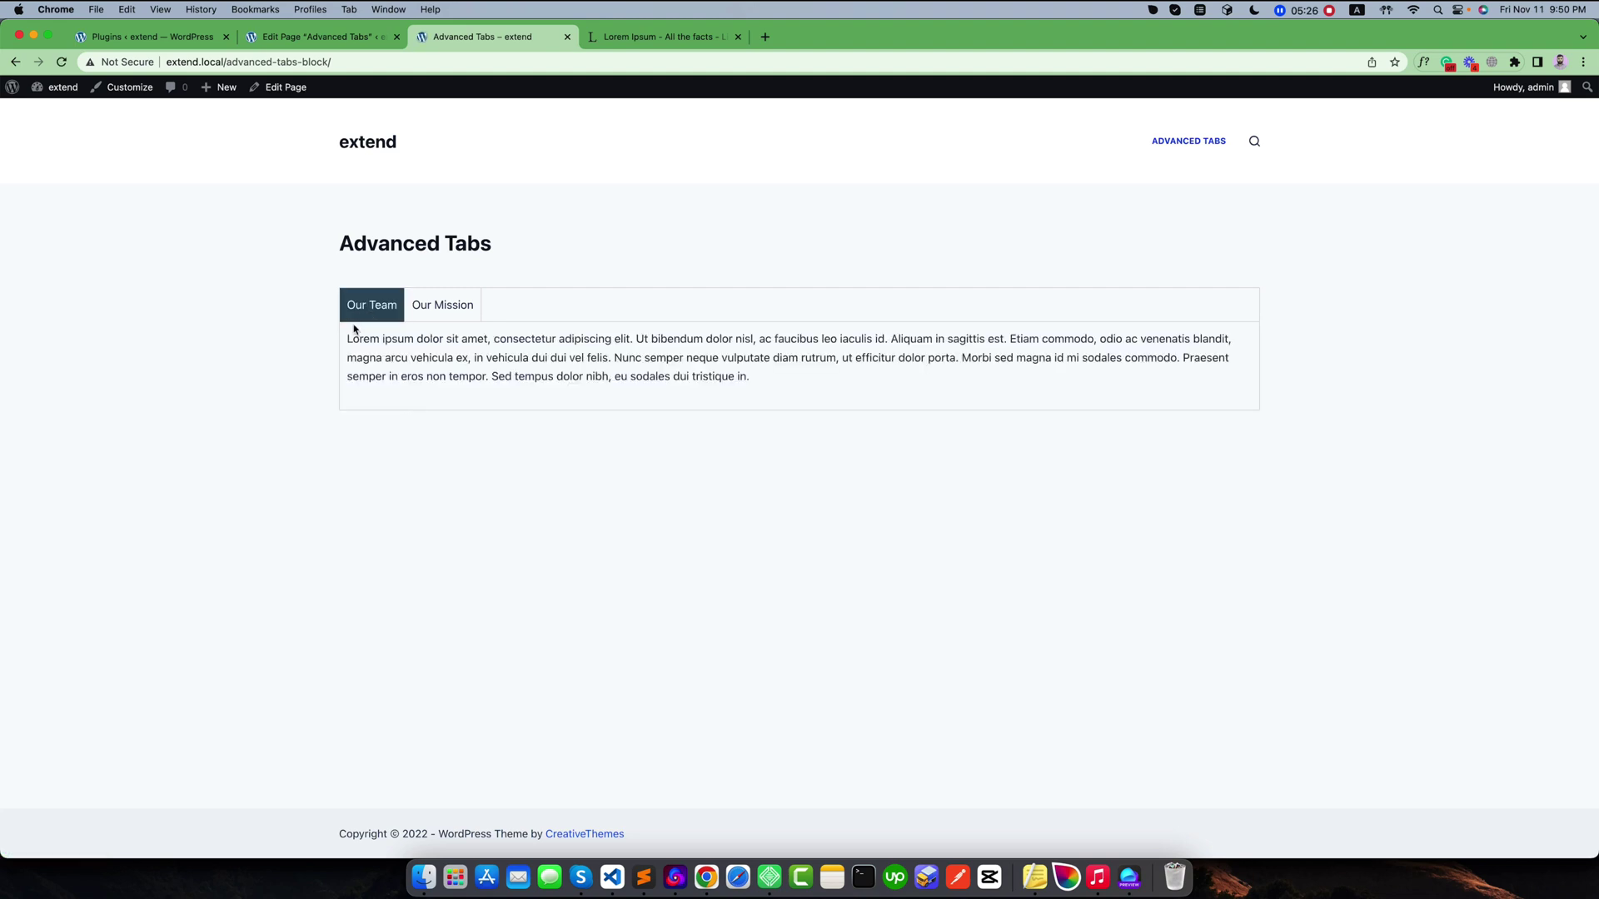
{"action": "left_click", "coordinate": [426, 320]}
{"action": "left_click", "coordinate": [379, 319]}
In the editor's General > Container settings, set Border Radius to 5 px and enable Container Box Shadow.
{"action": "left_click", "coordinate": [317, 41]}
{"action": "left_click", "coordinate": [1390, 233]}
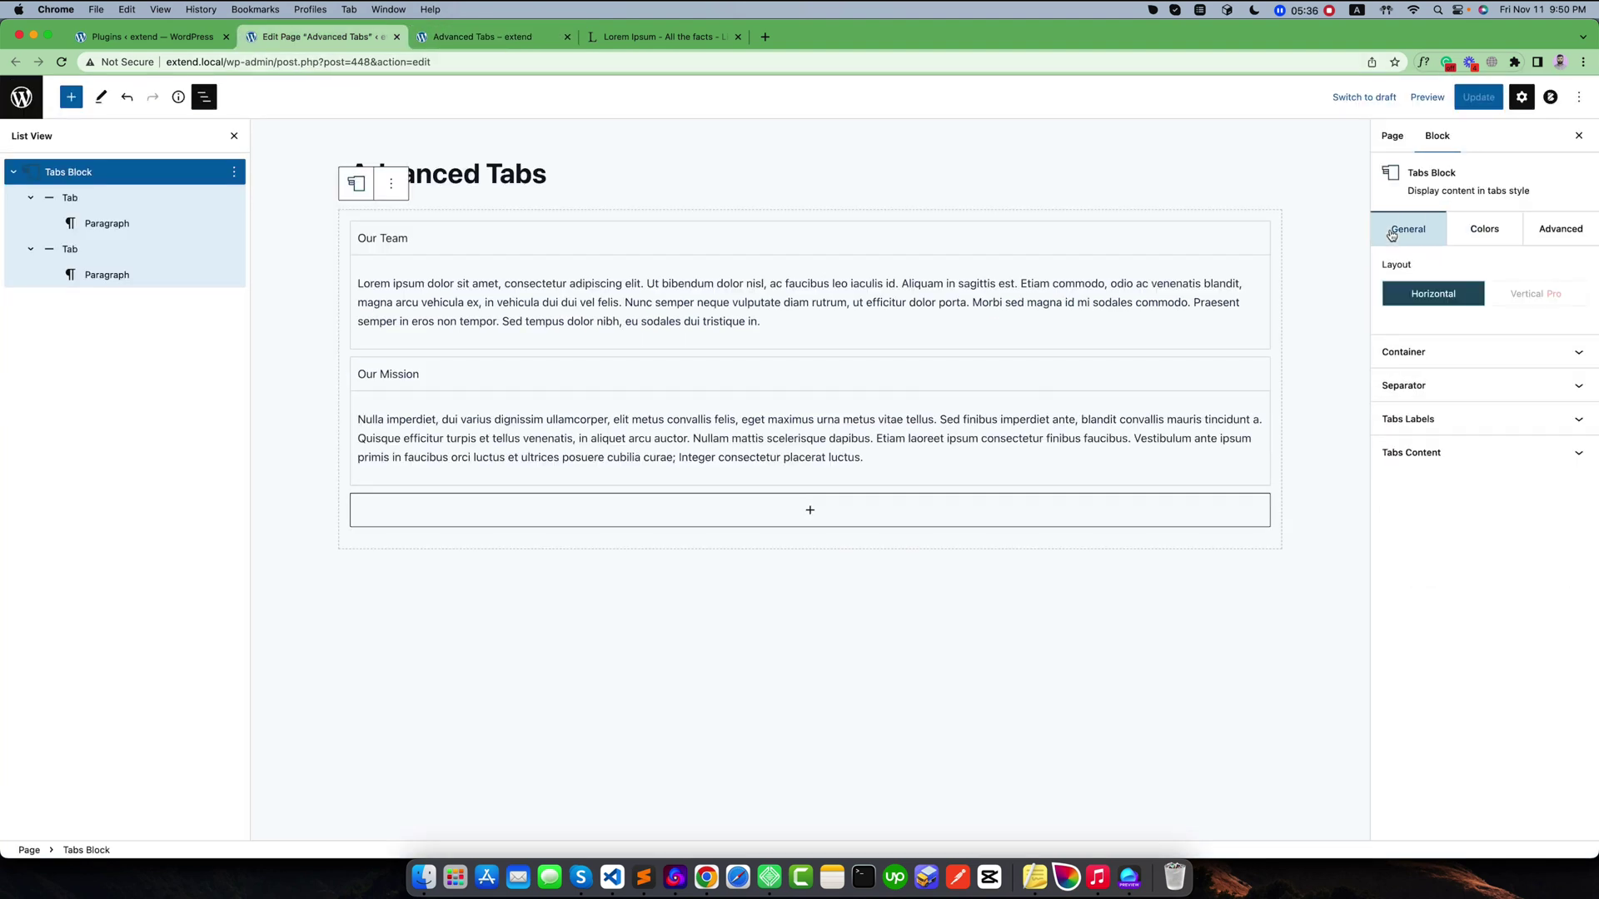
{"action": "left_click", "coordinate": [1405, 352]}
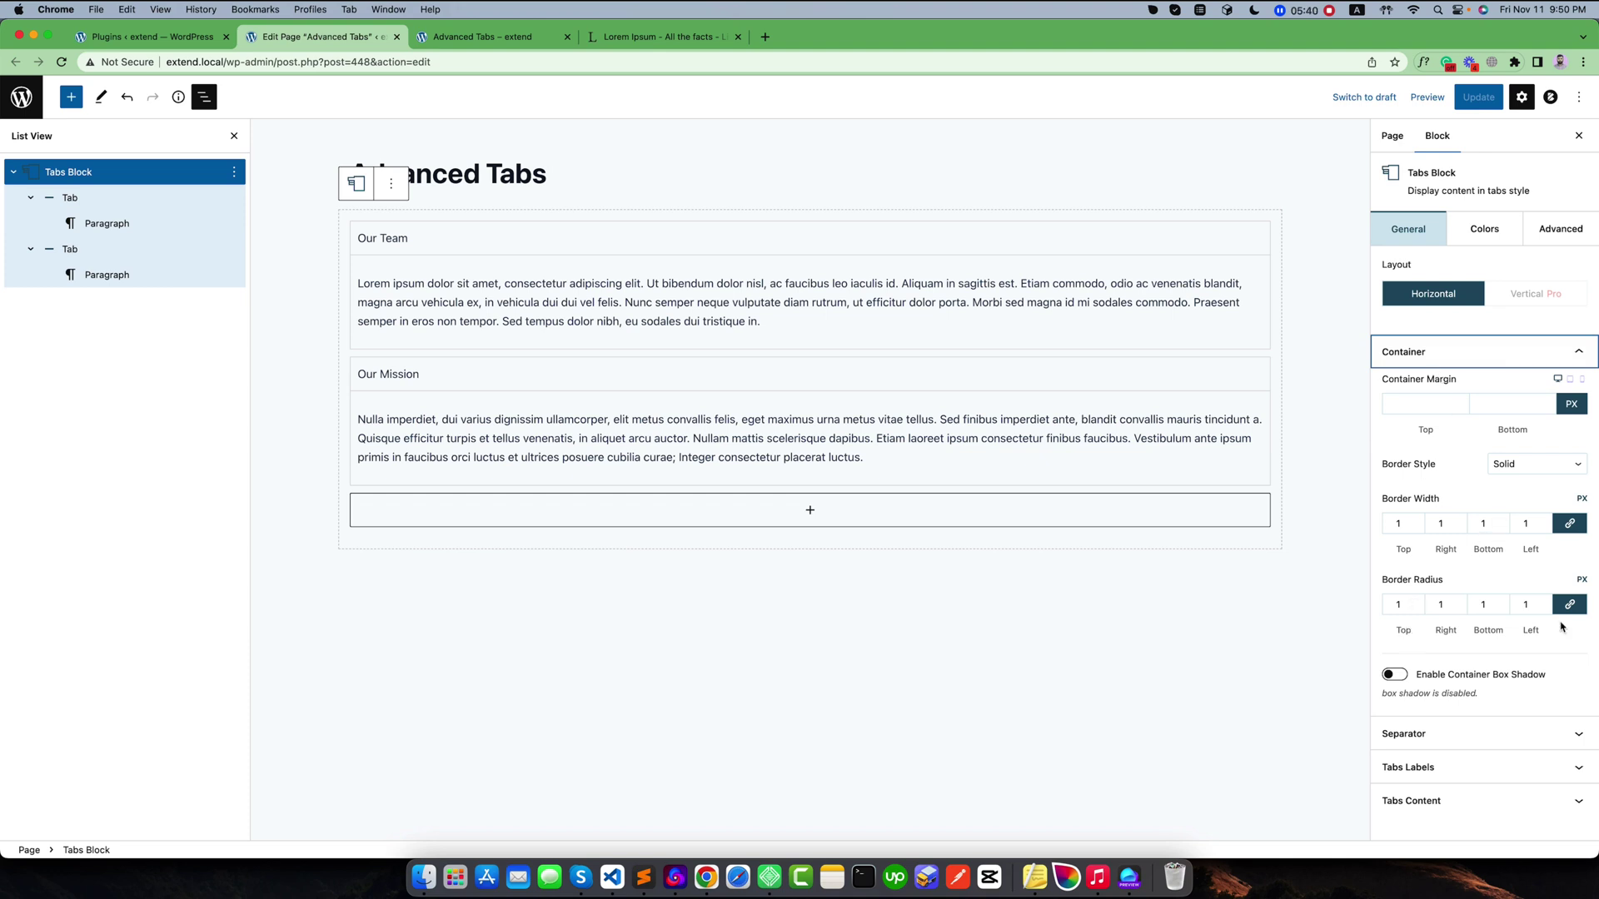
{"action": "left_click", "coordinate": [1542, 601]}
{"action": "left_click", "coordinate": [1542, 601]}
{"action": "left_click", "coordinate": [1542, 601]}
{"action": "left_click", "coordinate": [1543, 601]}
{"action": "left_click", "coordinate": [1542, 601]}
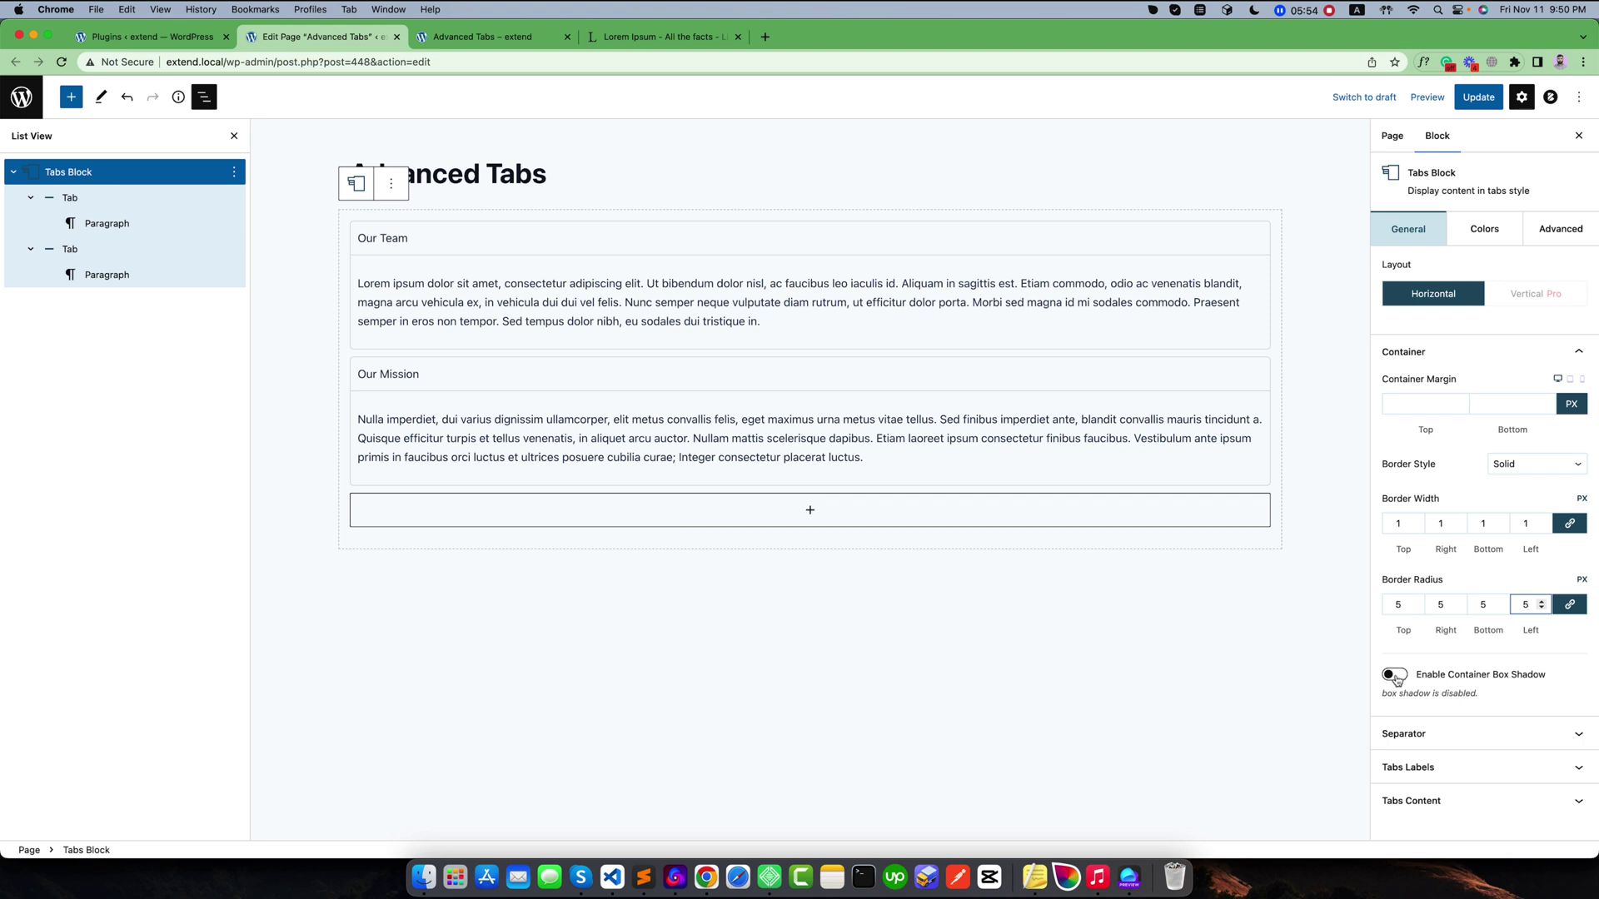
{"action": "left_click", "coordinate": [1395, 676]}
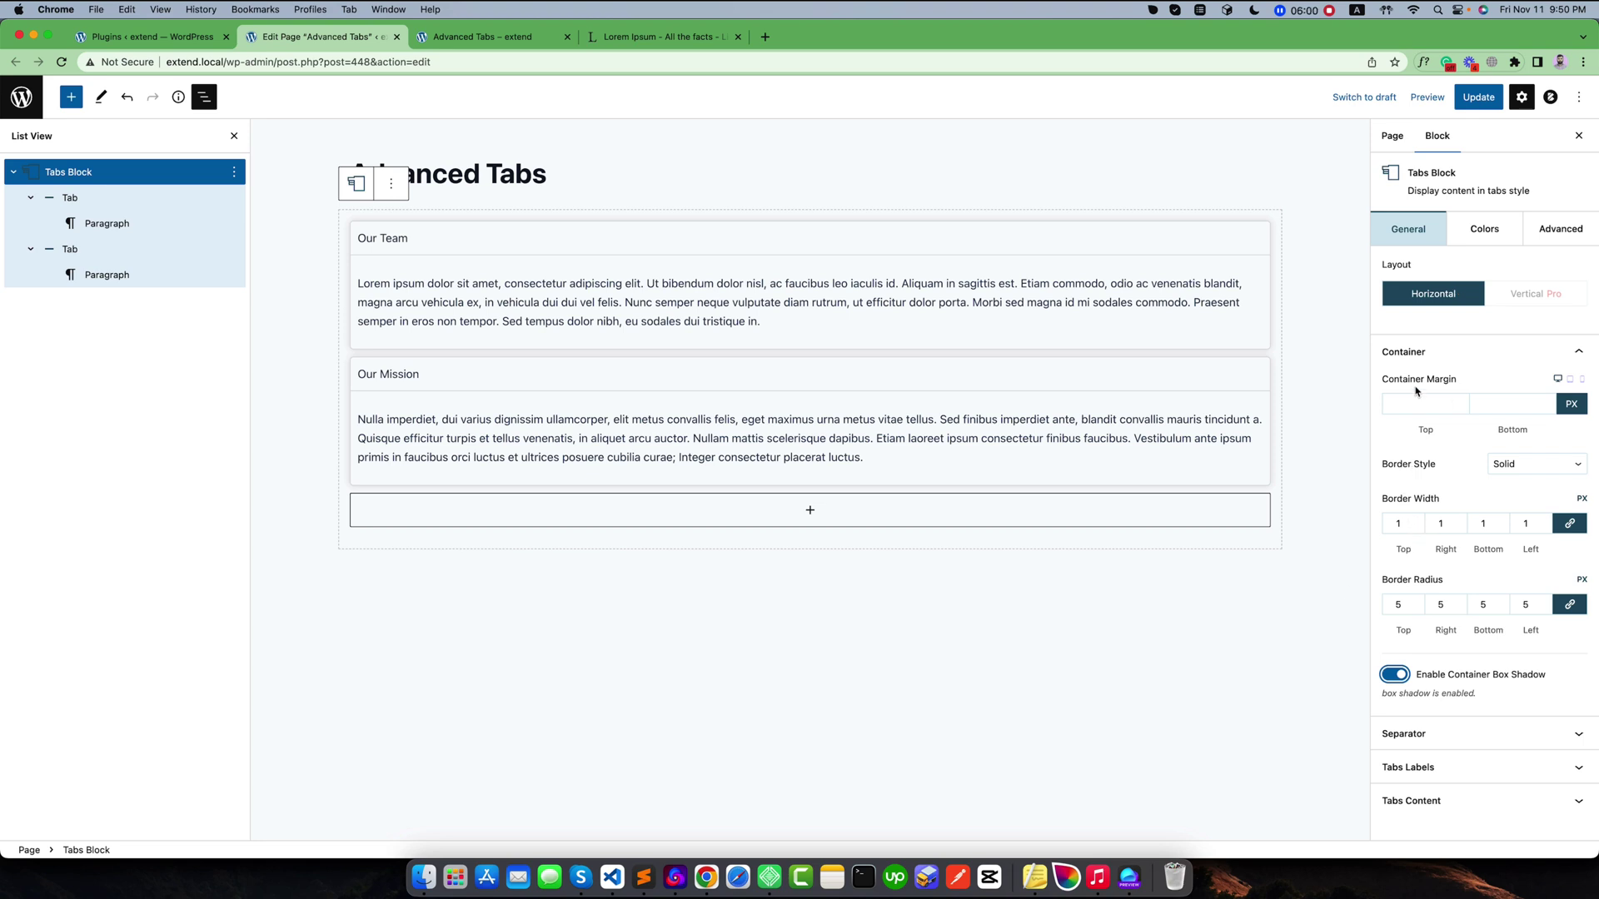
Set the container border colour to custom F2F2F2 and update the page.
{"action": "left_click", "coordinate": [1484, 232]}
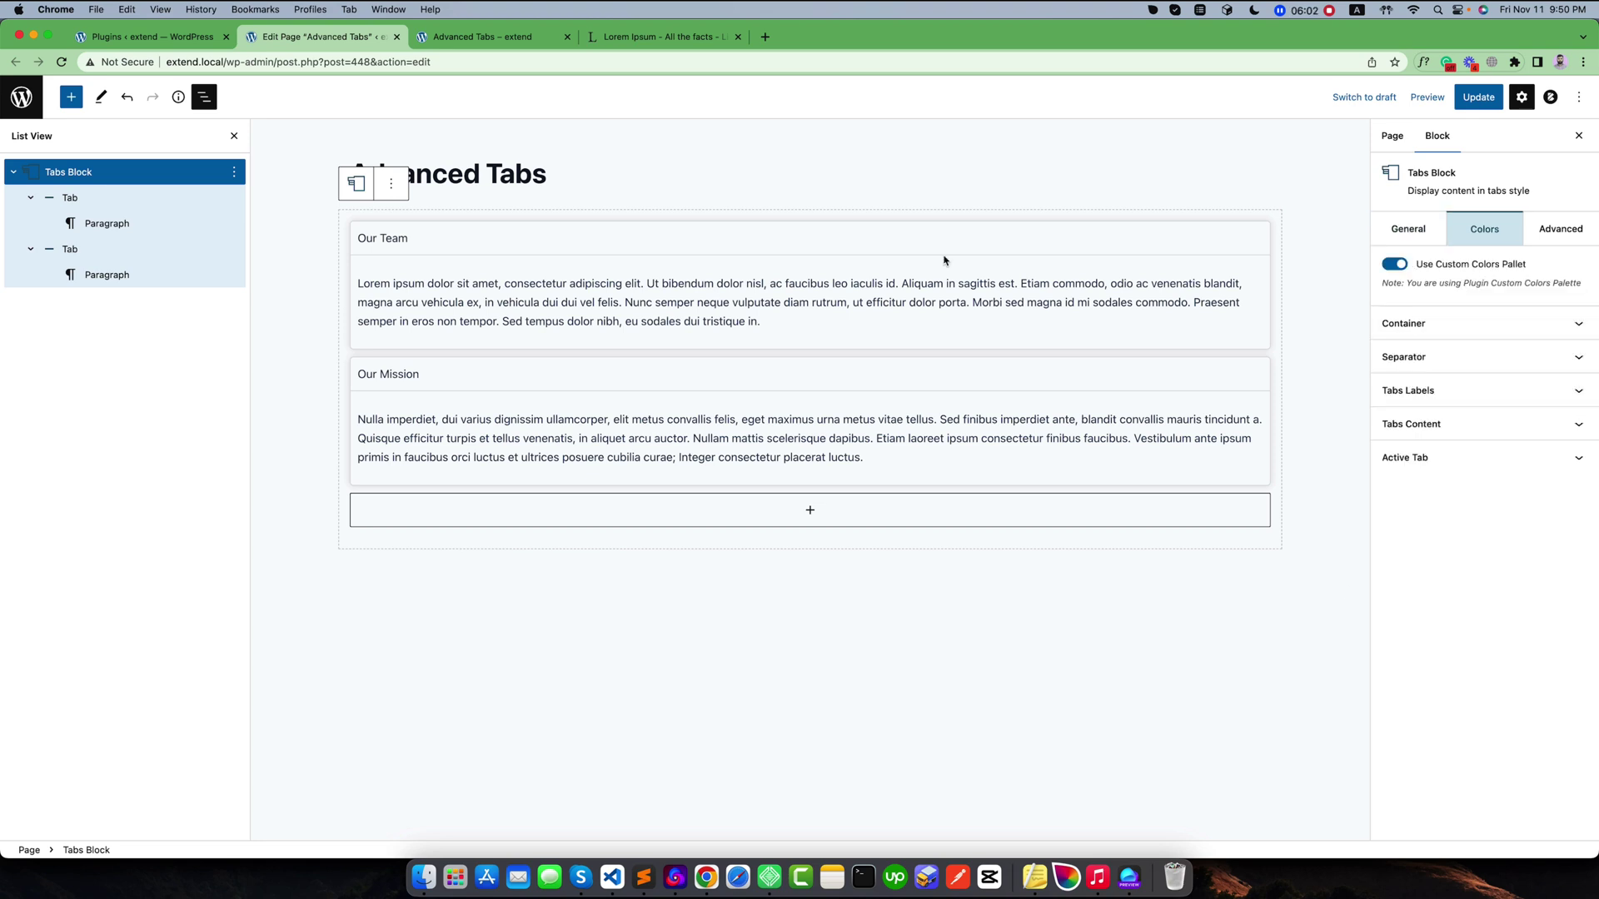
{"action": "left_click", "coordinate": [1441, 325]}
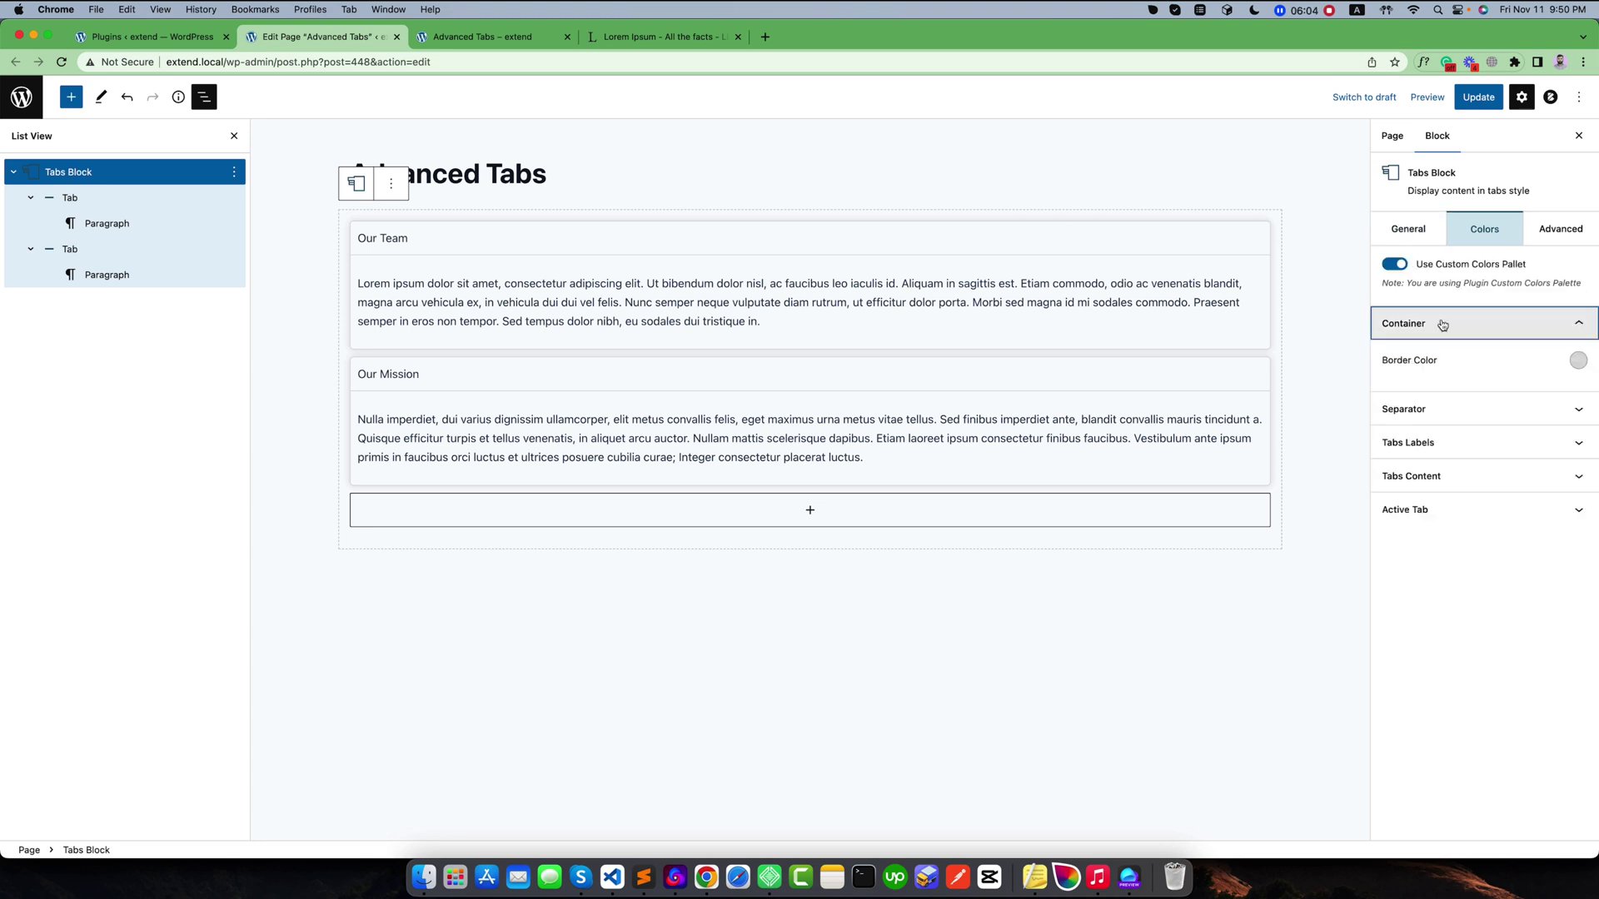
{"action": "left_click", "coordinate": [1578, 360]}
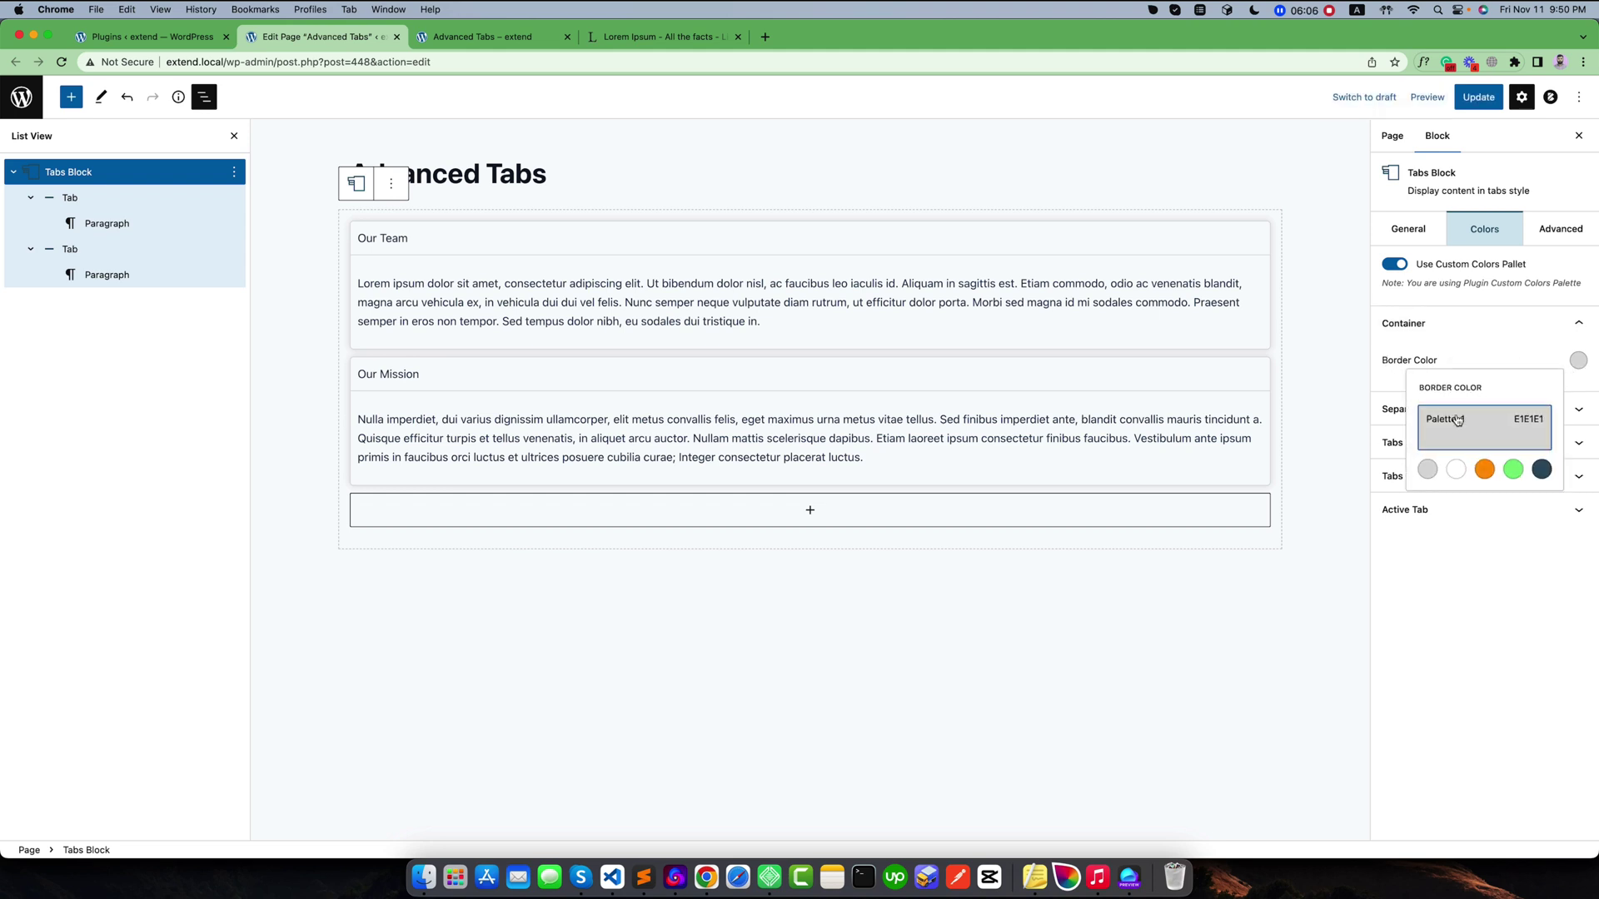
{"action": "left_click", "coordinate": [1429, 469]}
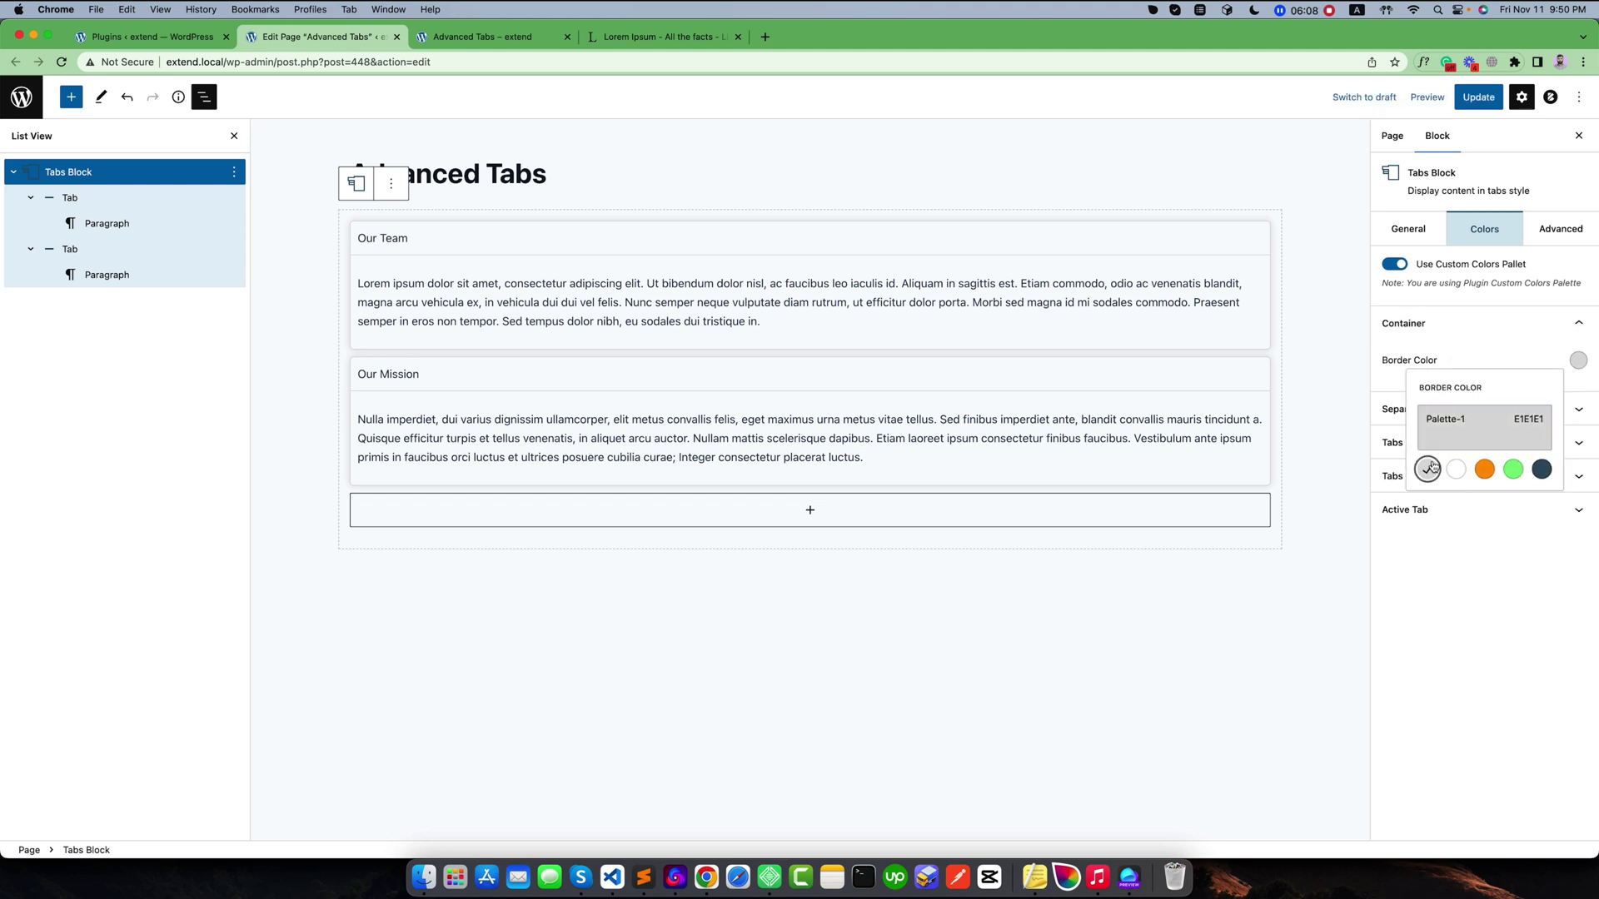
{"action": "left_click", "coordinate": [1431, 423]}
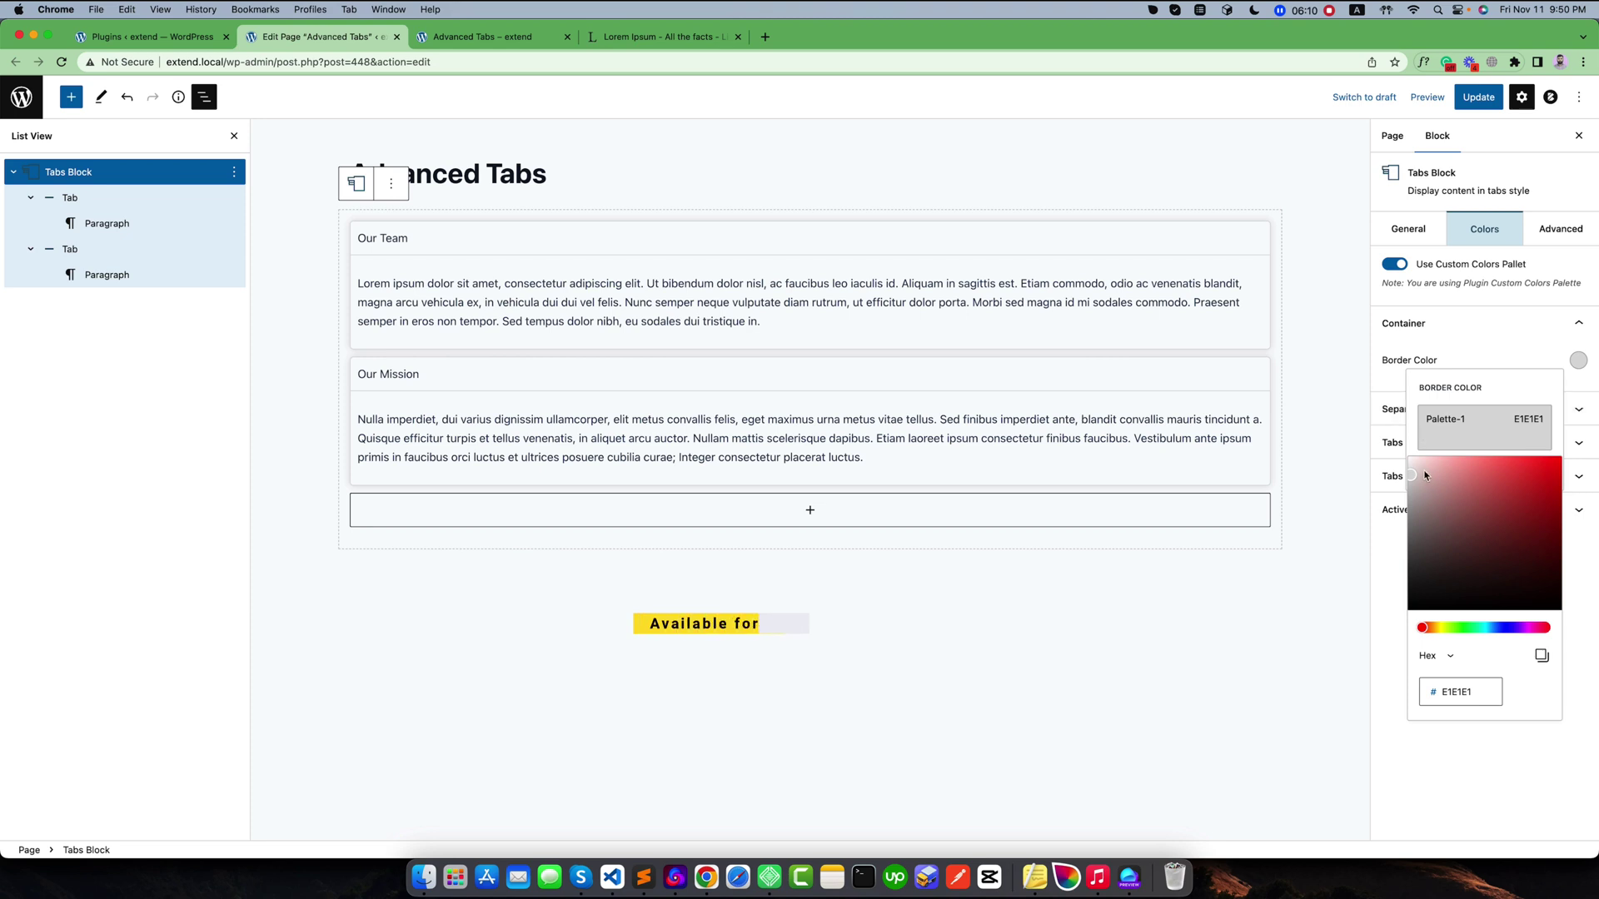
{"action": "left_click_drag", "start_coordinate": [1415, 474], "coordinate": [1404, 471]}
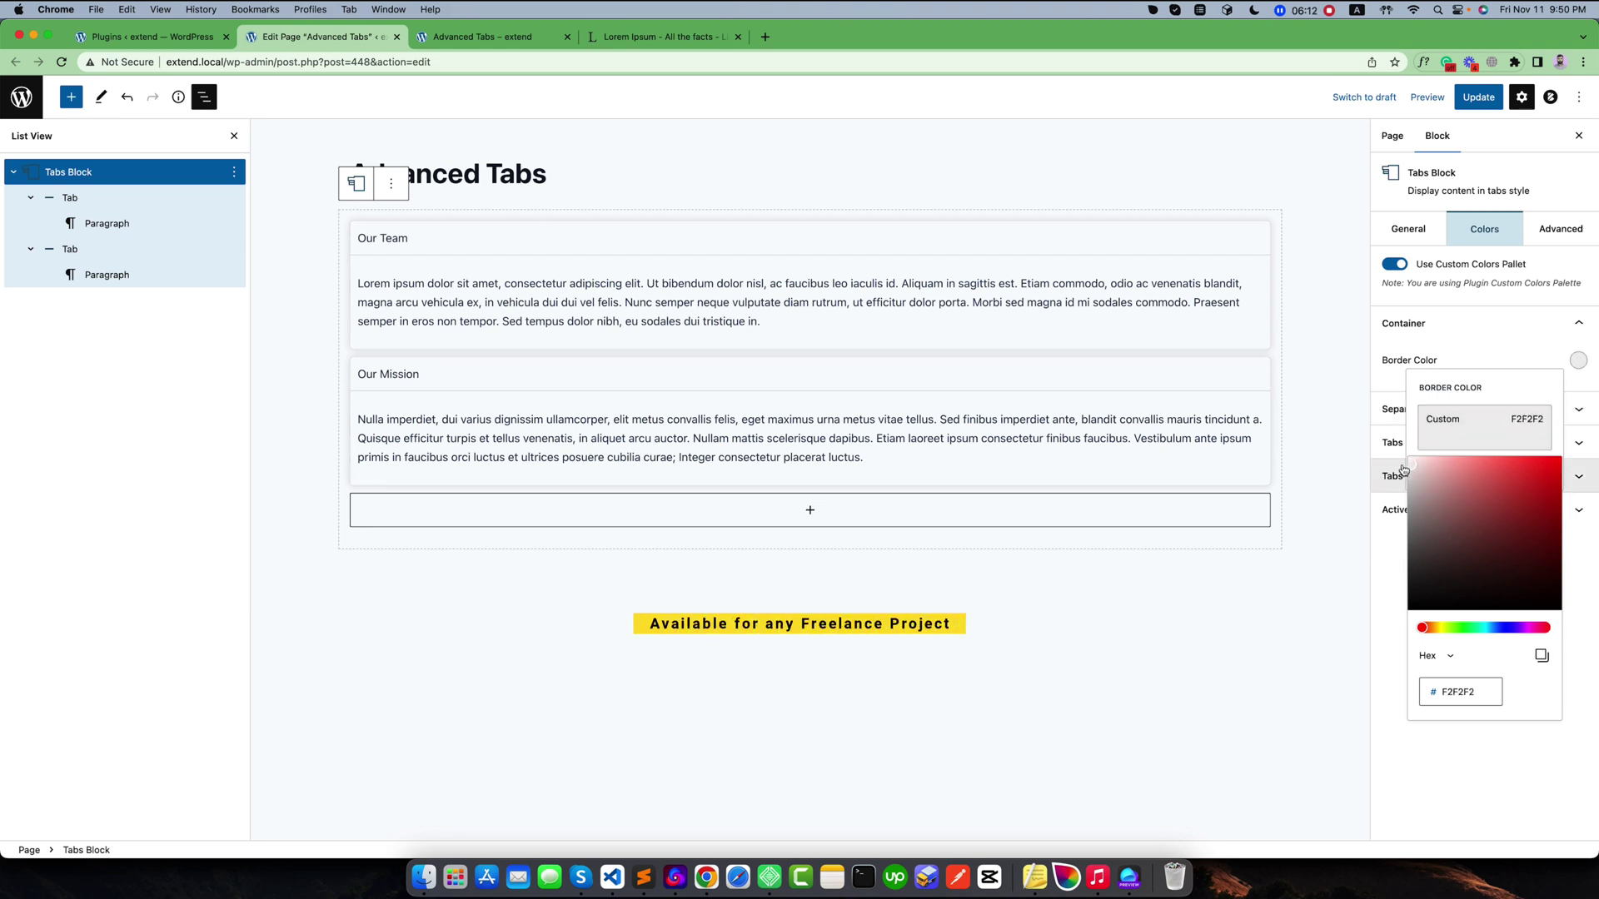
{"action": "left_click", "coordinate": [1467, 95]}
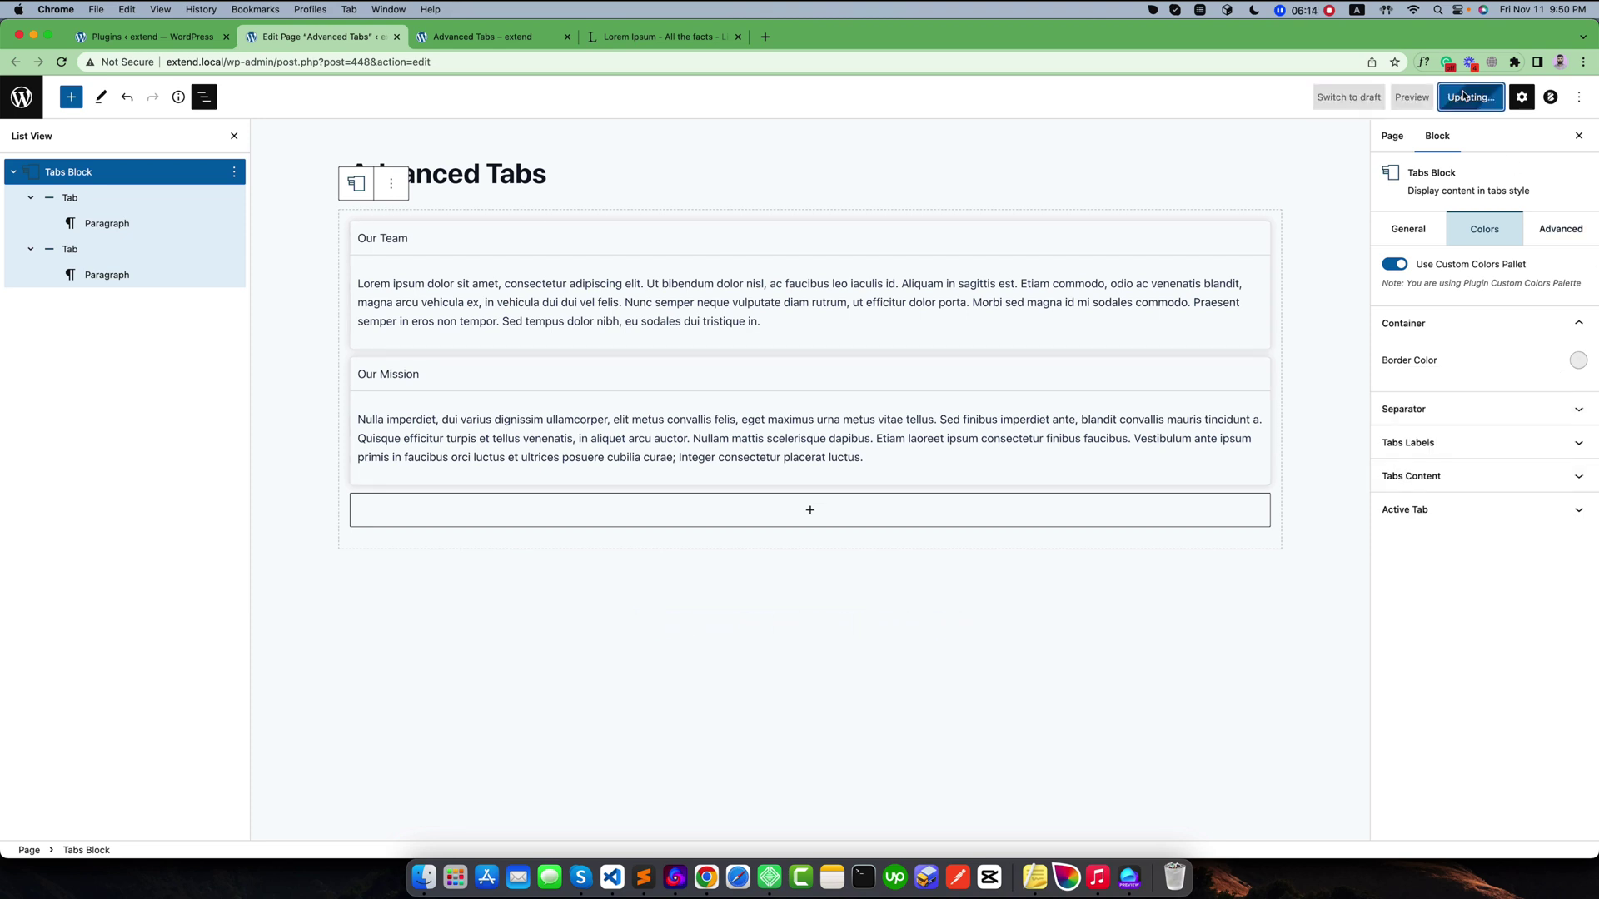
Reload the live Advanced Tabs page and test the Our Mission and Our Team tabs.
{"action": "left_click", "coordinate": [474, 36]}
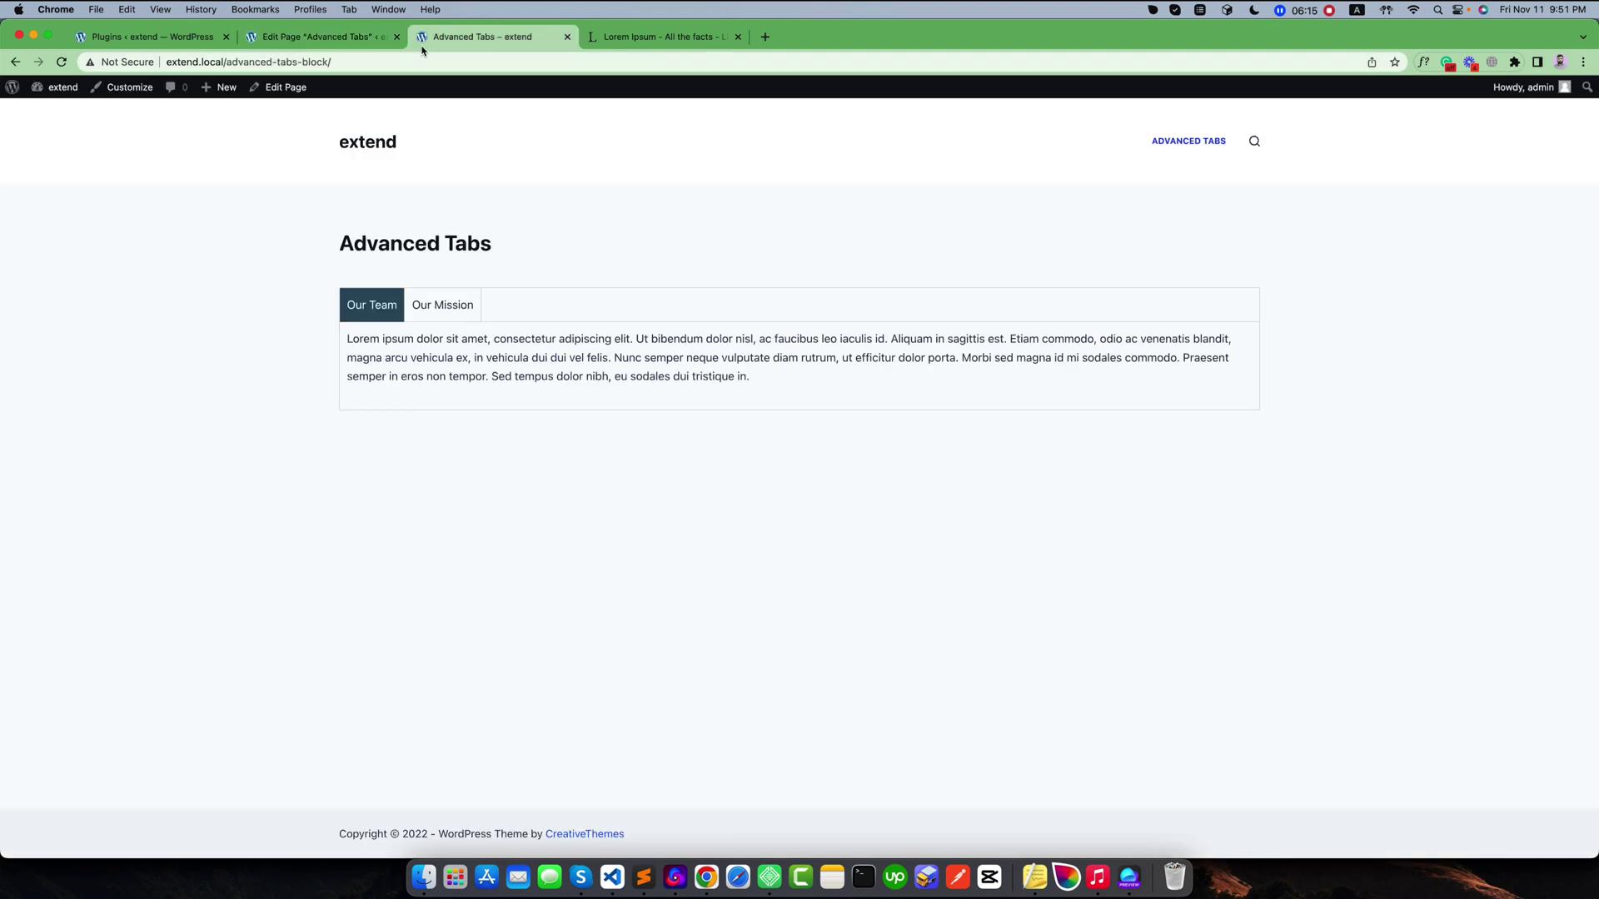
{"action": "left_click", "coordinate": [60, 65]}
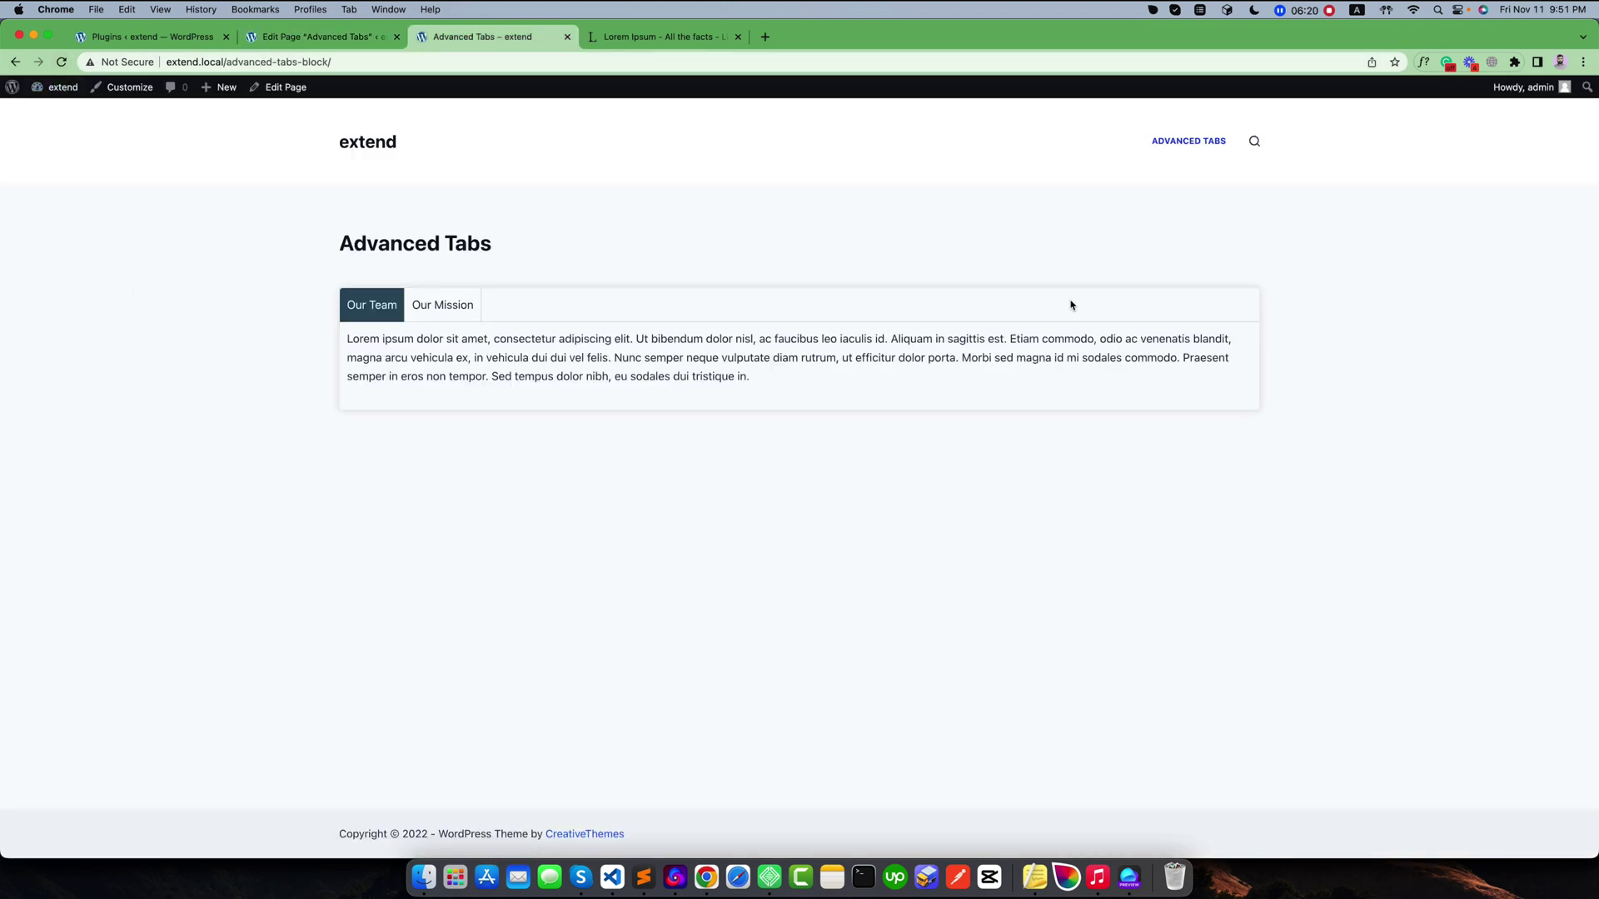
{"action": "left_click", "coordinate": [448, 306]}
{"action": "left_click", "coordinate": [375, 314]}
{"action": "left_click", "coordinate": [445, 307]}
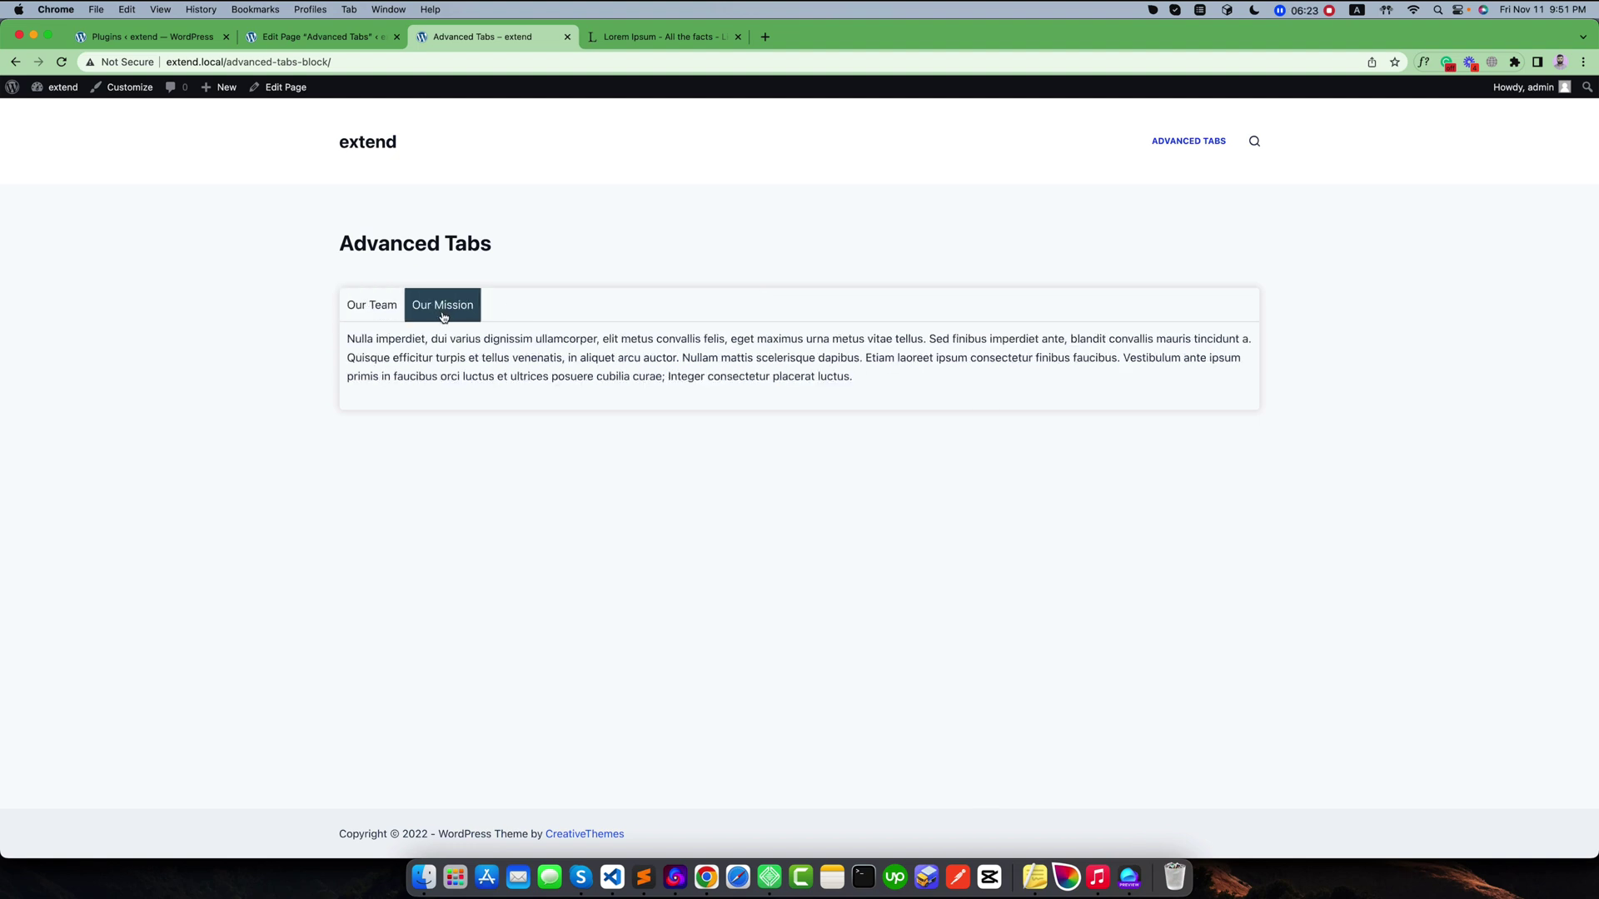
{"action": "left_click", "coordinate": [383, 308]}
Set the Tabs Labels position to centre and update the page.
{"action": "left_click", "coordinate": [320, 36]}
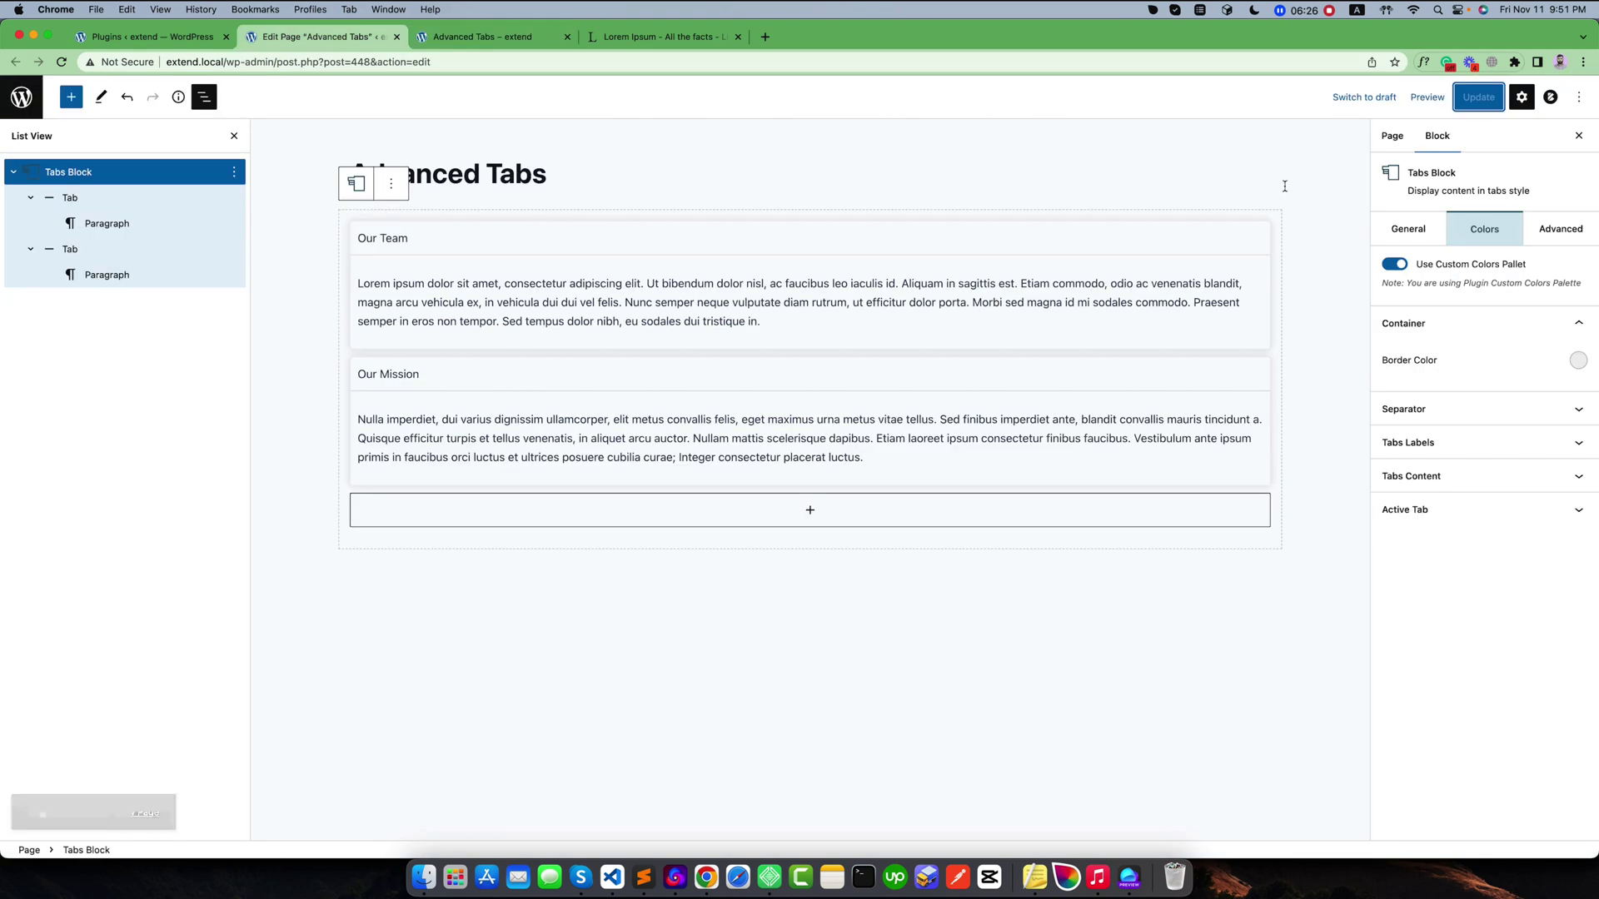
{"action": "left_click", "coordinate": [1420, 419]}
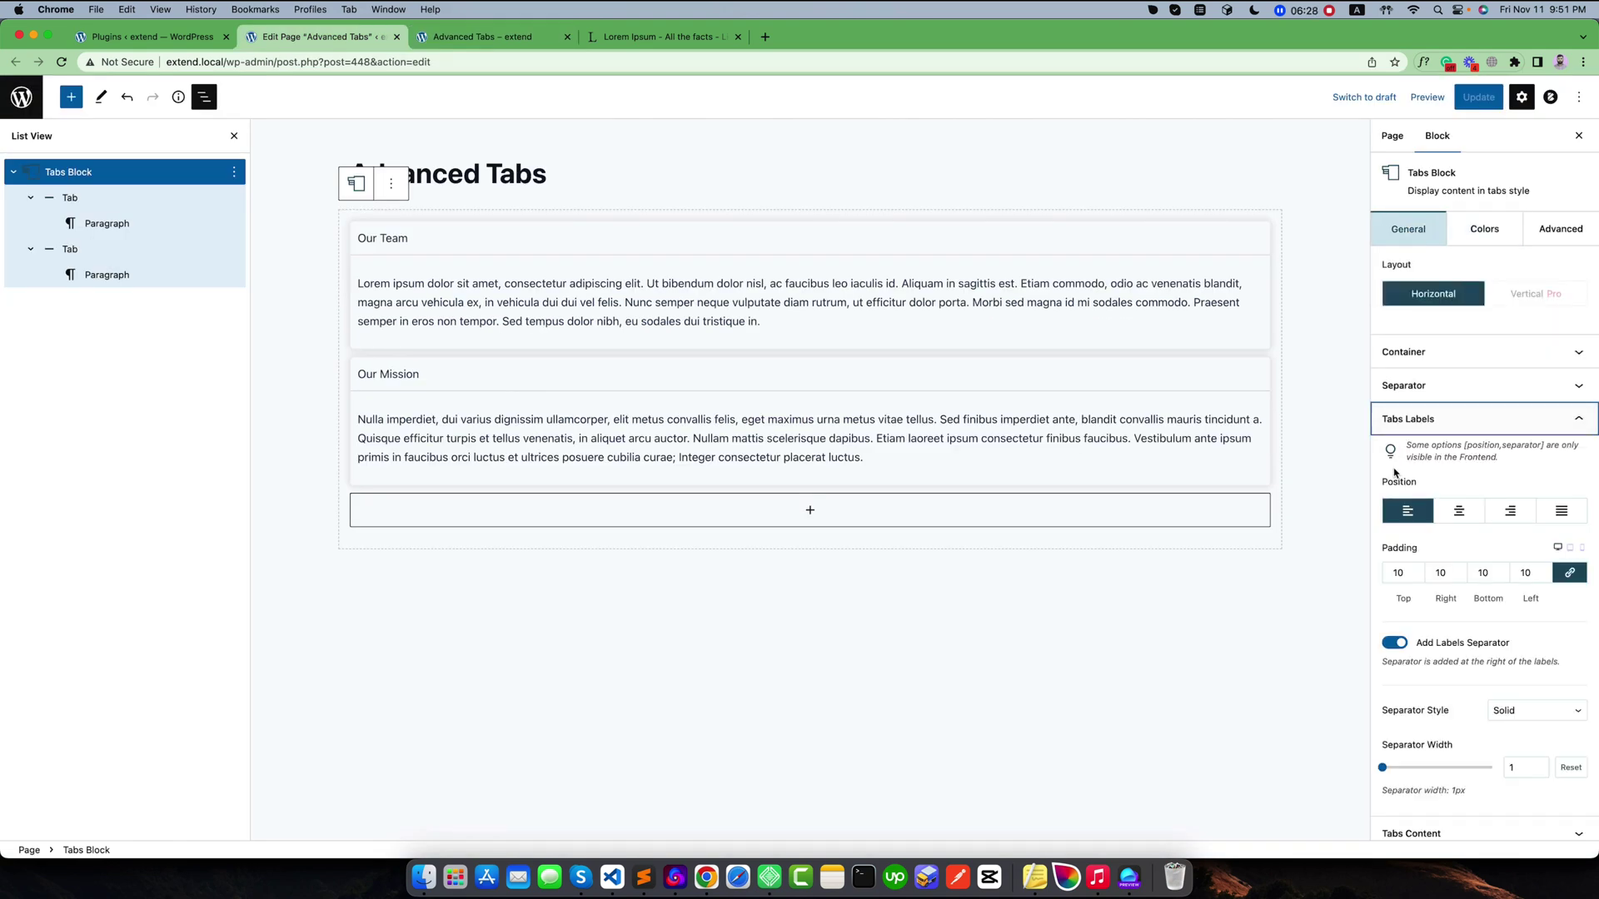
{"action": "left_click", "coordinate": [1453, 512]}
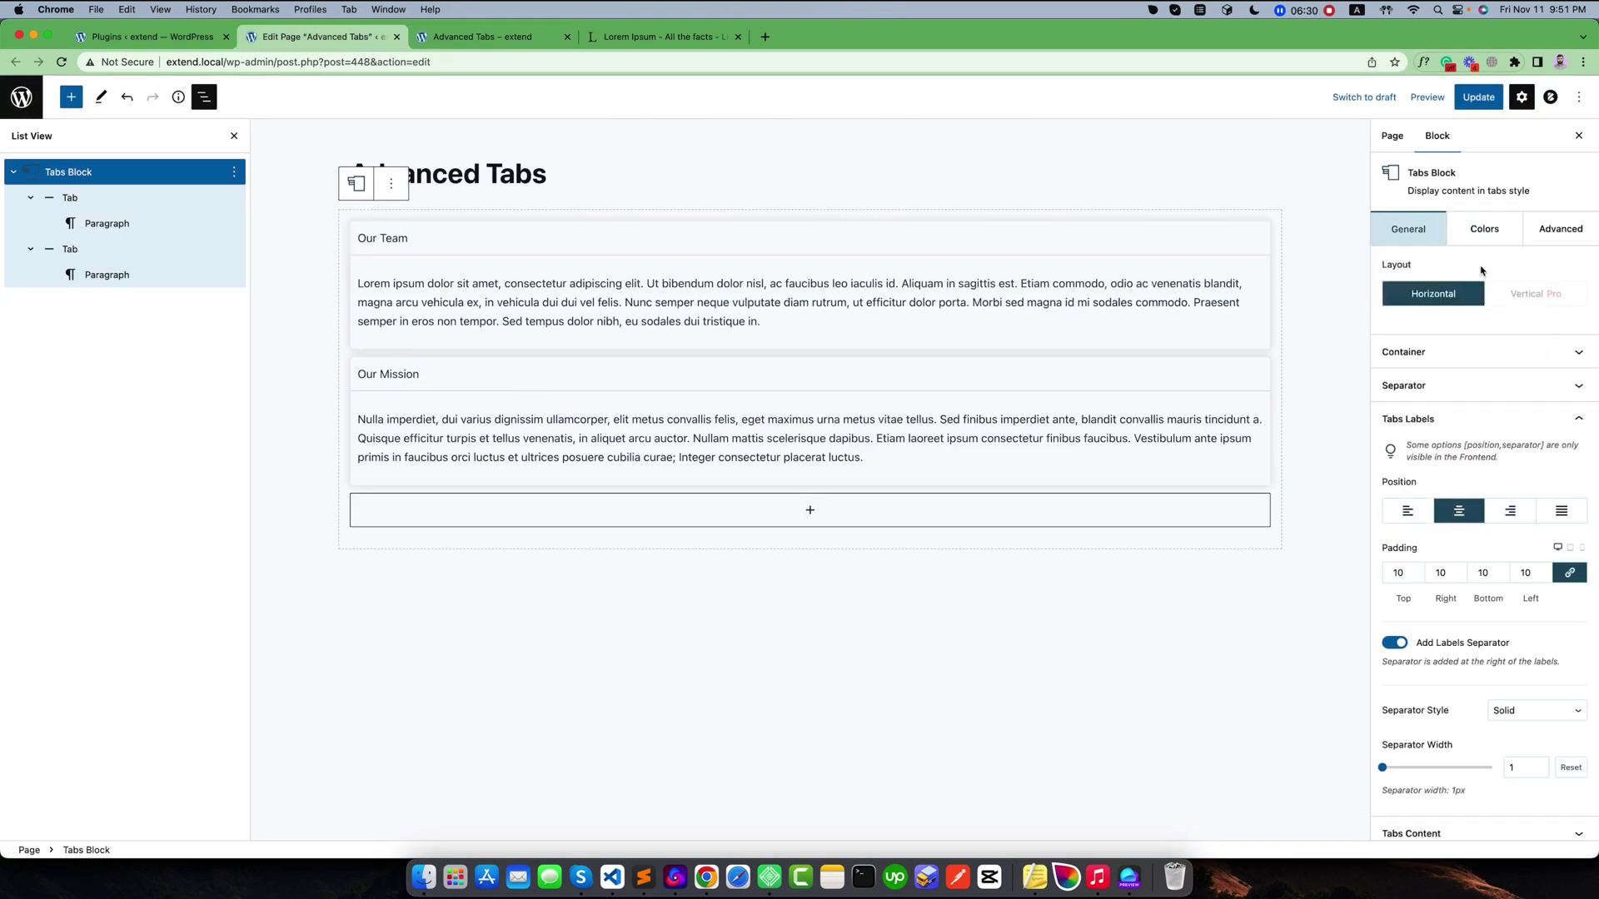
{"action": "left_click", "coordinate": [1479, 97]}
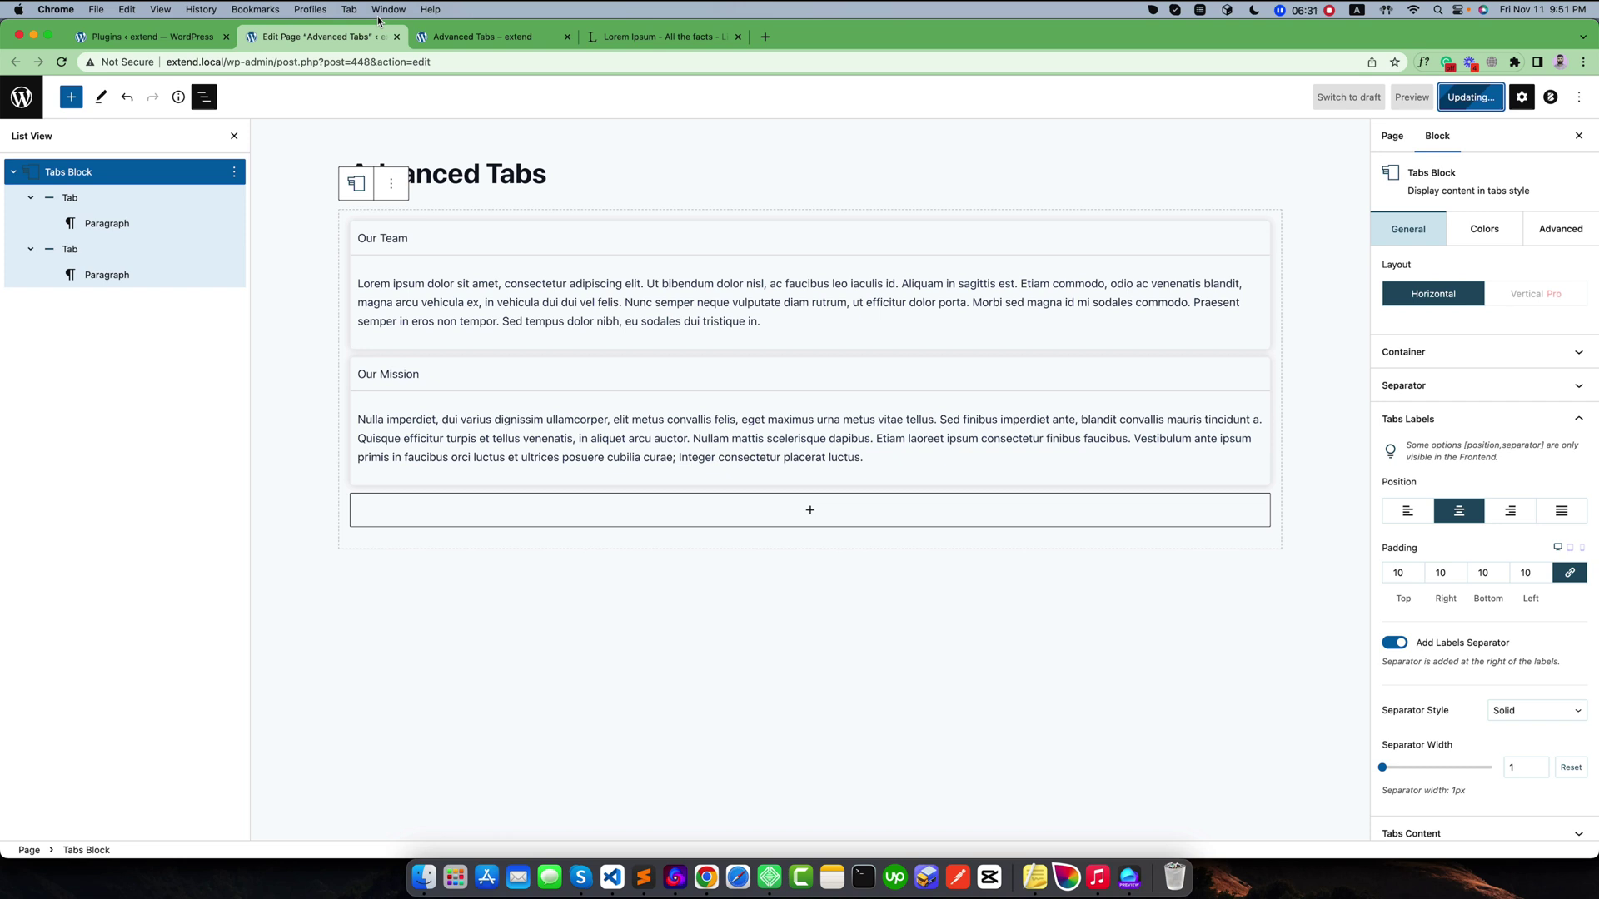
Reload the live page and check the centred Our Mission and Our Team tabs.
{"action": "left_click", "coordinate": [483, 37]}
{"action": "left_click", "coordinate": [62, 63]}
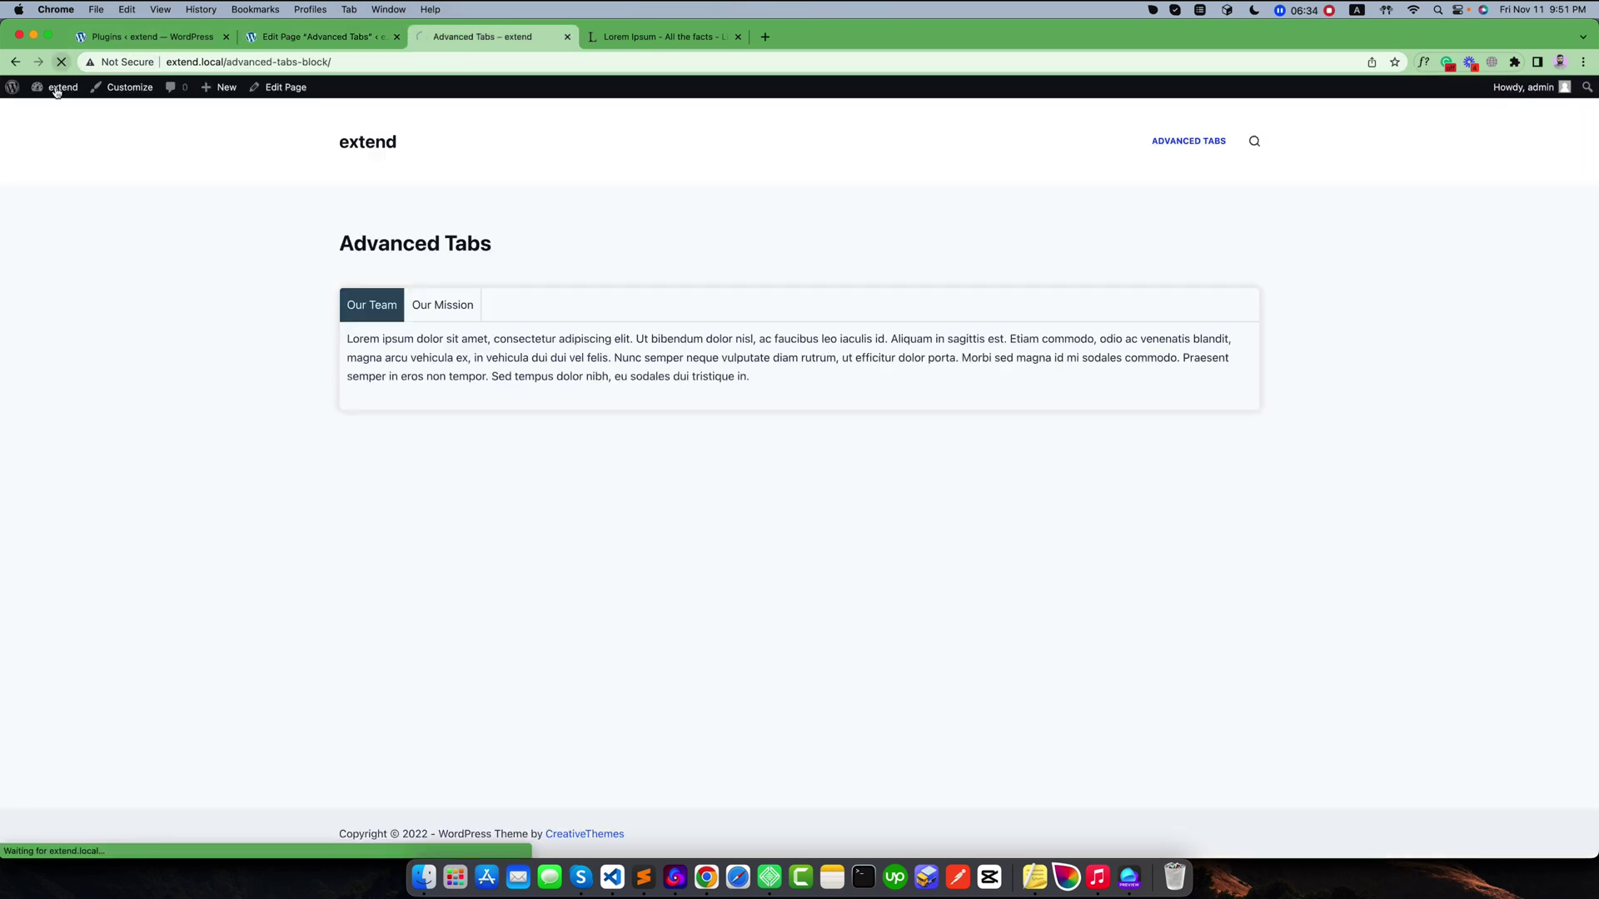
{"action": "left_click", "coordinate": [830, 309]}
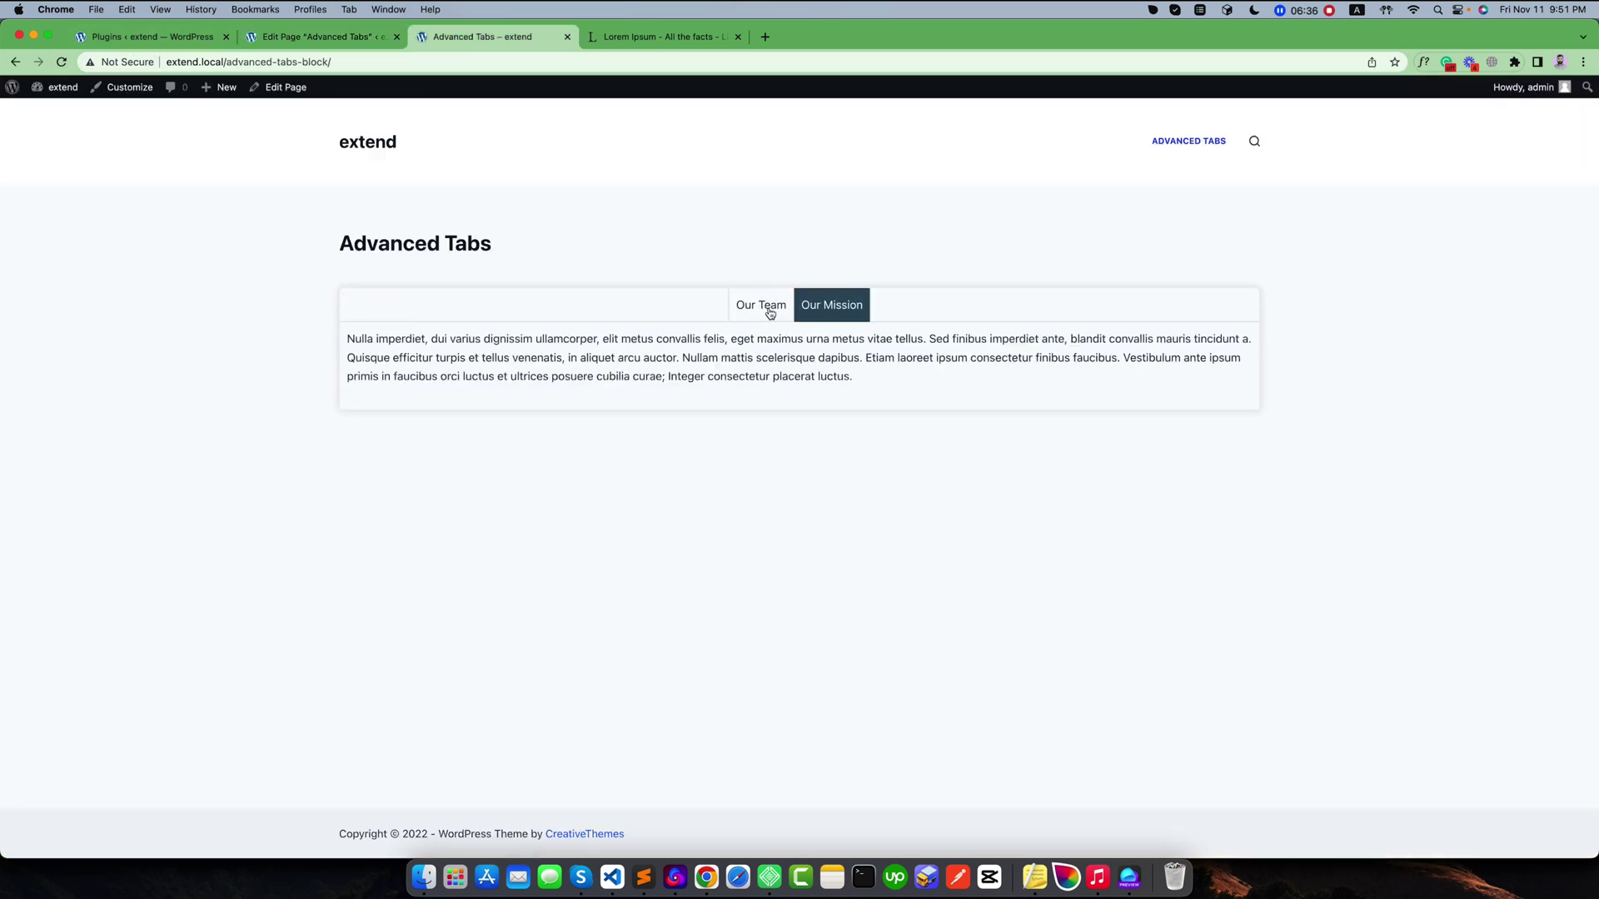
{"action": "left_click", "coordinate": [763, 309]}
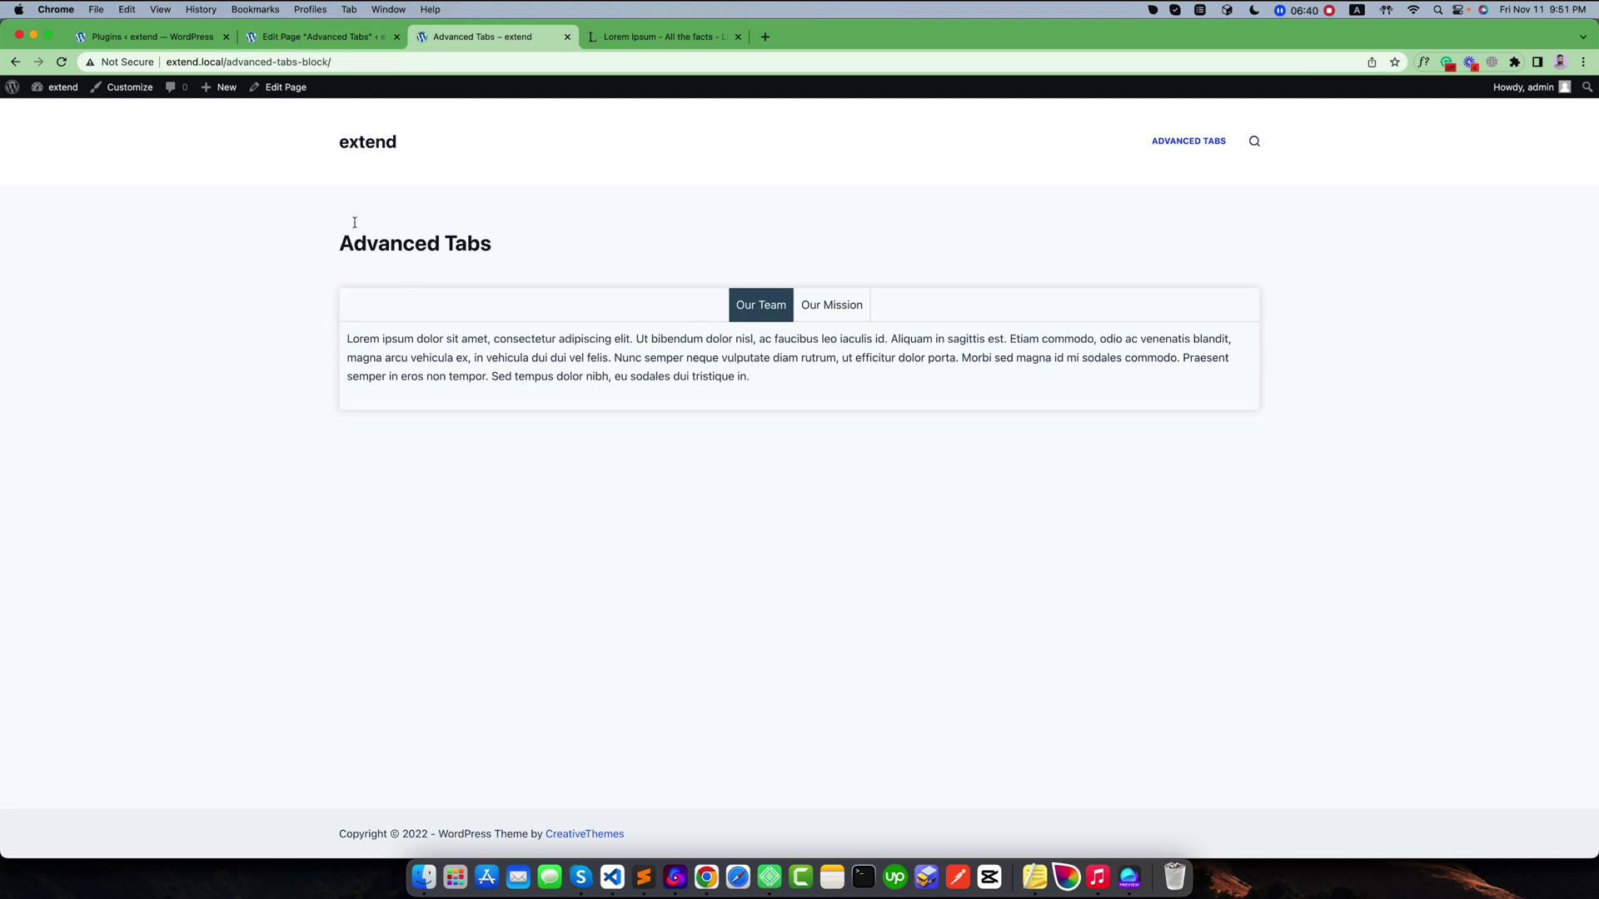
Set the separator colour to custom F3F3F3 via Colors > Separator and update the page.
{"action": "left_click", "coordinate": [329, 33]}
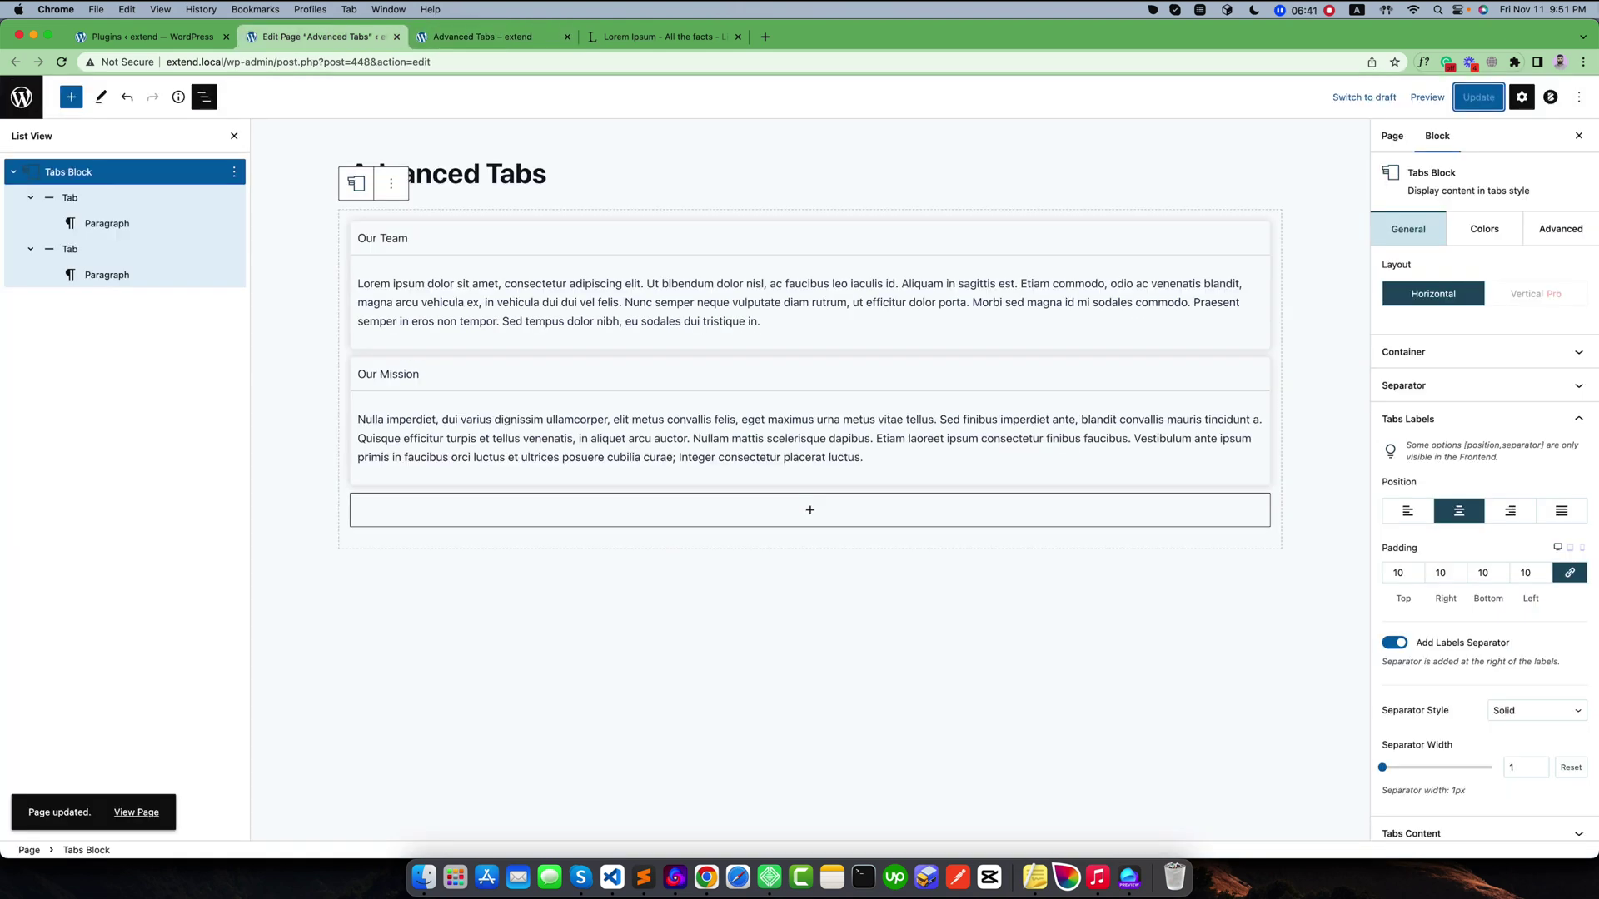
{"action": "left_click", "coordinate": [1456, 388]}
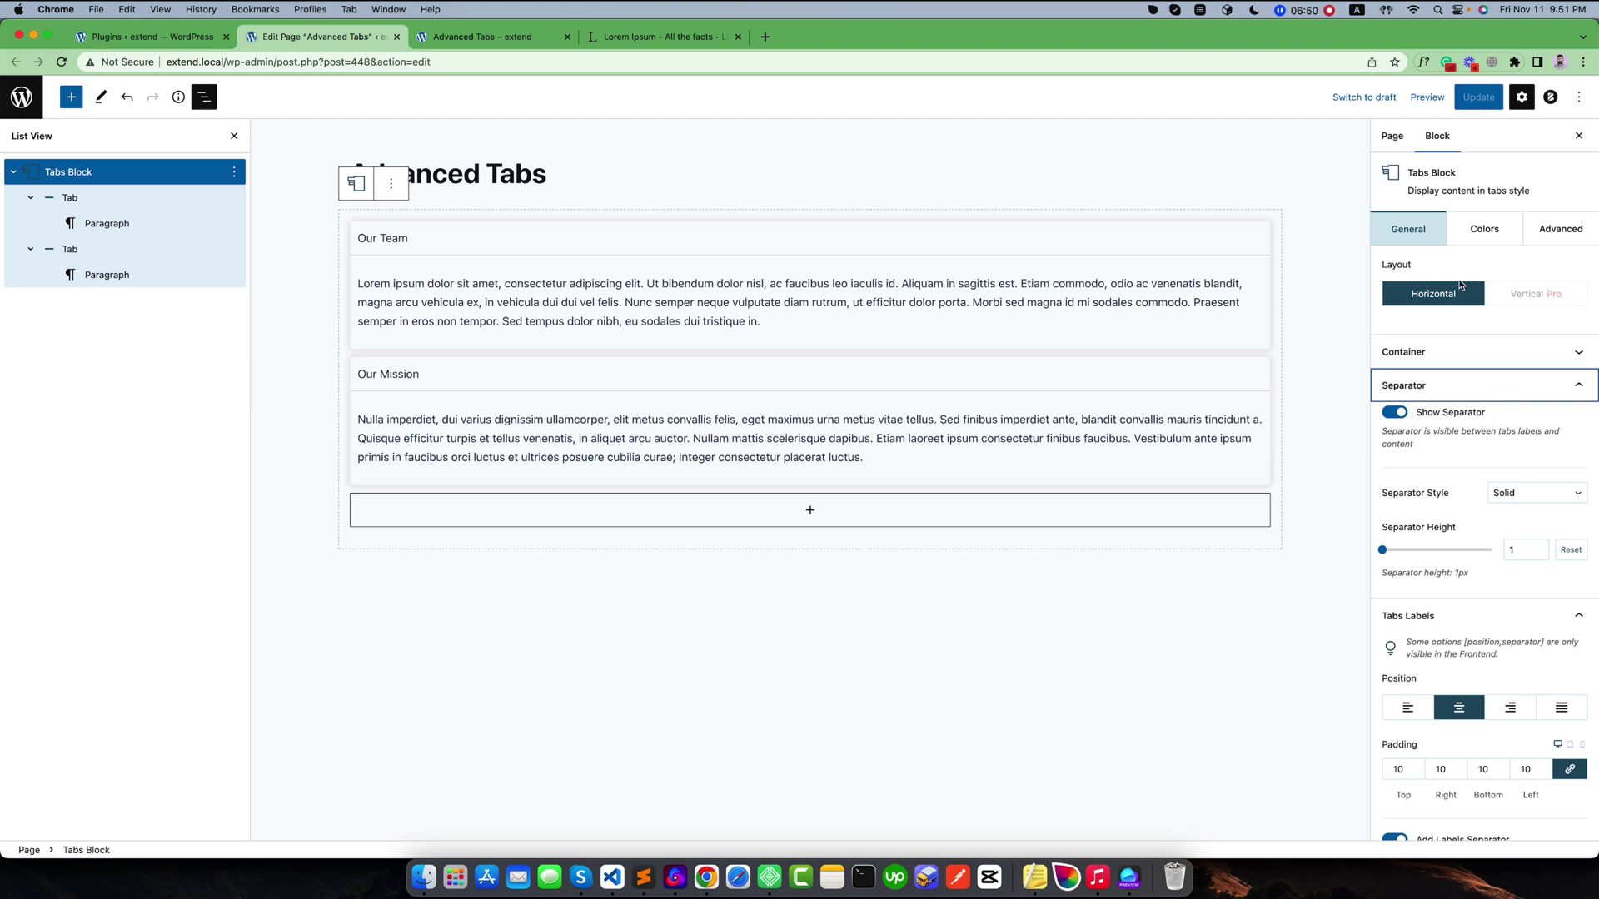
{"action": "left_click", "coordinate": [1472, 237]}
{"action": "left_click", "coordinate": [1473, 357]}
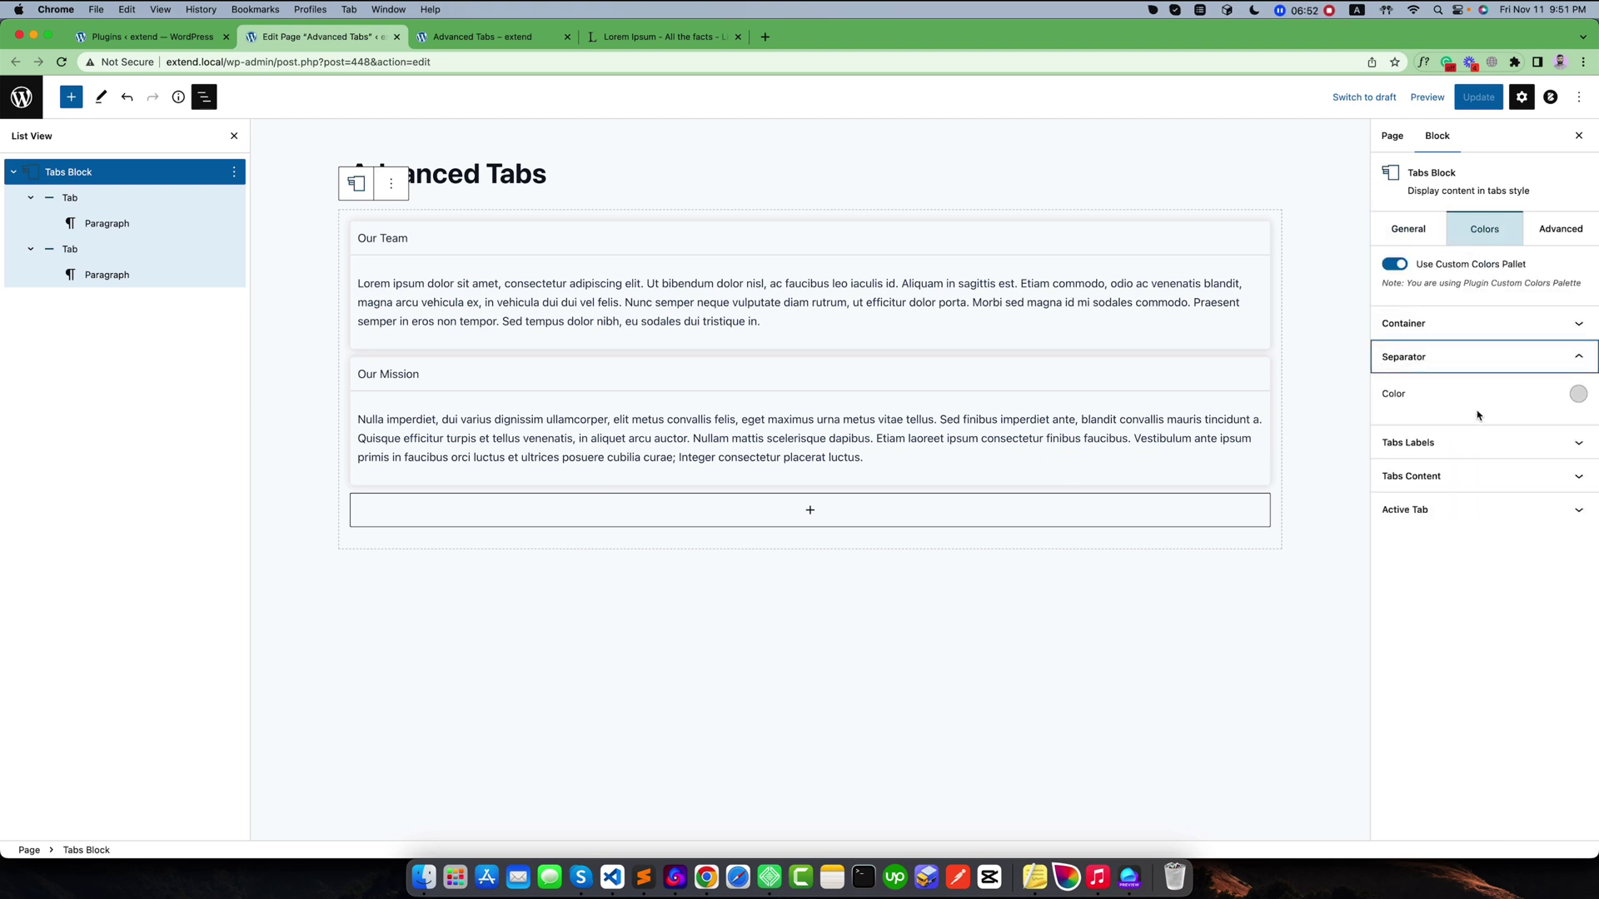
{"action": "left_click", "coordinate": [1574, 397]}
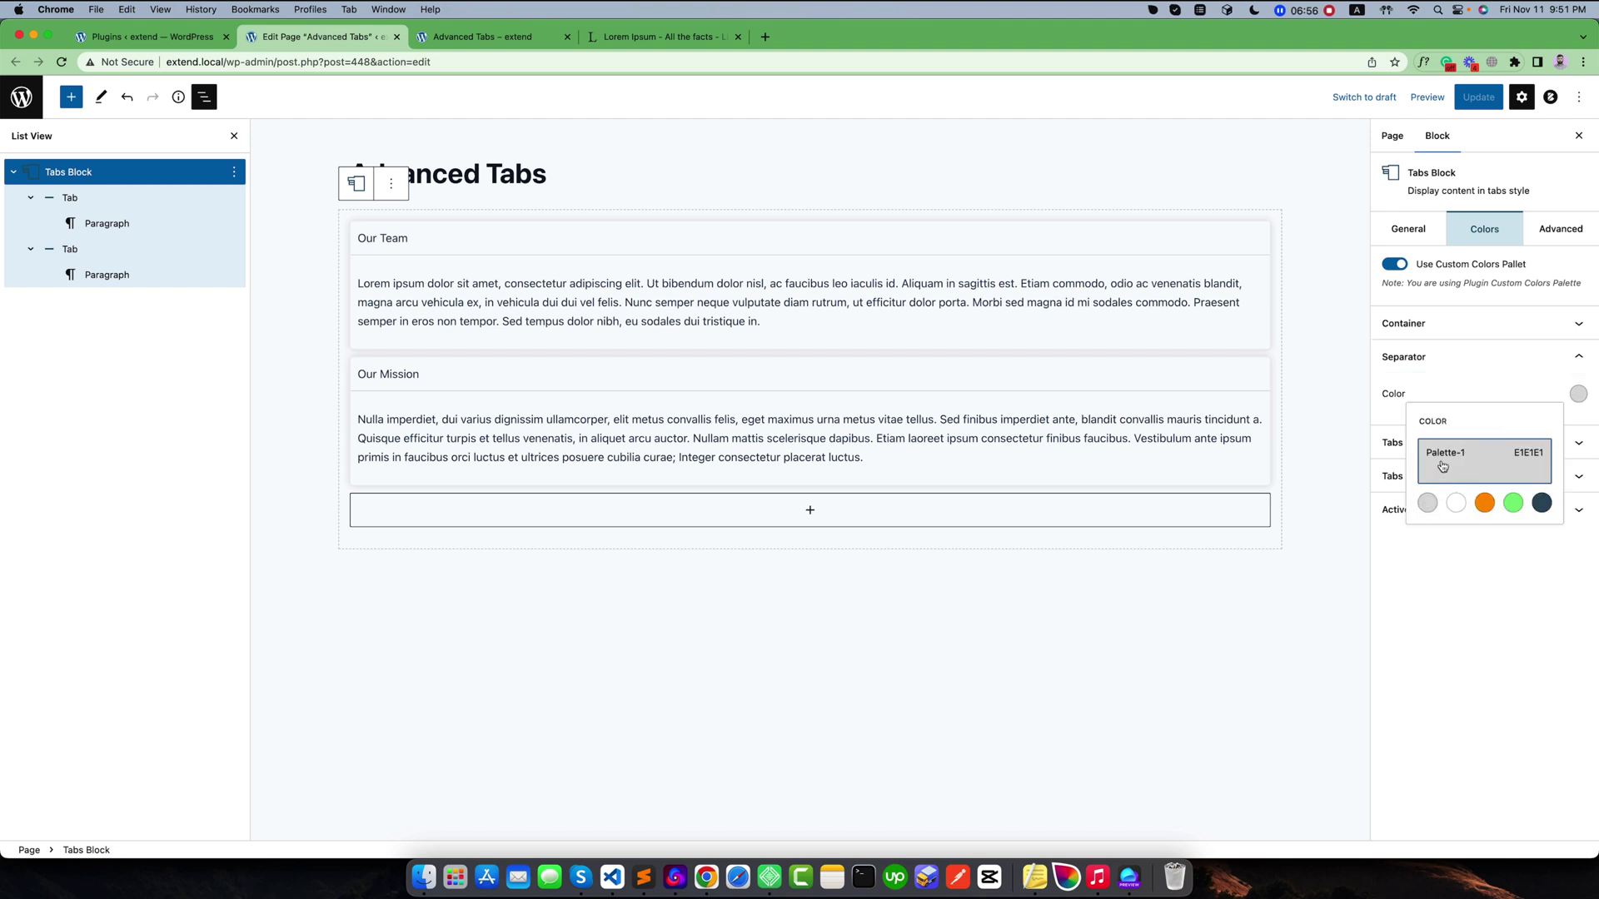
{"action": "left_click", "coordinate": [1441, 466]}
{"action": "left_click", "coordinate": [1411, 502]}
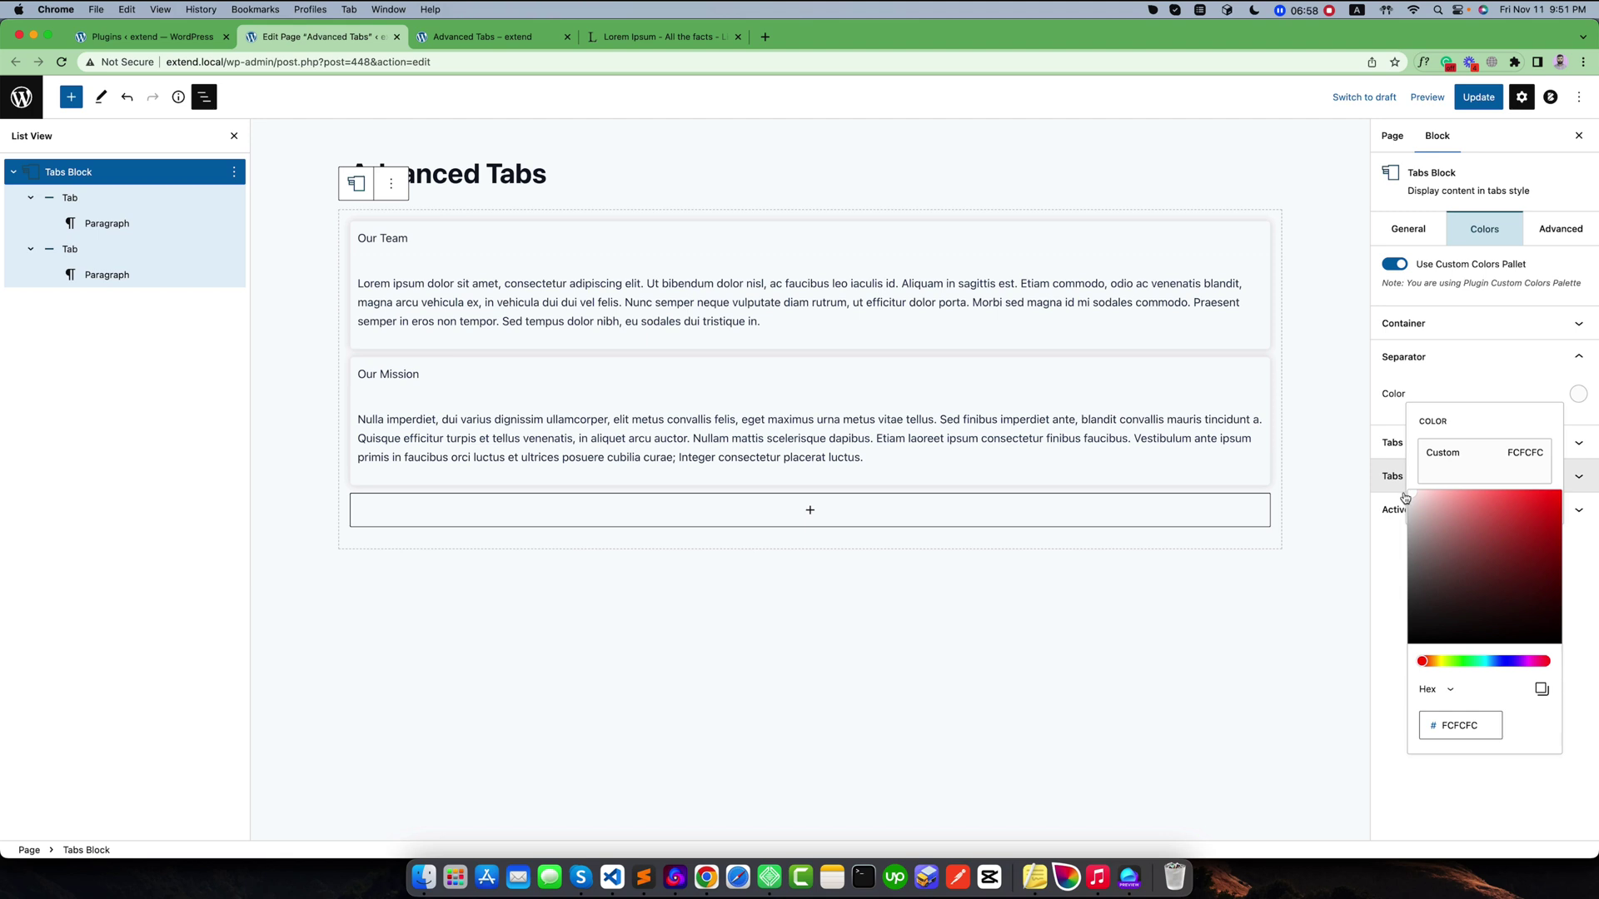
{"action": "left_click", "coordinate": [1406, 500]}
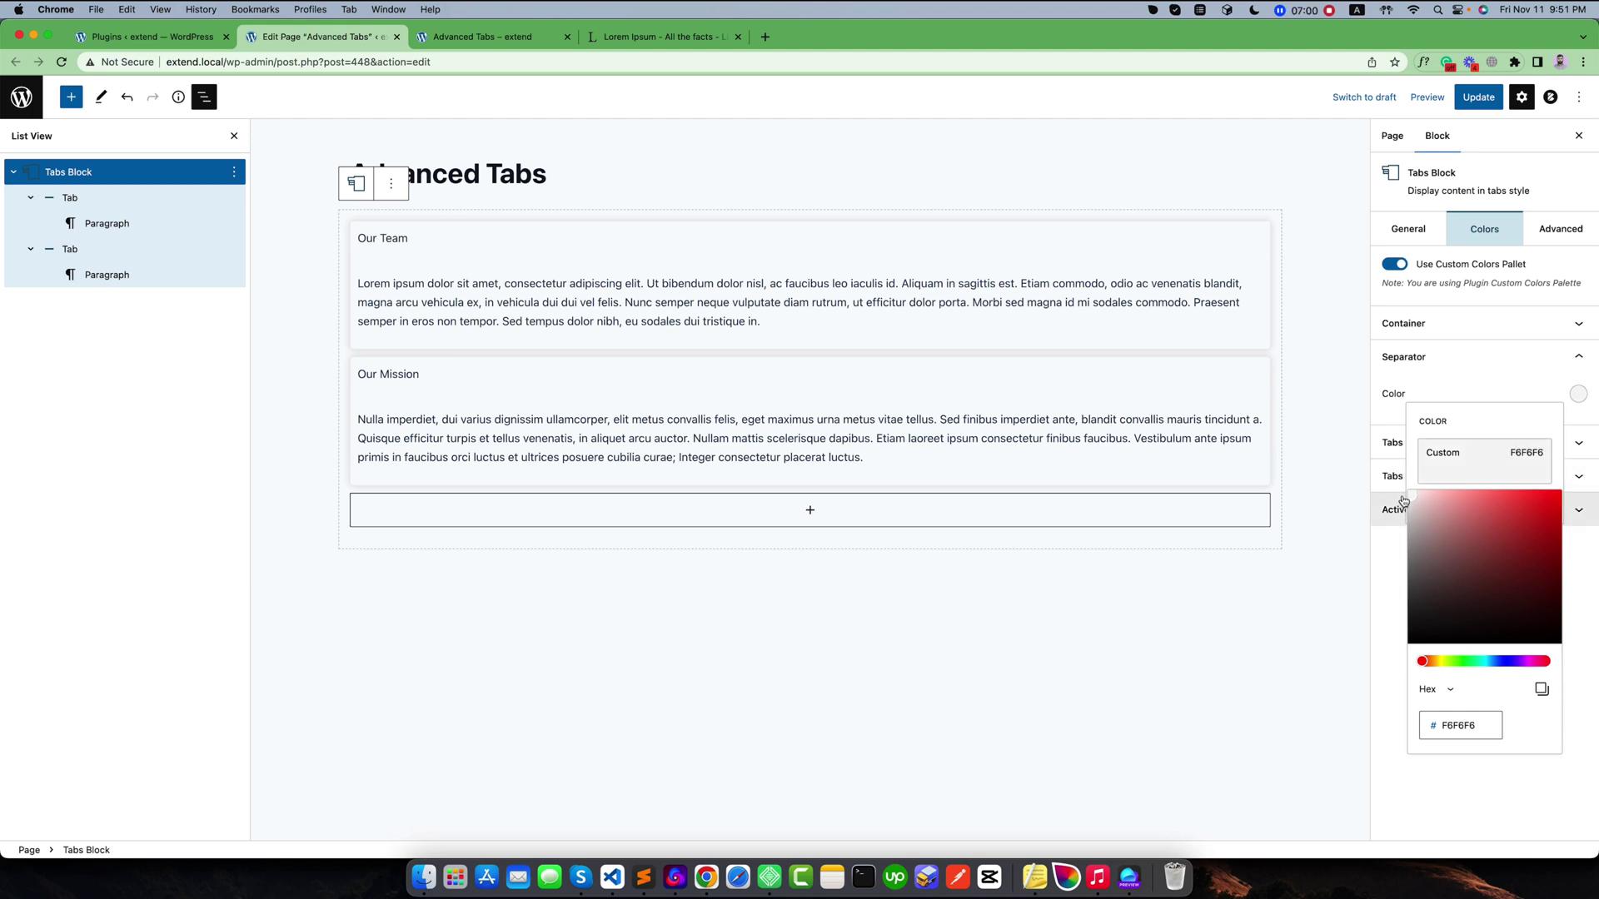
{"action": "left_click", "coordinate": [1478, 97]}
Reload the live Advanced Tabs page and test switching between Our Mission and Our Team.
{"action": "left_click", "coordinate": [445, 41]}
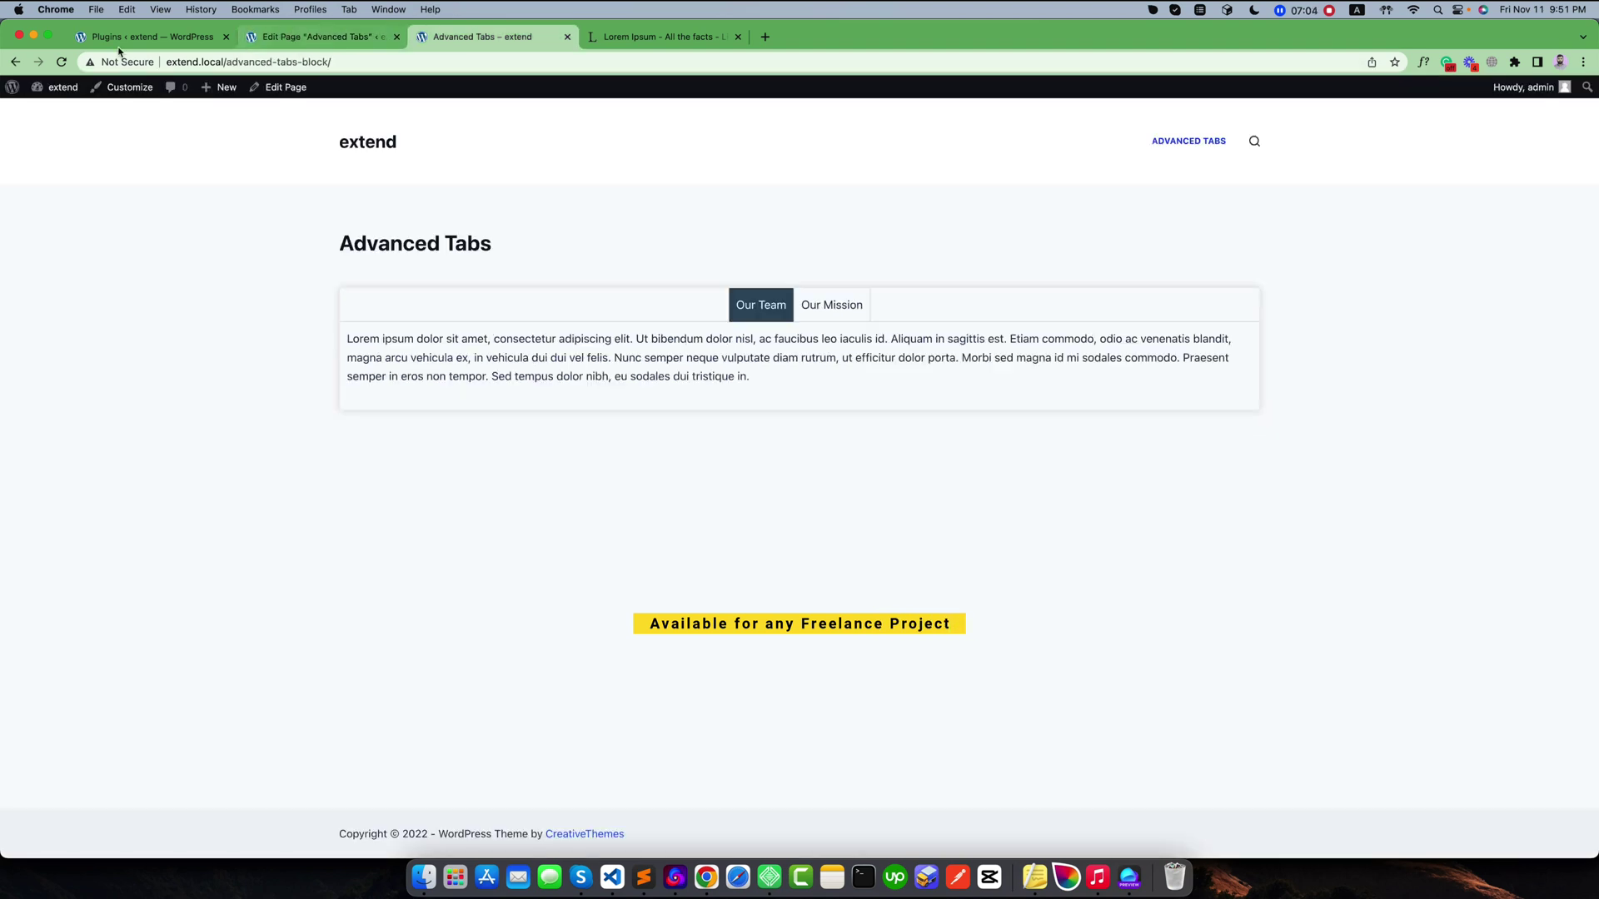
{"action": "key", "text": "super+r"}
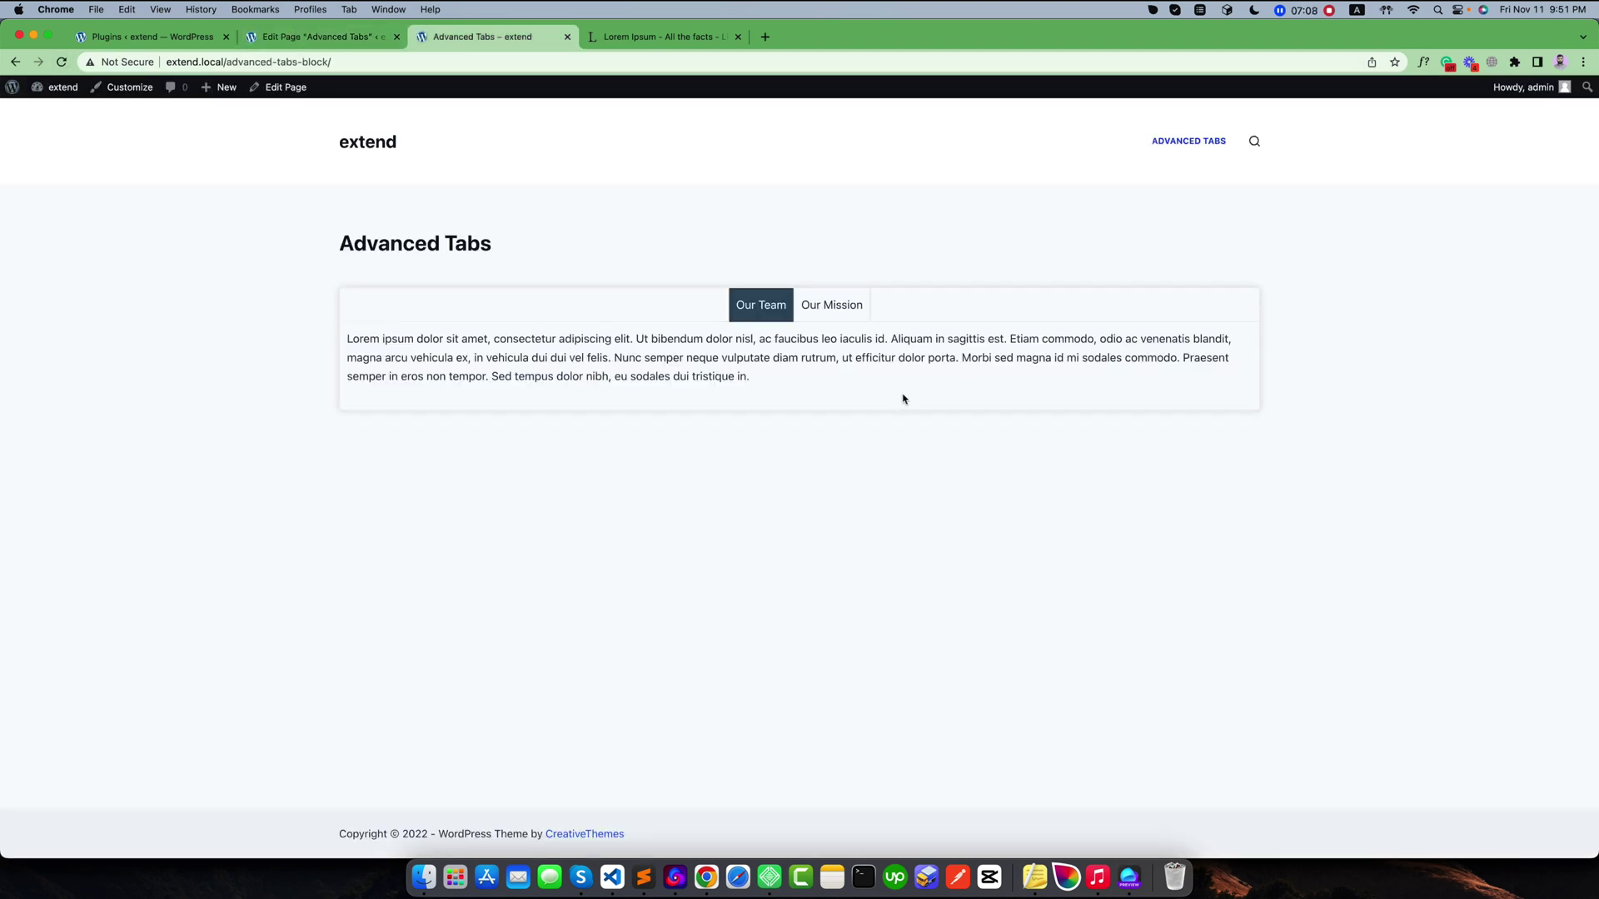
{"action": "left_click", "coordinate": [850, 318]}
{"action": "left_click", "coordinate": [756, 310]}
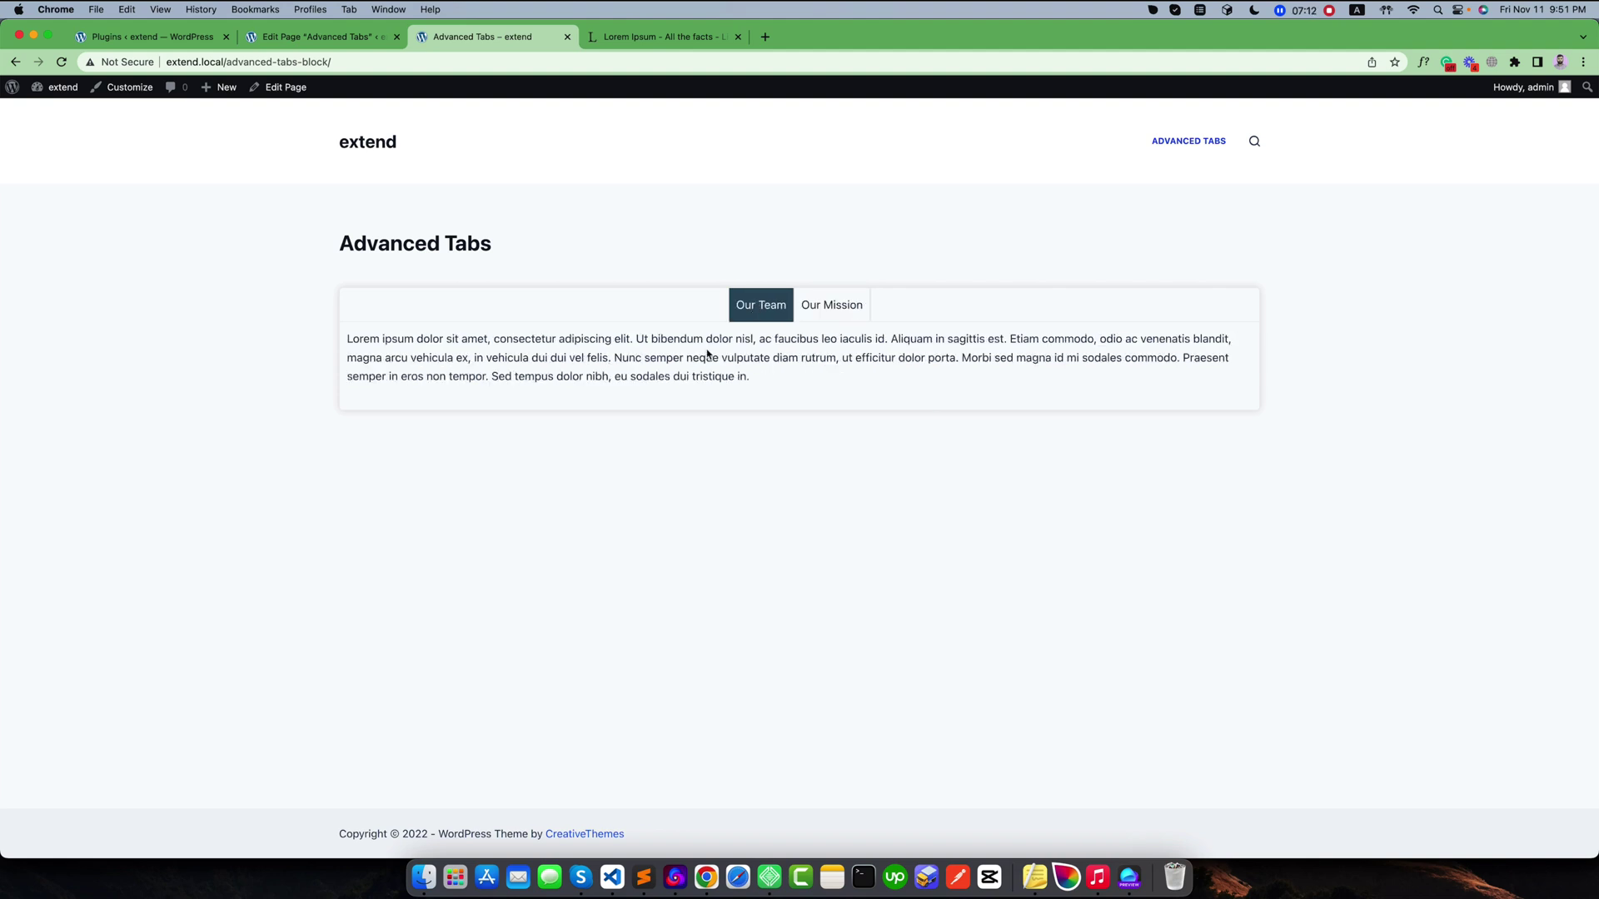